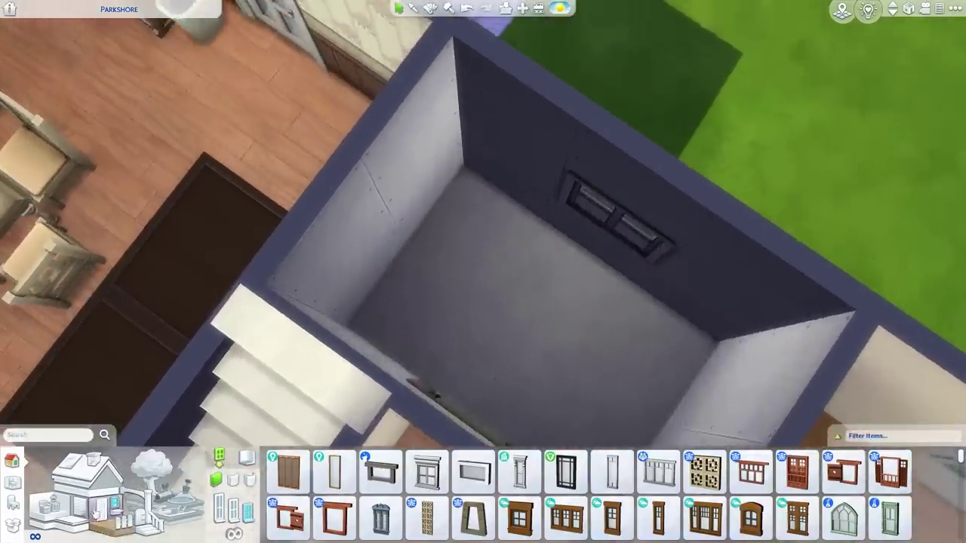
Lay the white base-game Sparkling Speckled Tile over the entire floor of the small downstairs room.
click(73, 522)
click(250, 484)
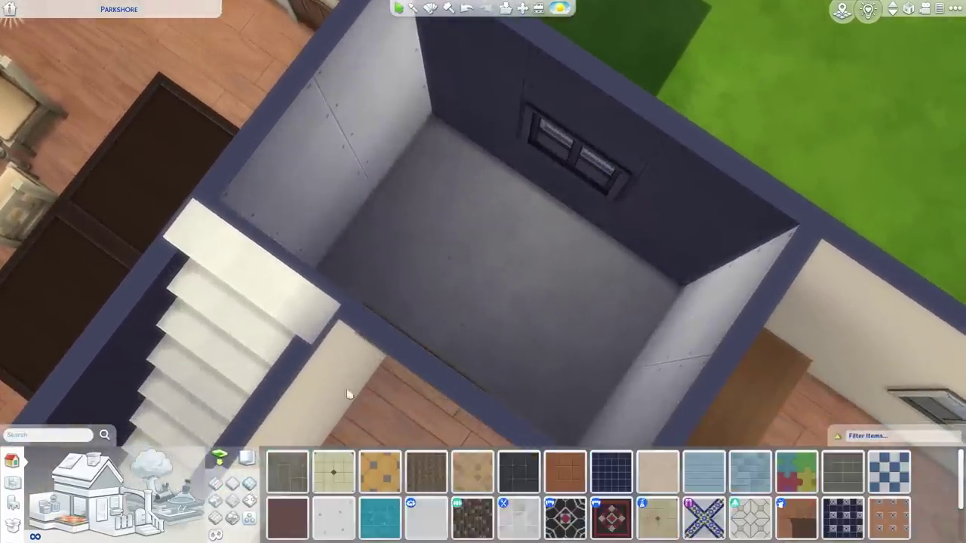
scroll(541, 375, up, 3)
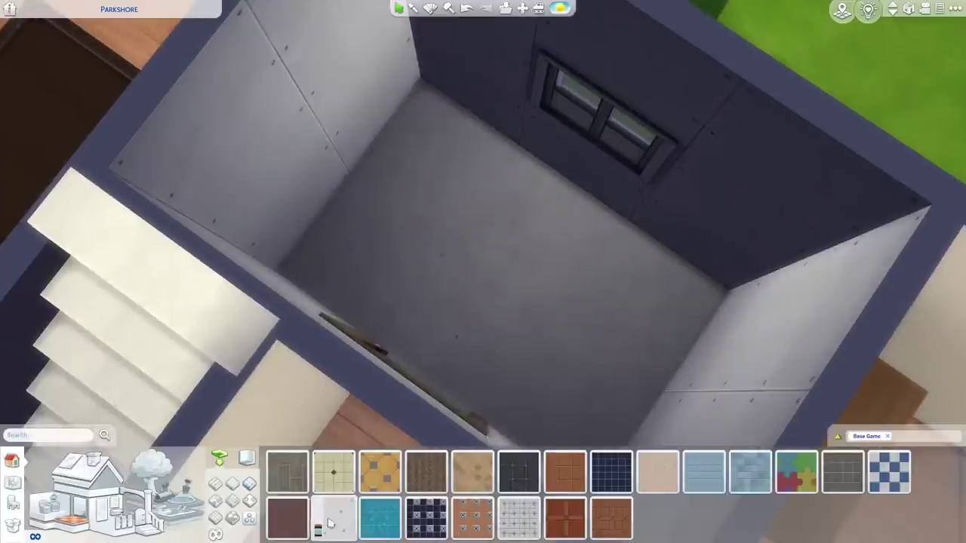
click(327, 529)
shift+click(502, 213)
Cover all walls of the small room with the white speckled tile wall covering.
click(80, 507)
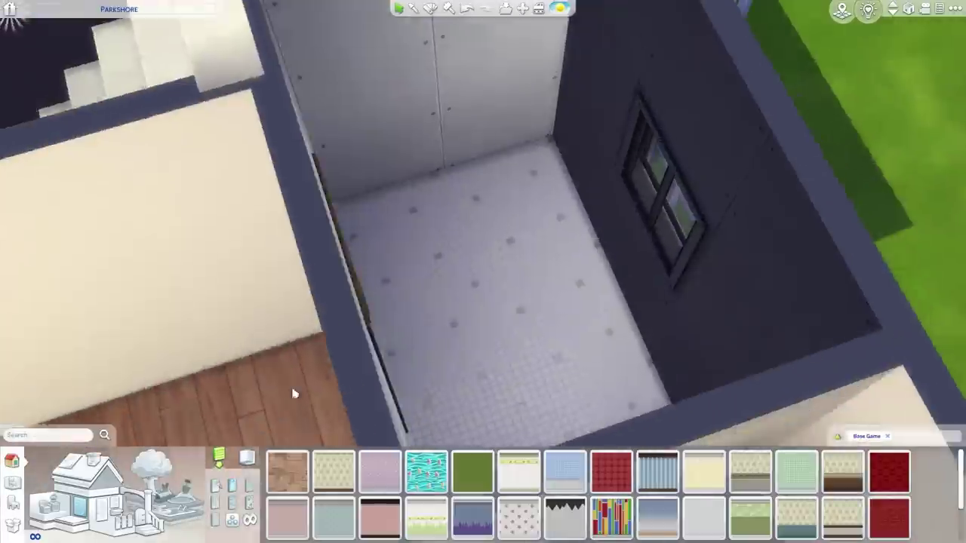
click(249, 491)
scroll(437, 367, up, 2)
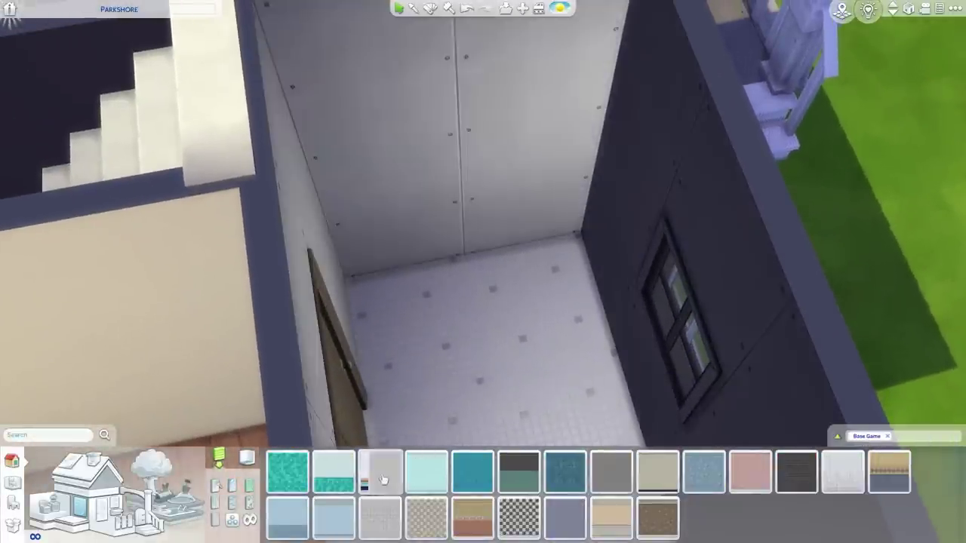
click(383, 479)
shift+click(483, 127)
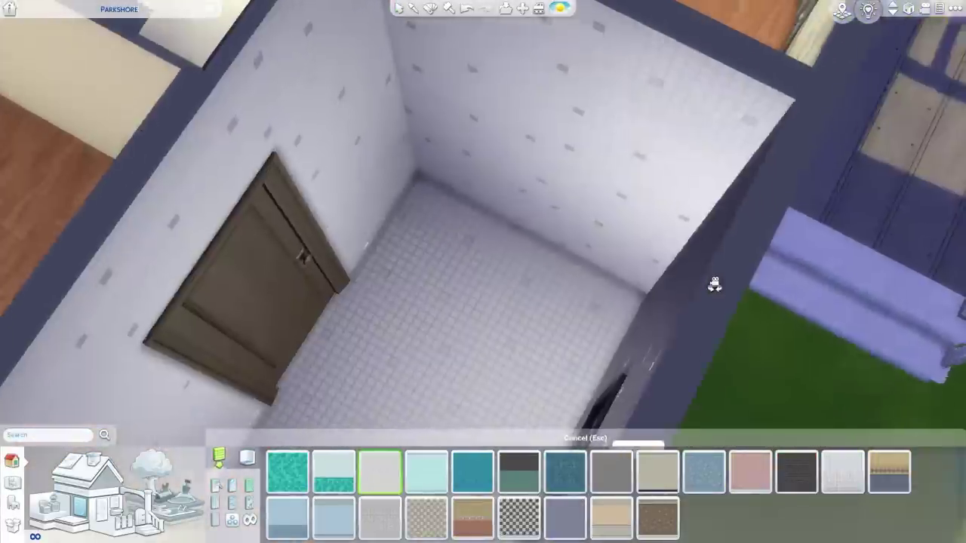
Repaint all the bathroom walls with the plain paint in a pale blue-grey swatch.
click(217, 485)
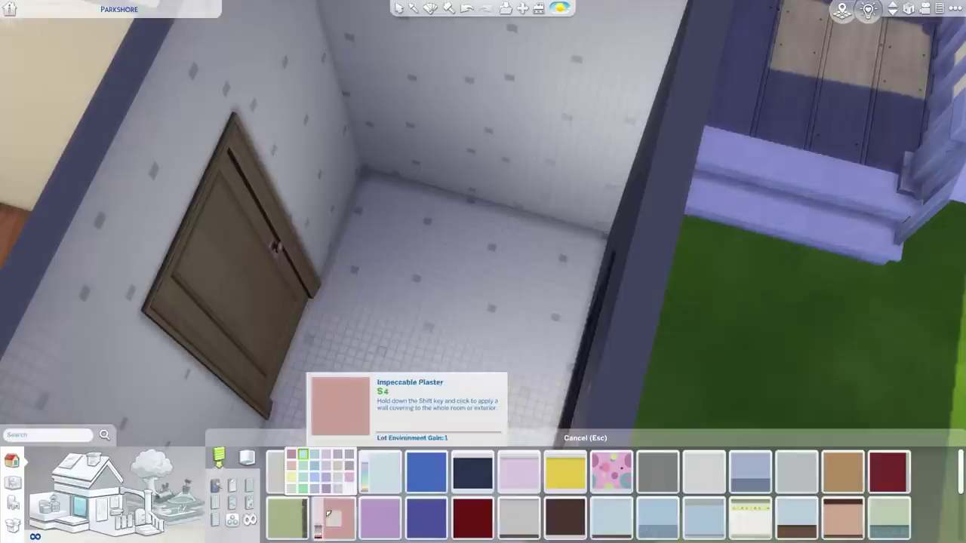
shift+click(496, 126)
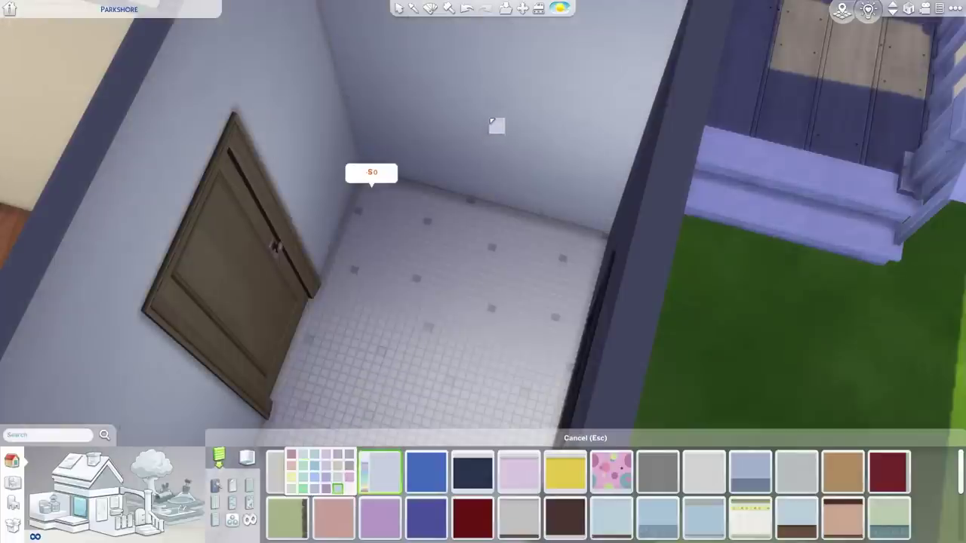
shift+click(533, 108)
Try other blue swatches for the bathroom wall paint, then undo the last wall change.
click(338, 478)
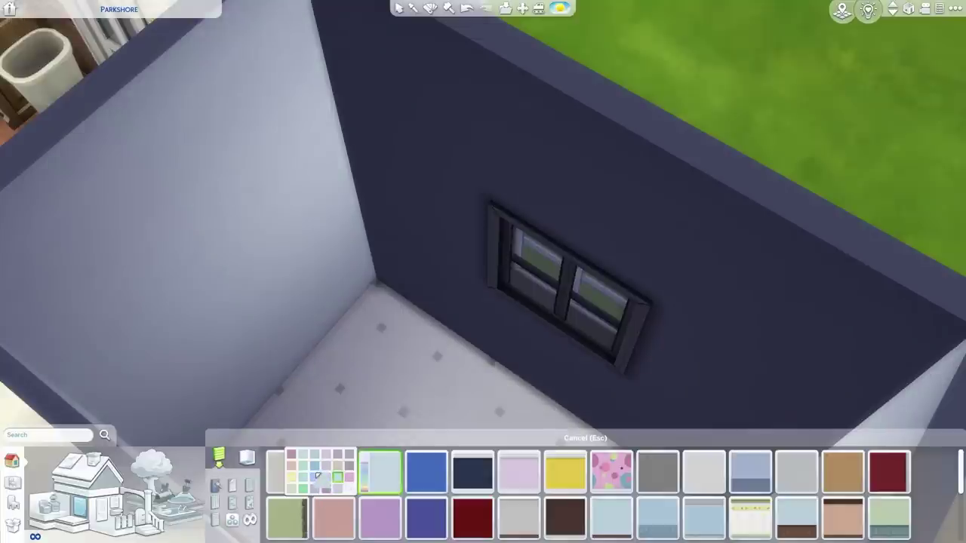
click(317, 478)
key(Escape)
key(ctrl+z)
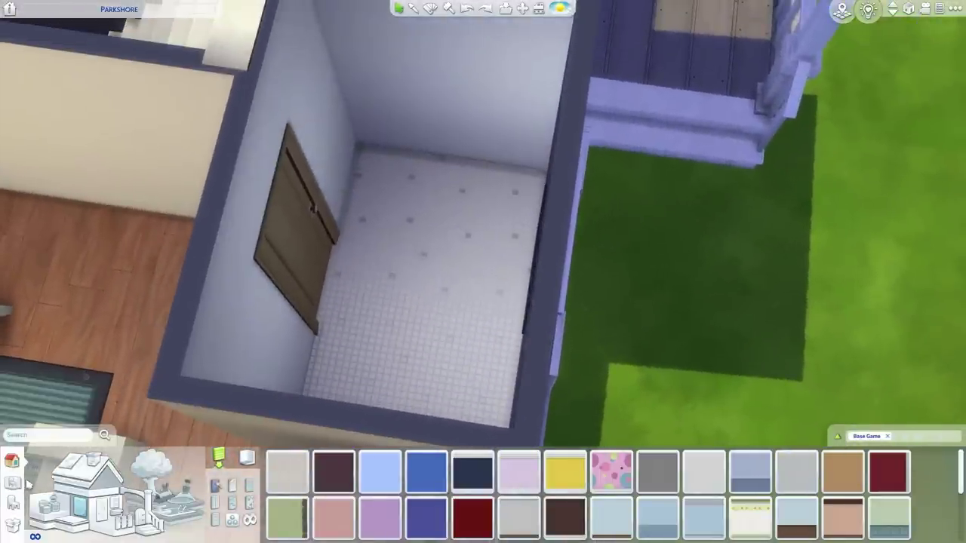
Place the combined shower and bathtub with glass doors across one end of the downstairs bathroom.
click(17, 483)
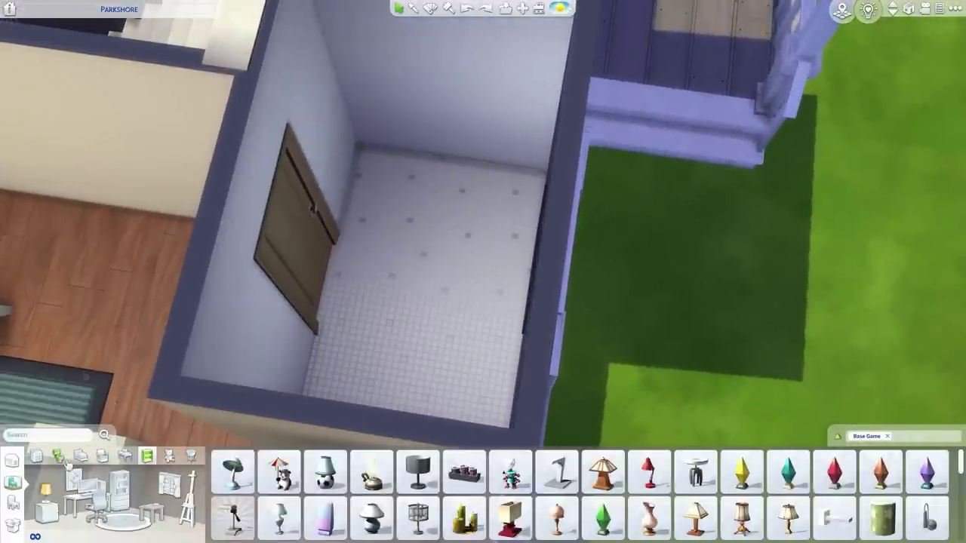
click(59, 456)
click(518, 475)
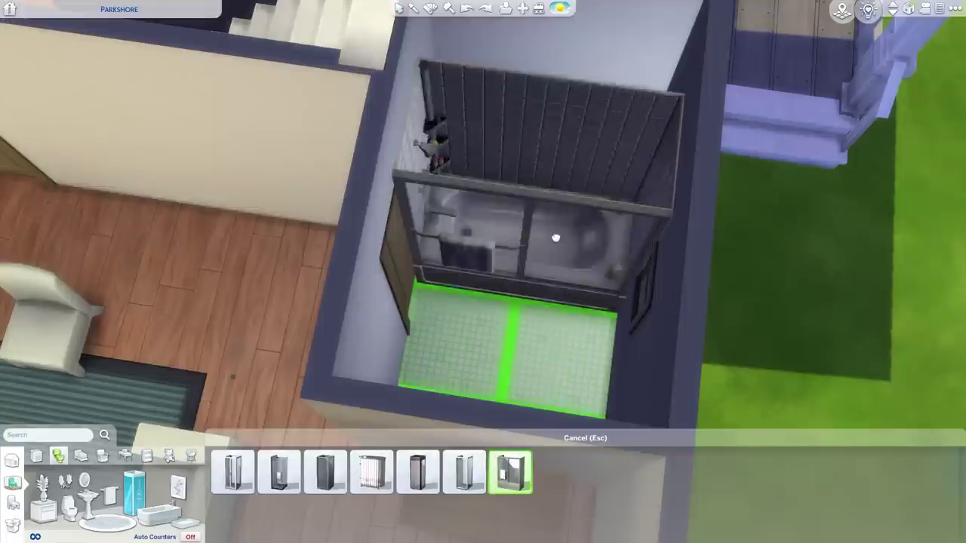
click(530, 211)
Place a toilet against the bathroom wall opposite the tub, in the corner on the window side.
key(period)
key(period)
click(69, 508)
scroll(457, 356, up, 3)
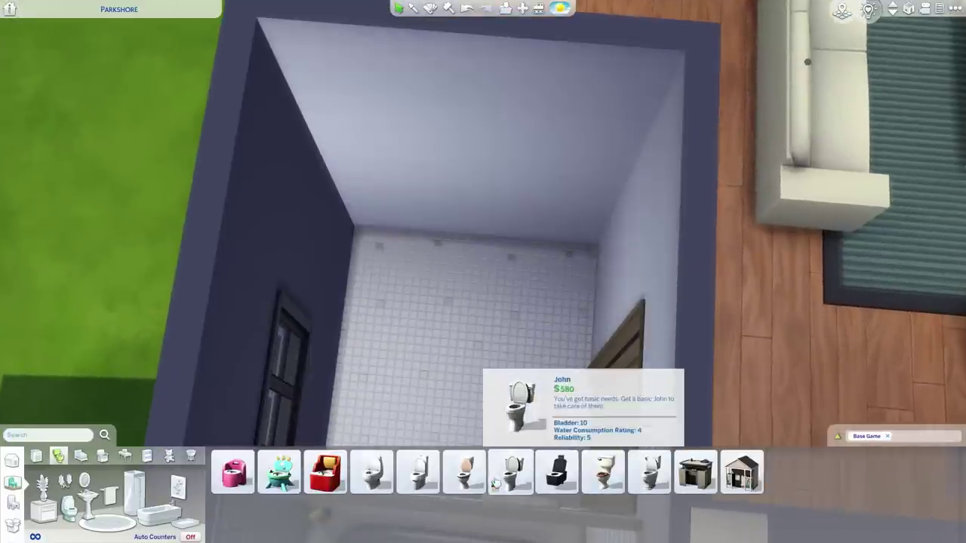
click(417, 261)
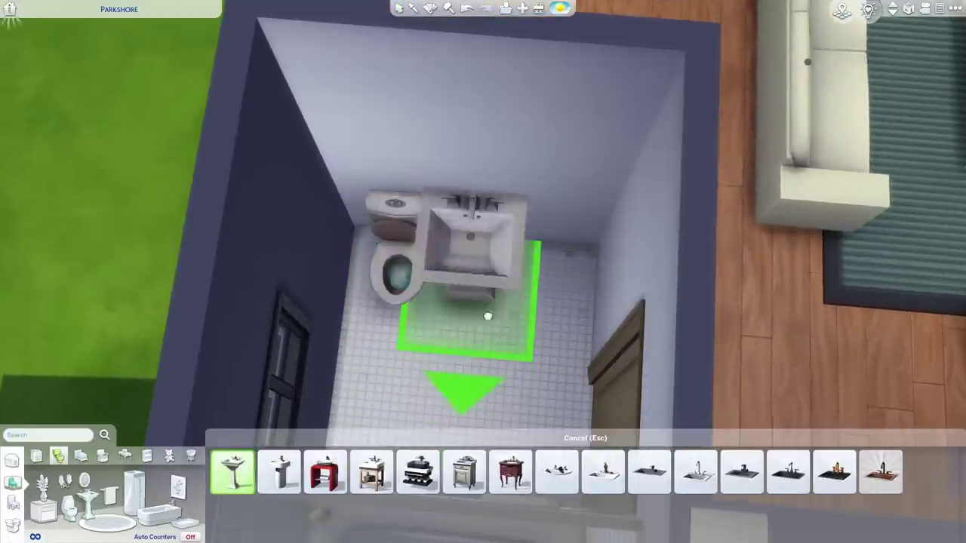
Place a pedestal sink beside the toilet and hang a rectangular framed mirror above it.
click(508, 298)
click(85, 480)
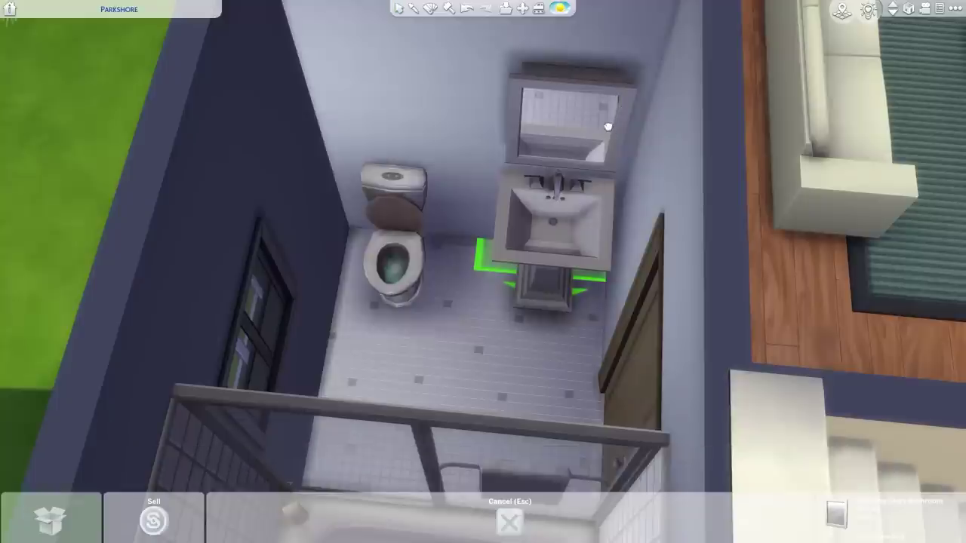
click(608, 127)
Reuse the Sparkling Speckled Tile floor in the upstairs bathroom and paint all its walls pale blue-grey.
drag(406, 357, 395, 362)
scroll(673, 362, down, 2)
drag(676, 364, 573, 313)
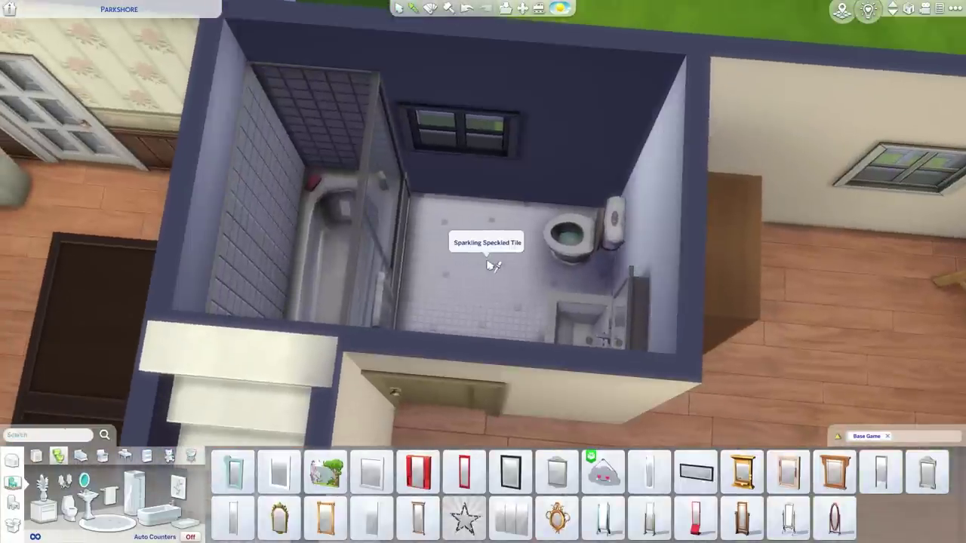
click(491, 264)
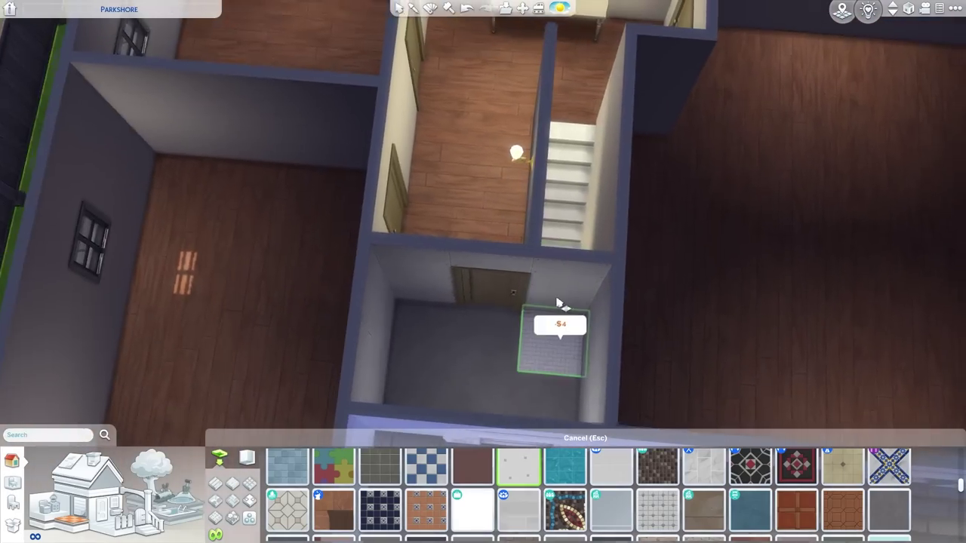
scroll(513, 336, down, 5)
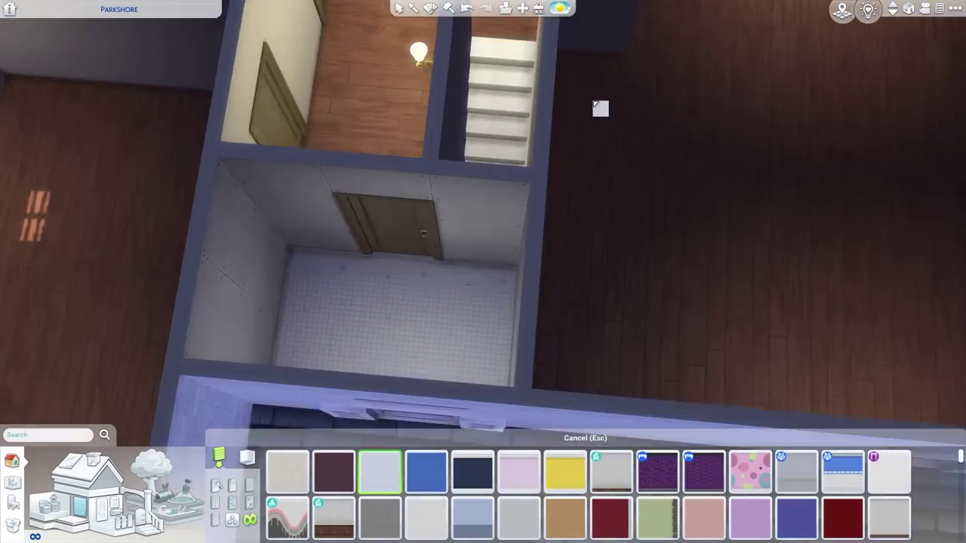
scroll(594, 103, down, 3)
shift+click(415, 172)
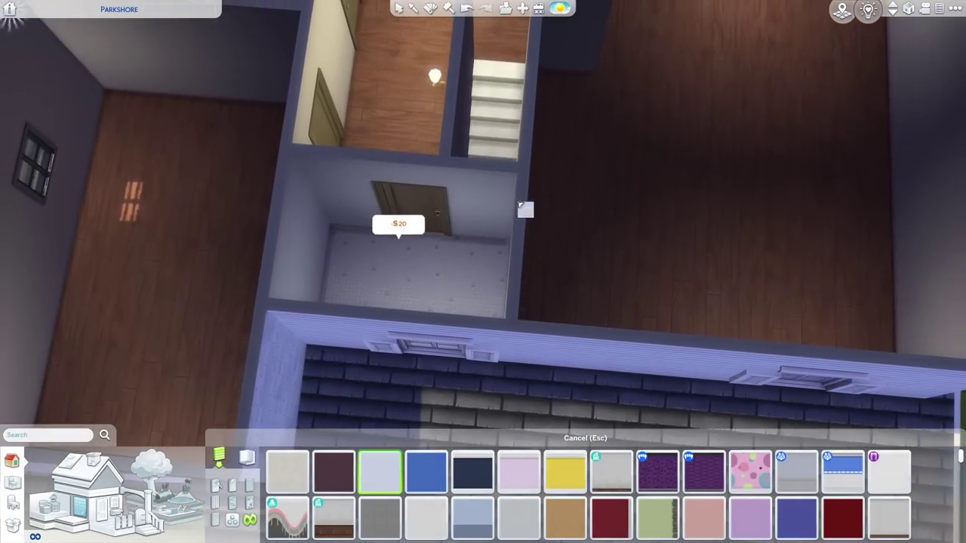
Place the dark round ceiling light in the upstairs bathroom.
scroll(494, 209, down, 3)
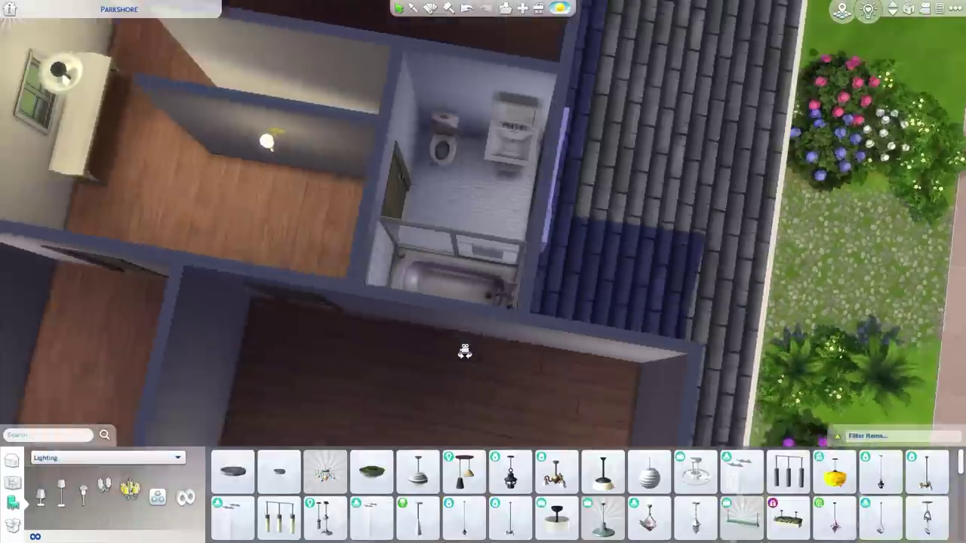
scroll(335, 382, up, 3)
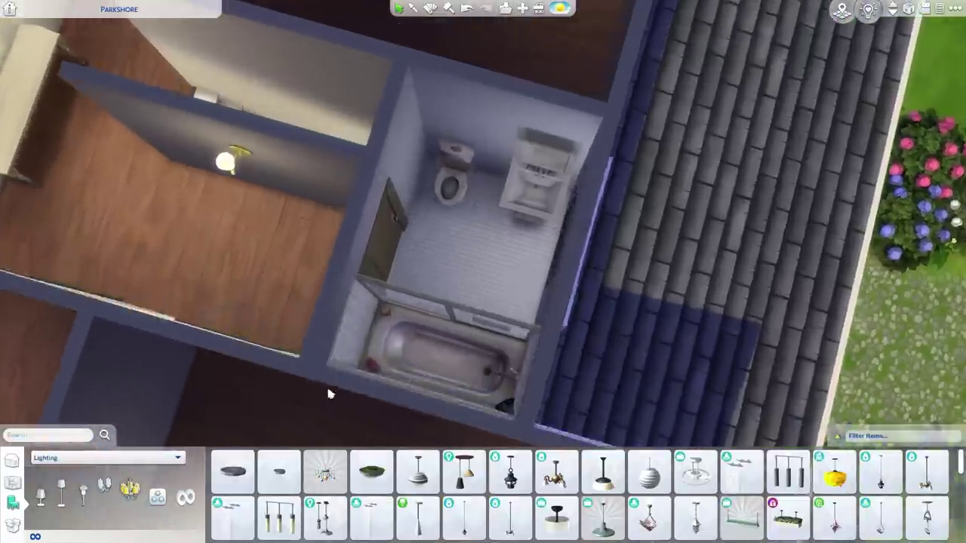
shift+click(462, 318)
drag(491, 214, 529, 179)
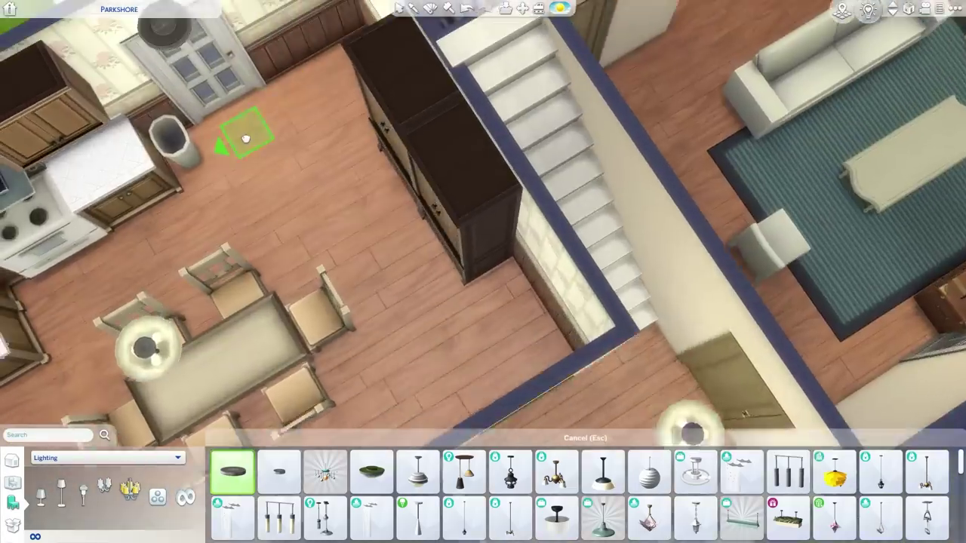
scroll(517, 255, up, 4)
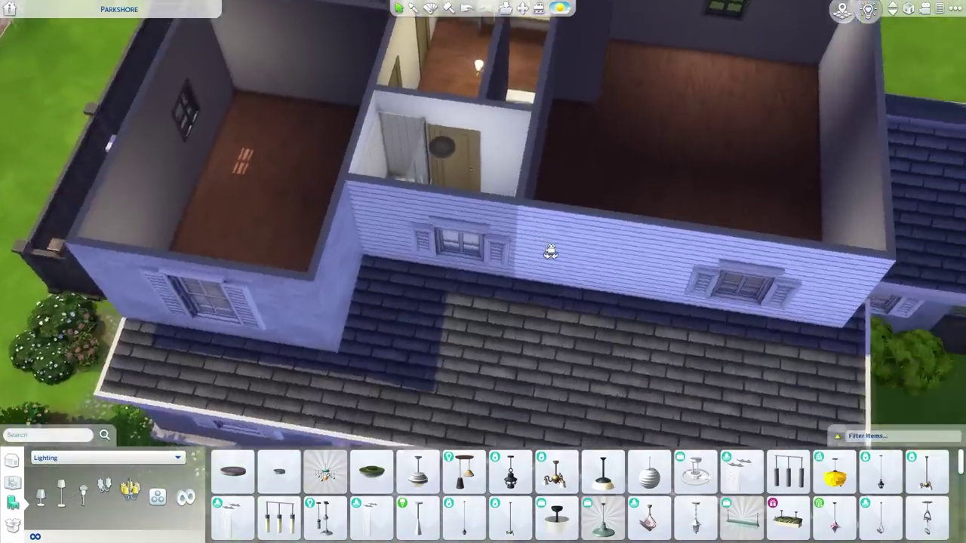
scroll(542, 250, up, 2)
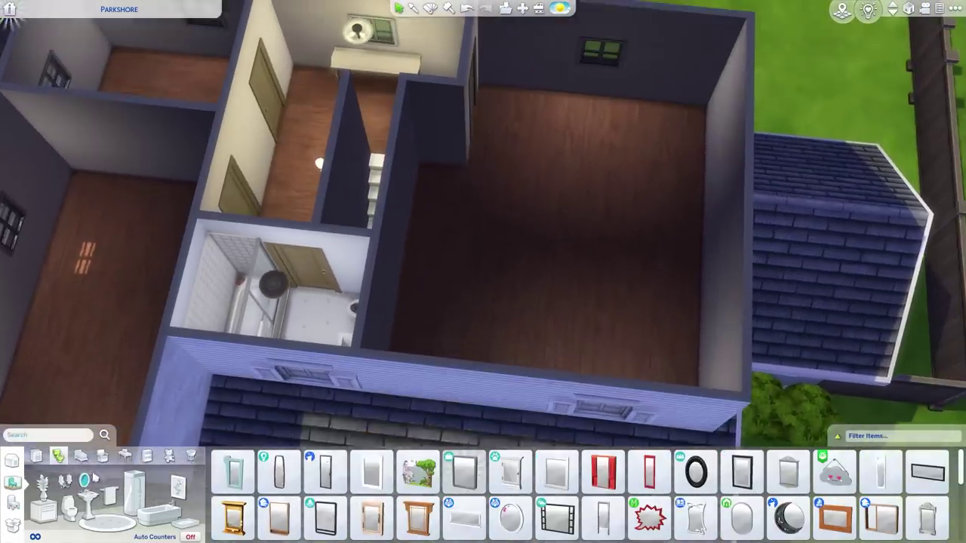
click(80, 455)
click(113, 515)
scroll(535, 219, up, 5)
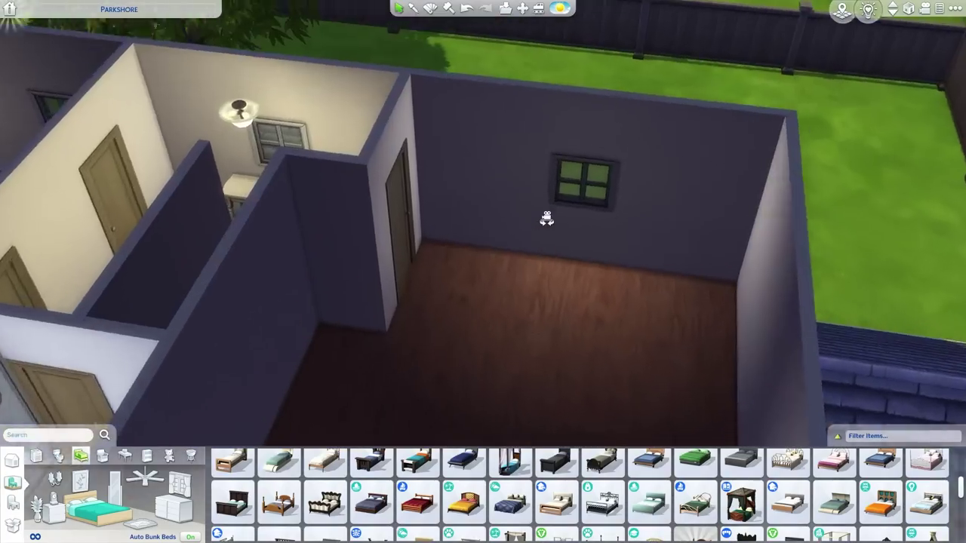
Copy The Woodcutter's Window to add a second window on the large bedroom's back wall and one on its side wall.
key(e)
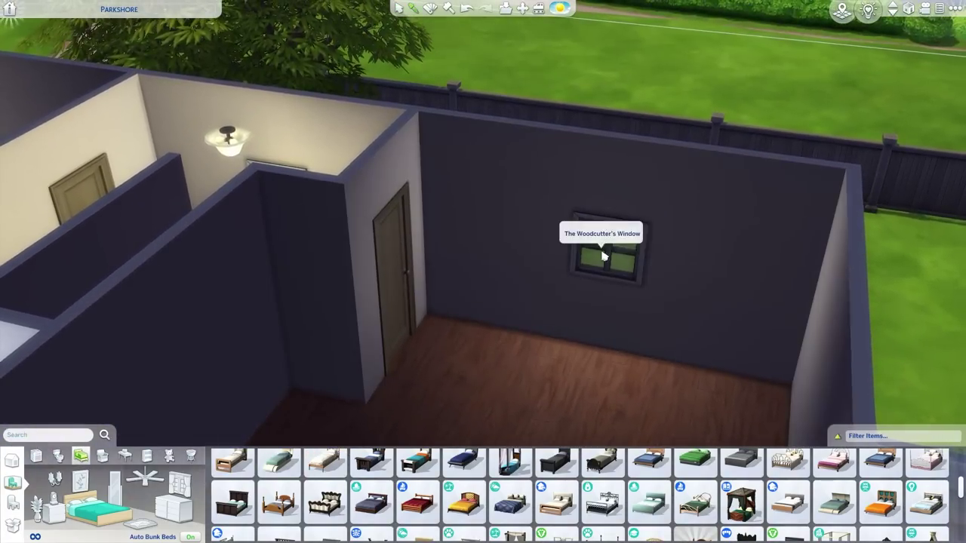
click(603, 256)
click(507, 256)
drag(569, 221, 472, 261)
drag(672, 250, 617, 226)
click(559, 278)
click(571, 291)
Draw a small rectangular room inside the large bedroom, in the corner next to the upstairs bathroom.
click(13, 483)
click(100, 510)
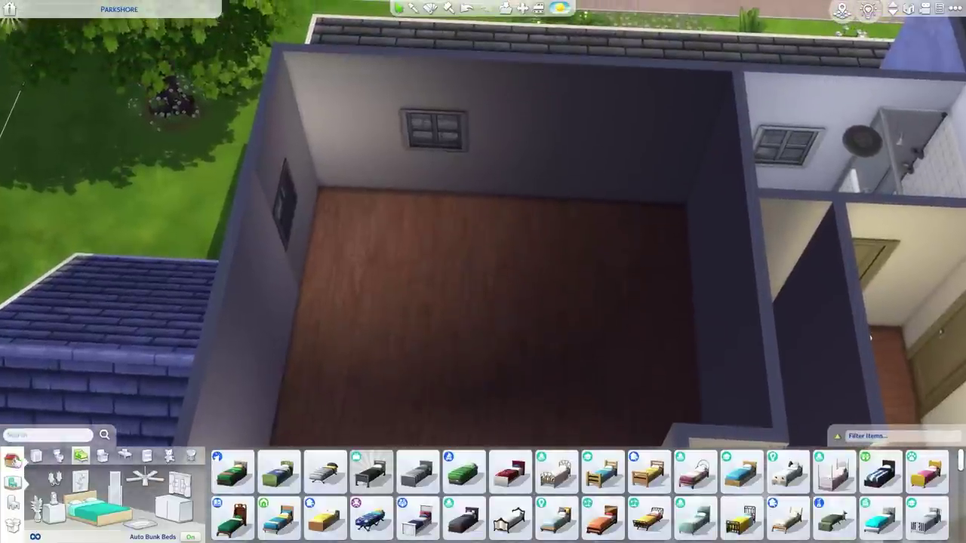
click(13, 460)
click(94, 509)
drag(666, 204, 548, 352)
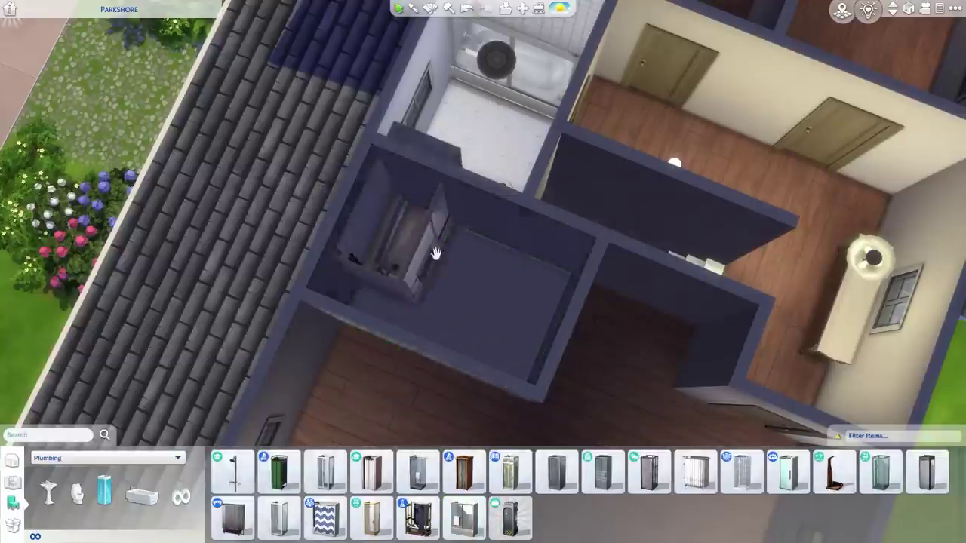
Furnish the new en-suite with a combined shower tub and pedestal sink, and copy the RAW Toilet from the adjoining bathroom.
click(436, 254)
click(449, 156)
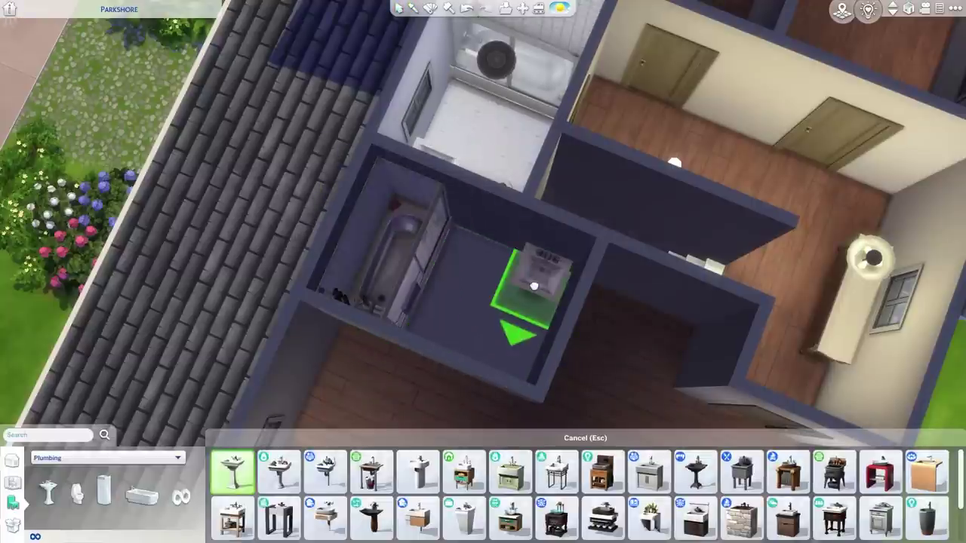
drag(436, 180, 539, 211)
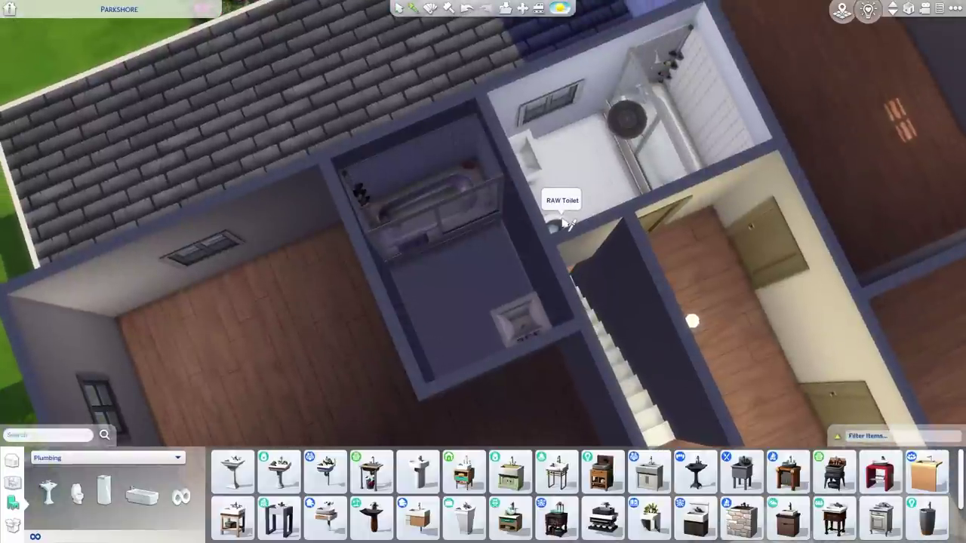
click(564, 223)
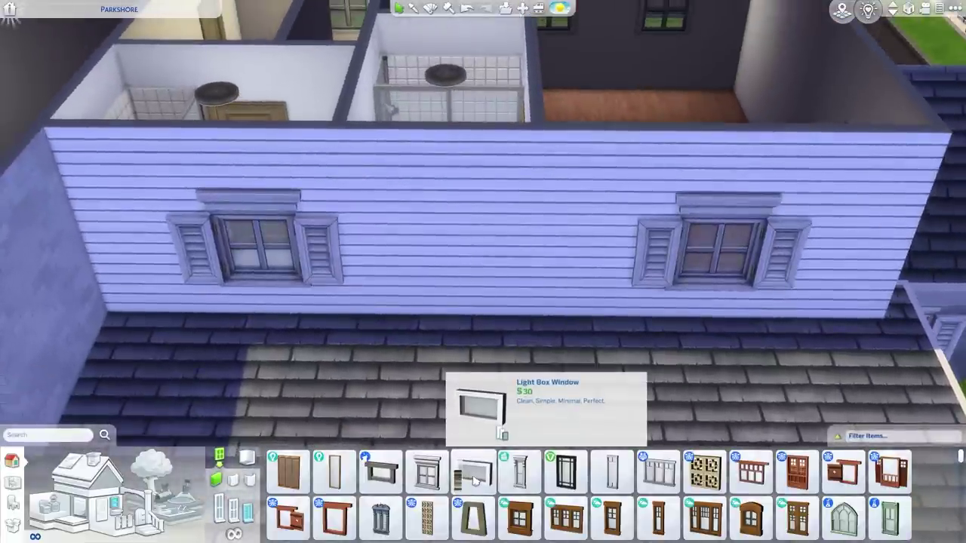
Place a Light Box Window high on the en-suite's exterior wall, between the two shuttered windows.
click(473, 474)
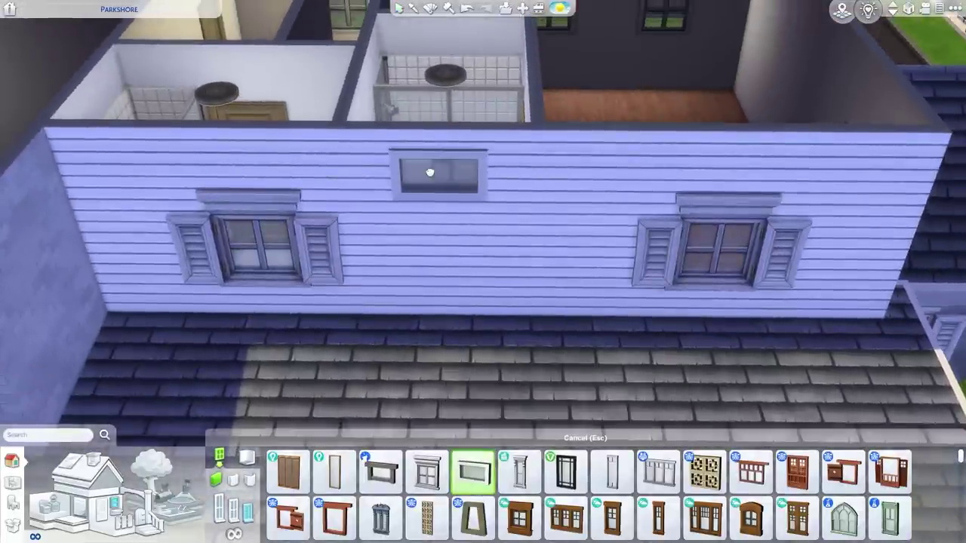
click(429, 172)
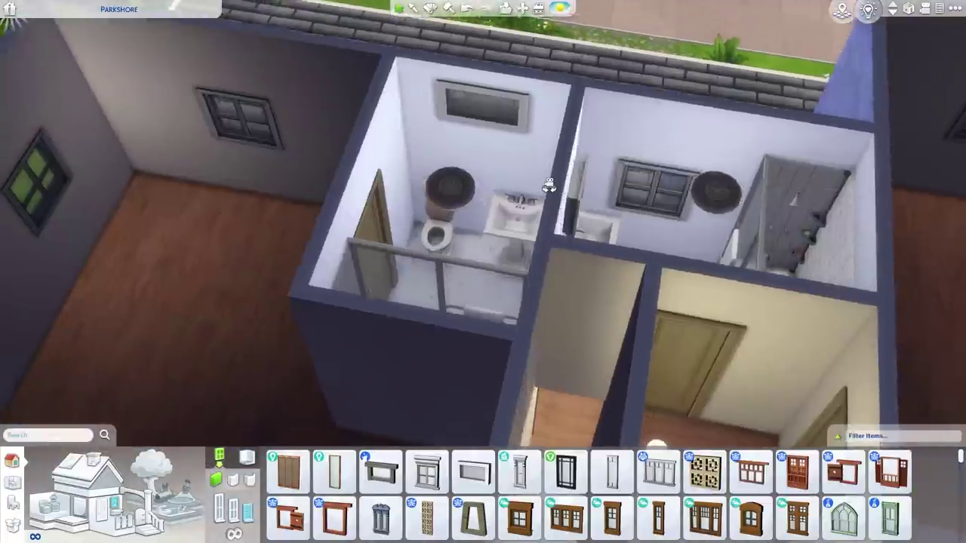
Place the dark wooden double bed with red bedding against the bedroom's back wall, centred between the two windows.
key(w)
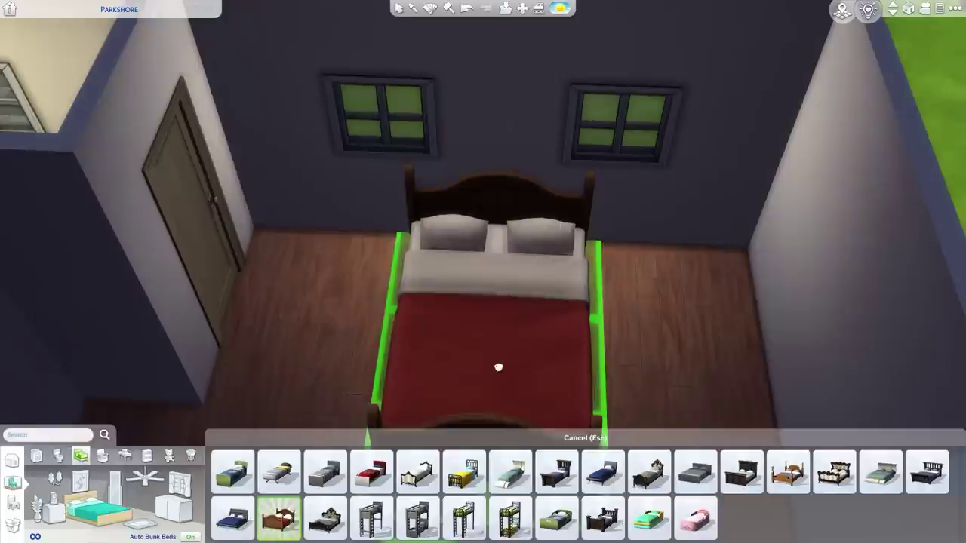
click(537, 365)
Place matching grey two-drawer nightstands against the back wall on both sides of the red double bed.
key(s)
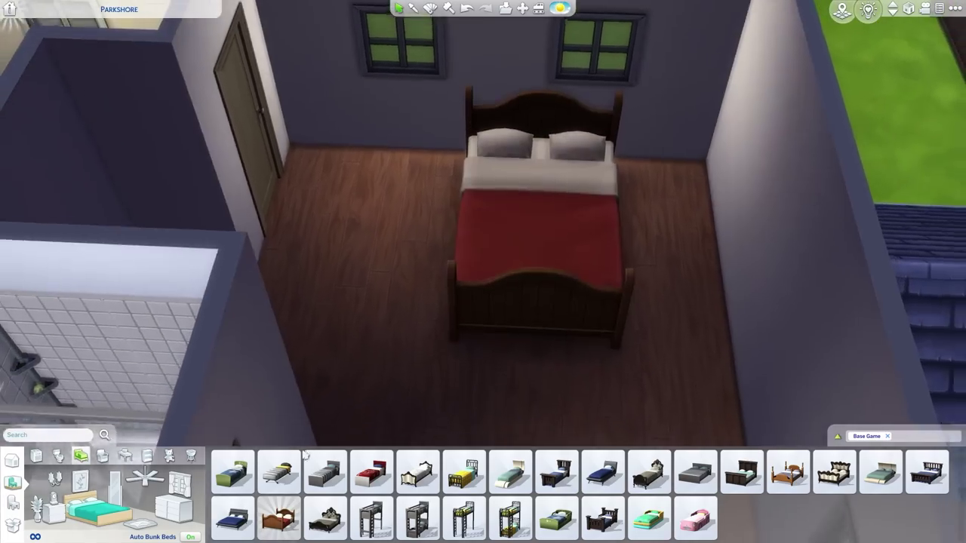
scroll(470, 282, up, 3)
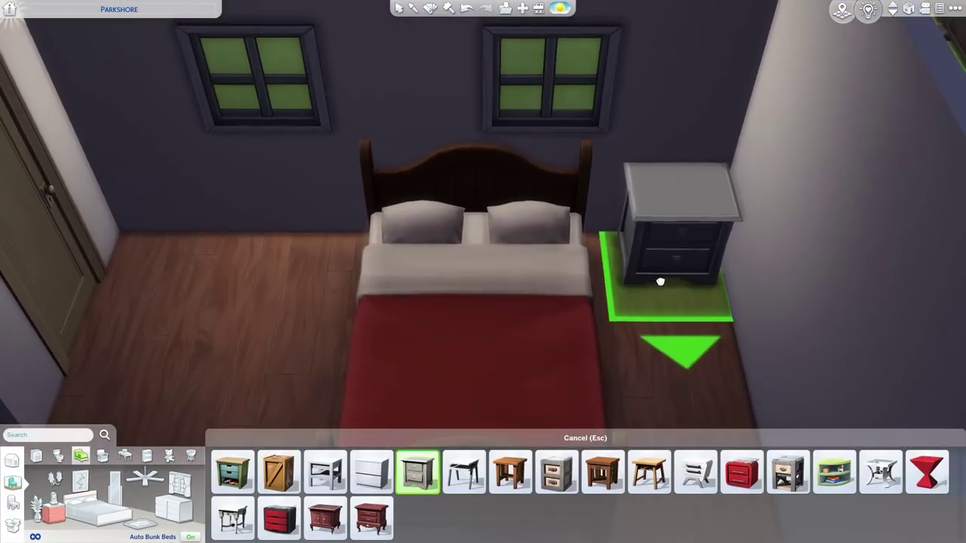
click(660, 281)
click(430, 481)
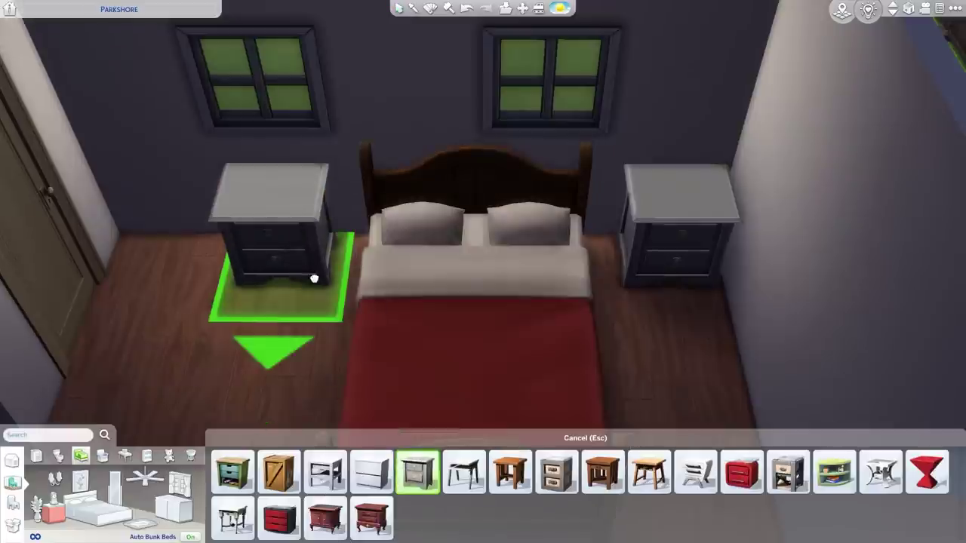
click(311, 279)
key(a)
click(383, 280)
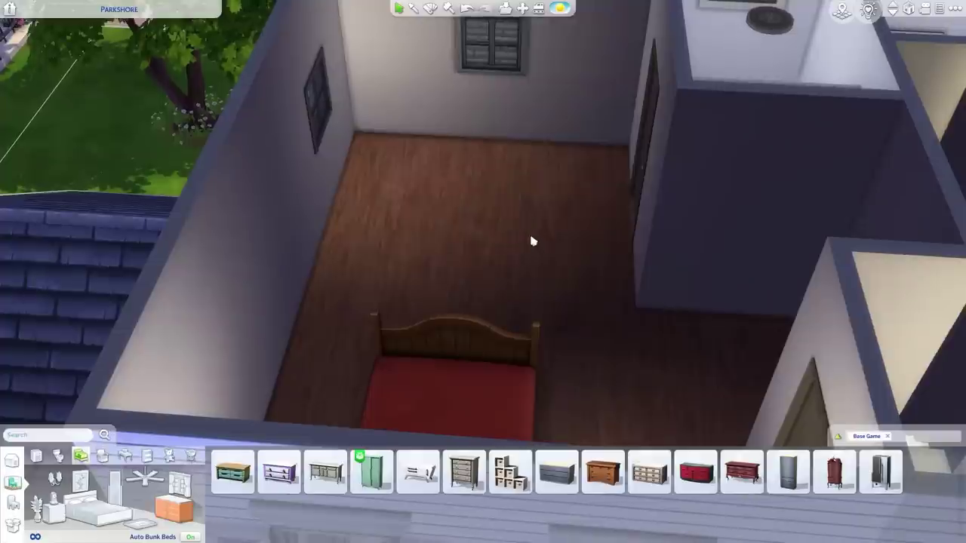
Place the Enigma Dresser against the bedroom's far wall, beneath the shuttered window opposite the bed.
scroll(530, 241, up, 2)
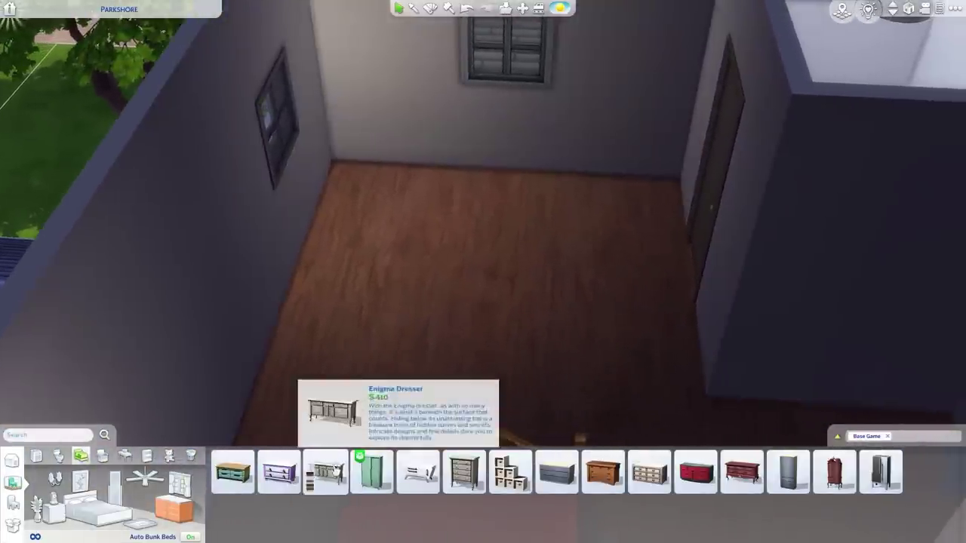
click(325, 471)
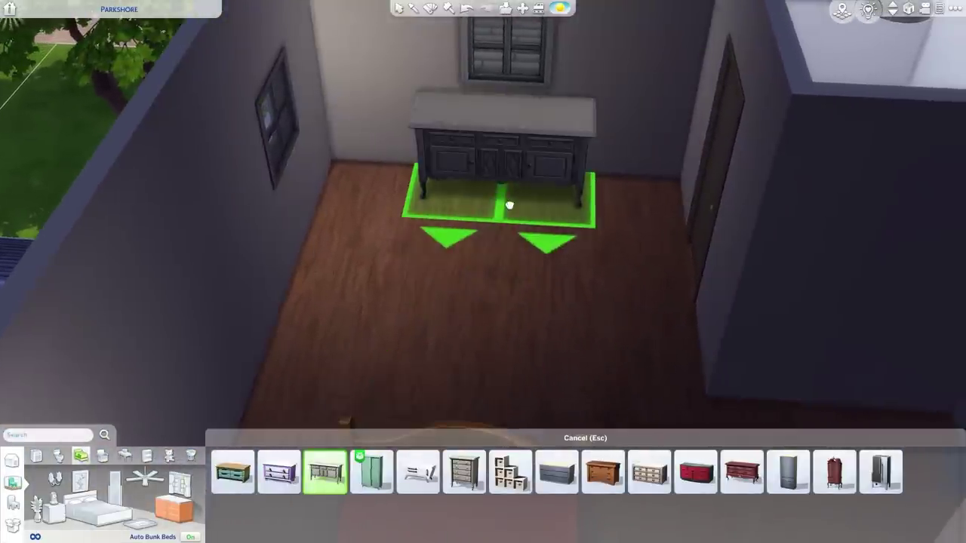
click(513, 207)
drag(438, 301, 469, 278)
drag(339, 296, 475, 329)
click(464, 471)
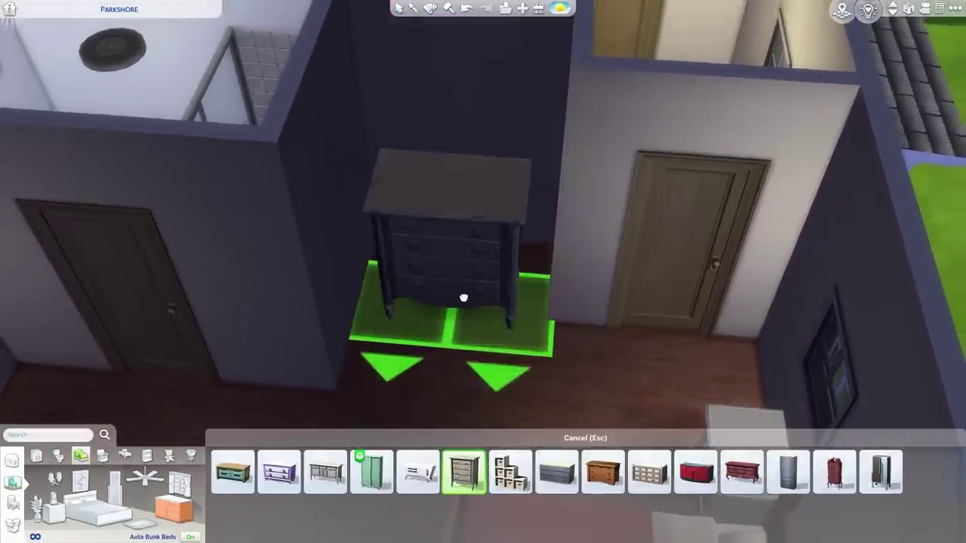
key(s)
key(a)
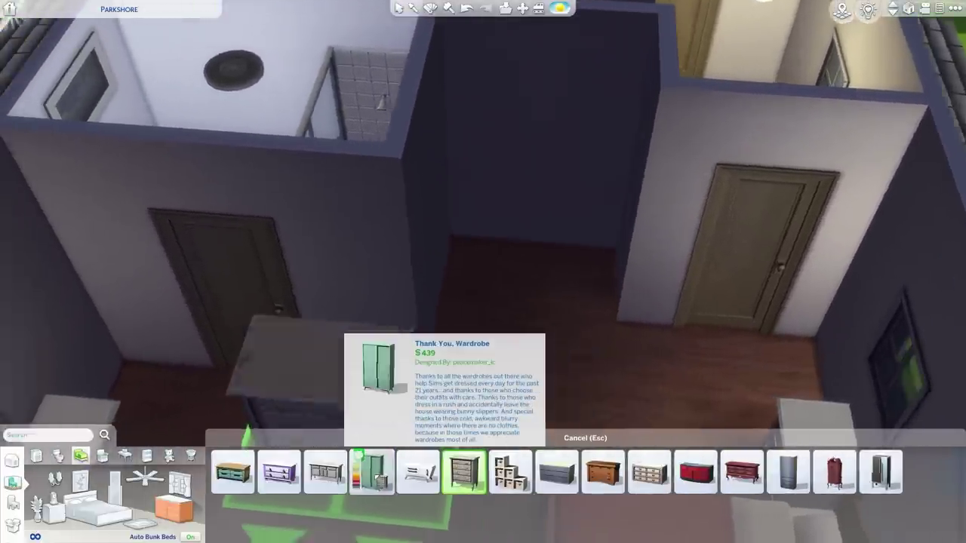
Place the Thank You, Wardrobe in the alcove beside the en-suite and recolour it in the brown wood swatch.
click(371, 472)
click(548, 291)
drag(548, 291, 541, 321)
key(r)
click(528, 302)
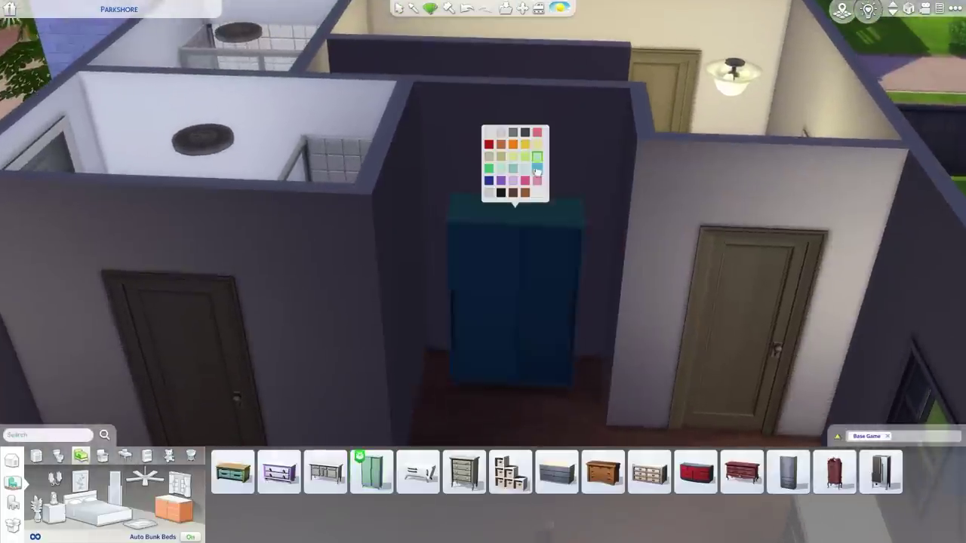
click(523, 195)
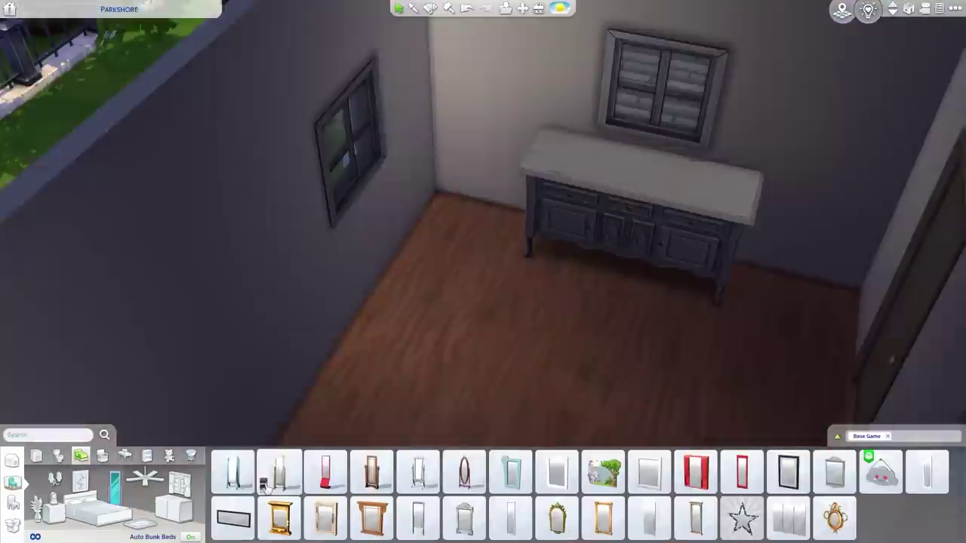
Place the wooden standing mirror in the bedroom corner beside the Enigma Dresser, angled towards the room.
click(278, 472)
click(371, 471)
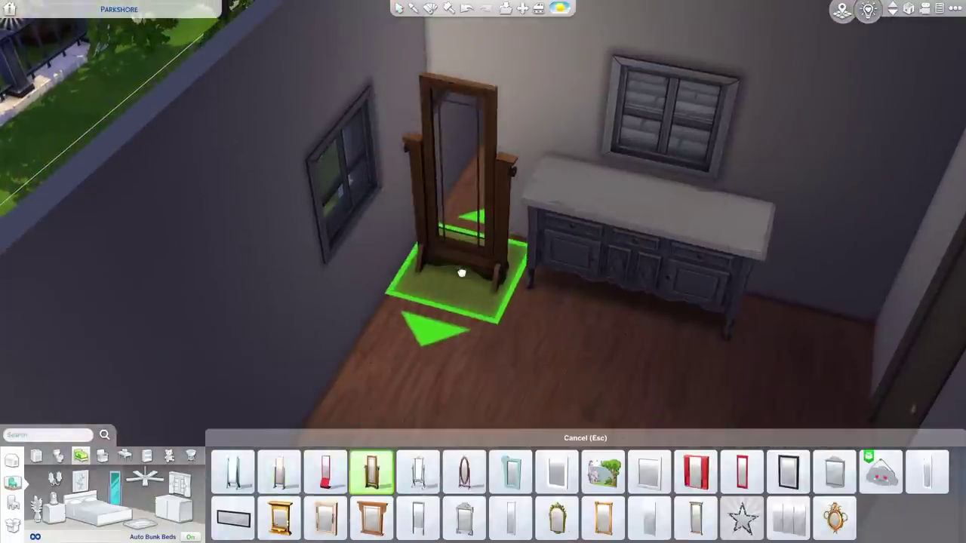
click(473, 340)
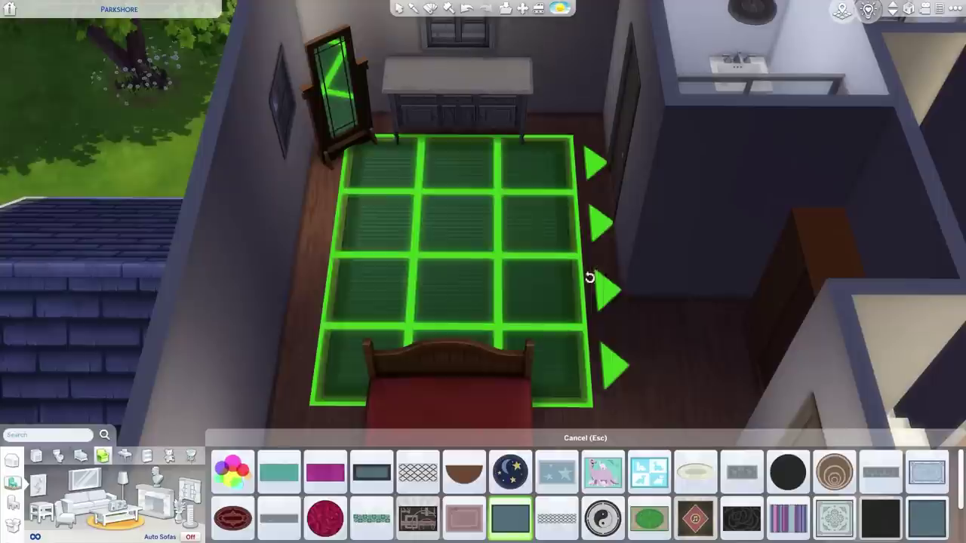
Lay the Super Sisal Eco Rug (Medium) in beige between the bed's foot and the dresser, with its long side across the room.
key(period)
click(467, 362)
drag(467, 362, 472, 249)
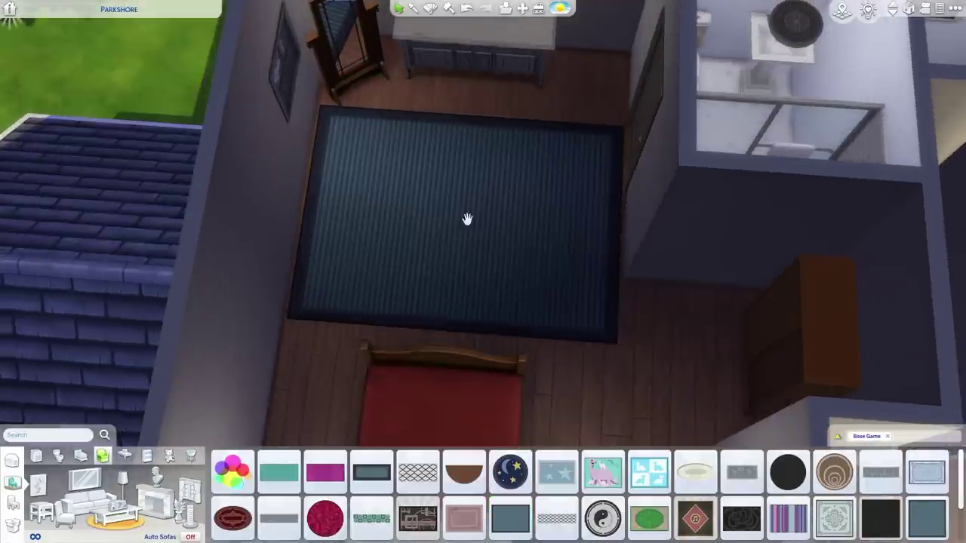
click(463, 227)
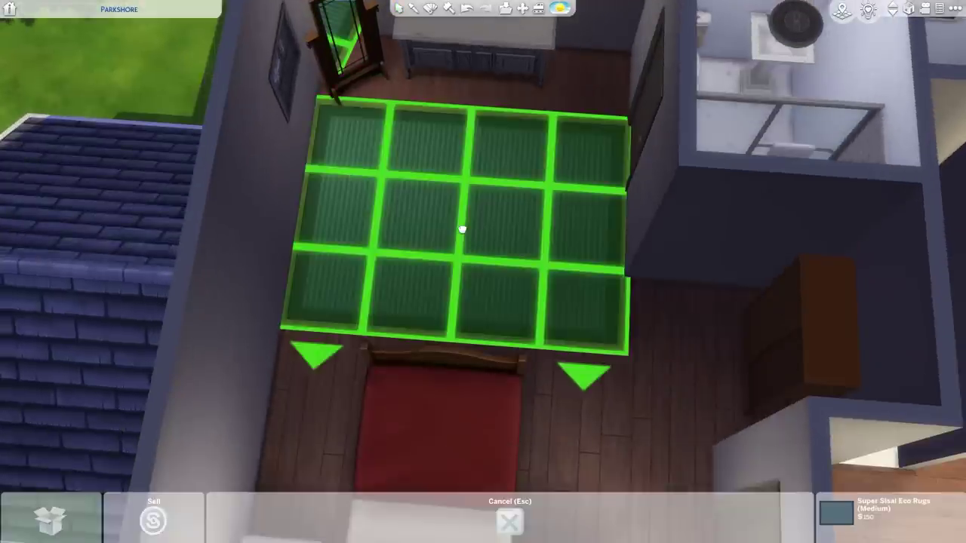
click(462, 229)
Hang two Snöboll Pendant Lamps from the bedroom ceiling, one near the dresser and one near the foot of the bed.
scroll(550, 220, up, 2)
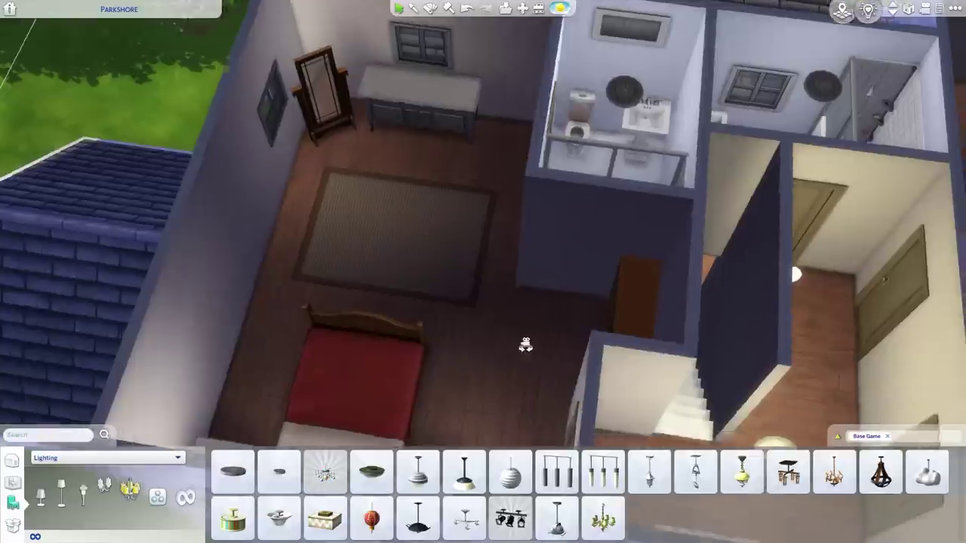
scroll(525, 345, down, 2)
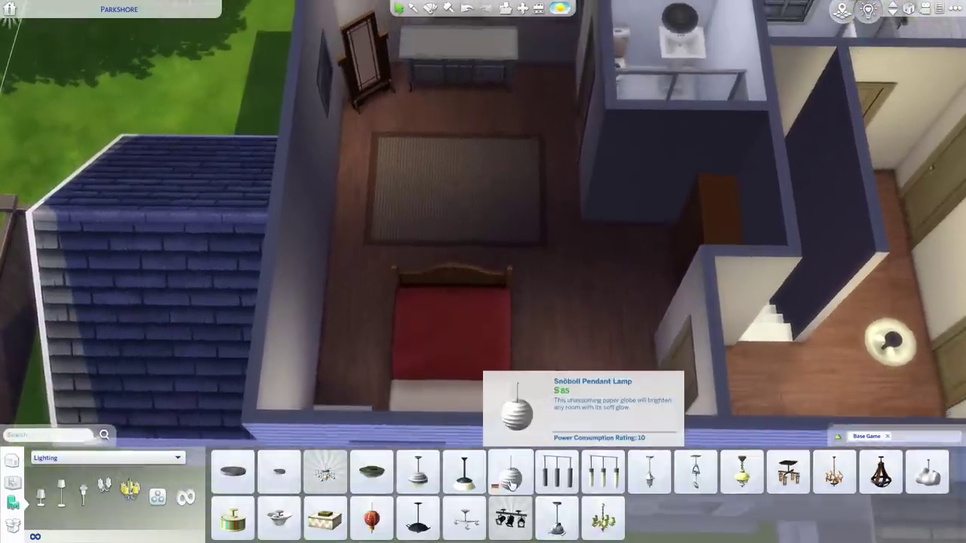
click(510, 471)
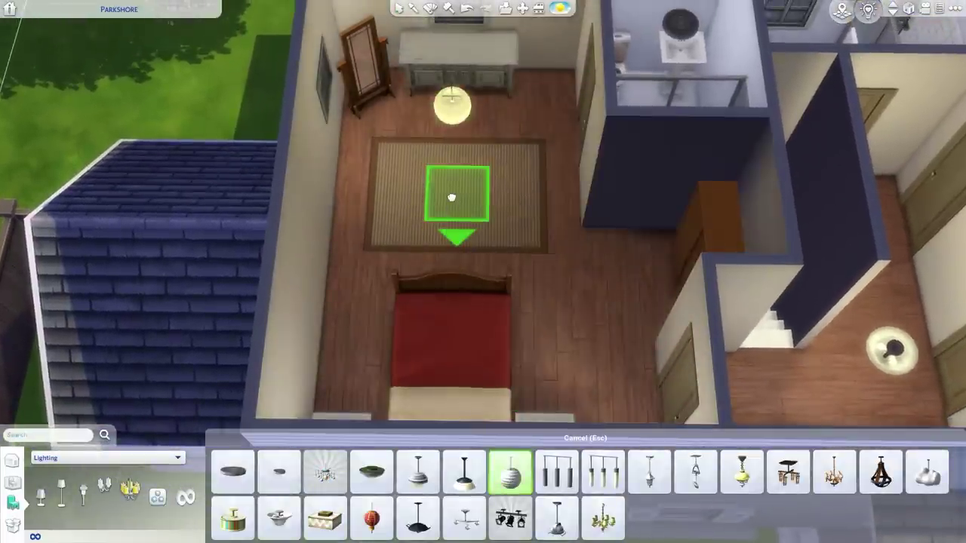
click(454, 205)
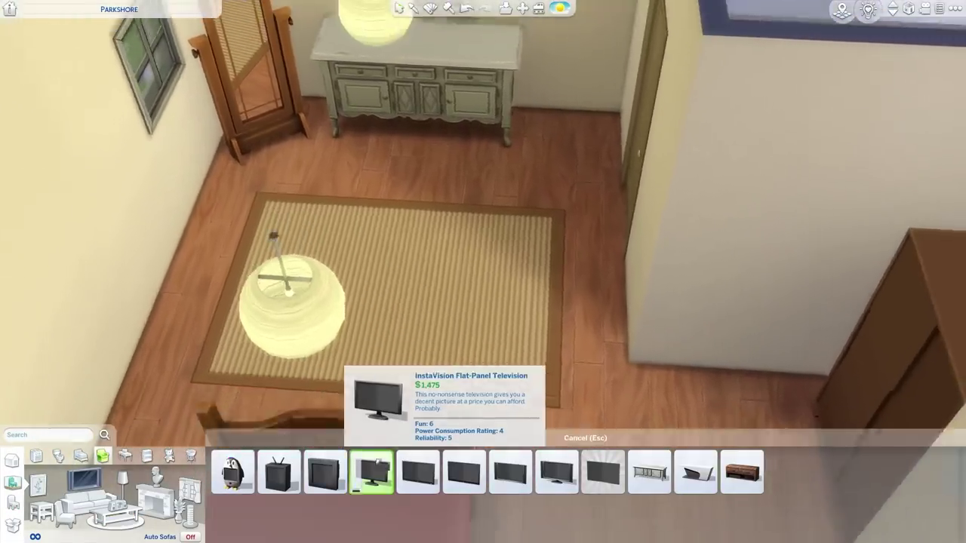
Try the InstaVision Flat-Panel Television on the Enigma Dresser in front of the window, and undo the placement.
click(374, 475)
click(528, 98)
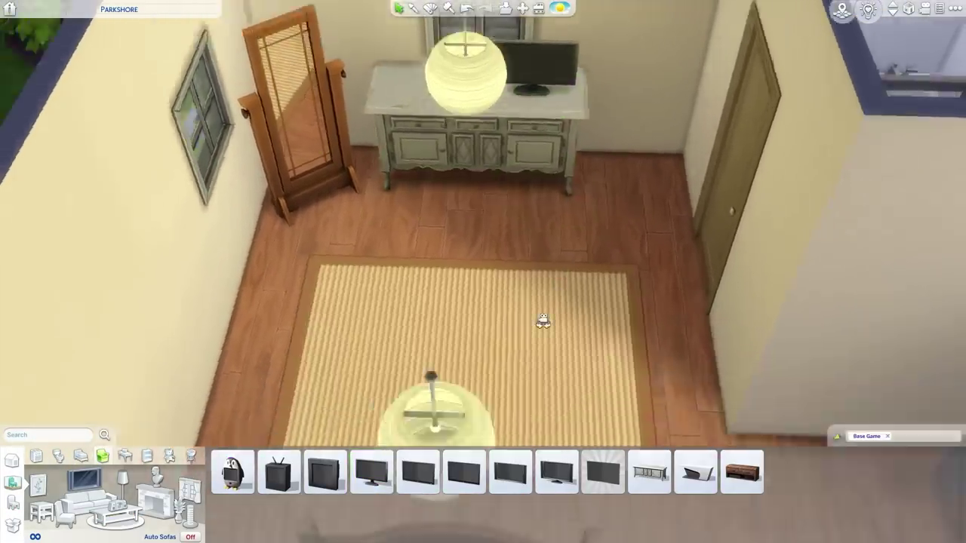
scroll(511, 304, down, 3)
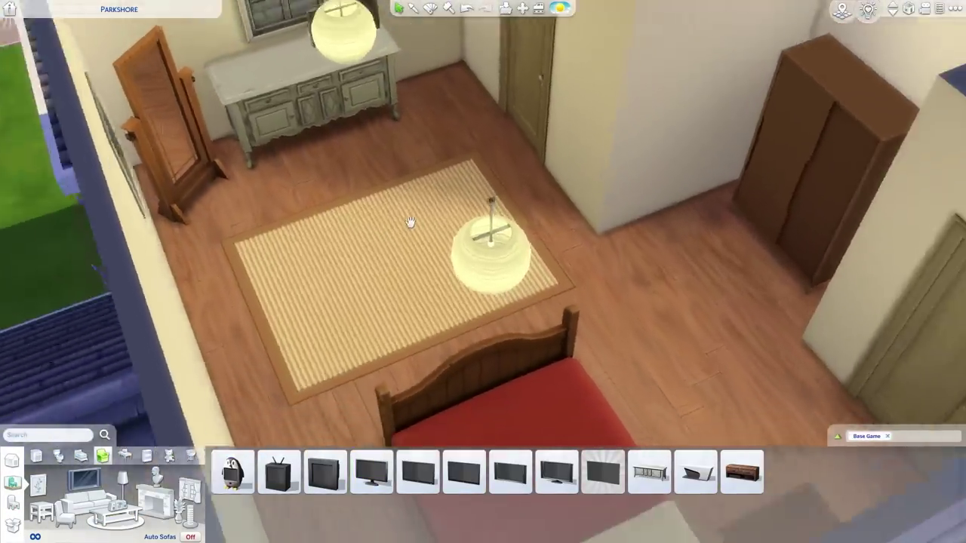
scroll(439, 245, down, 4)
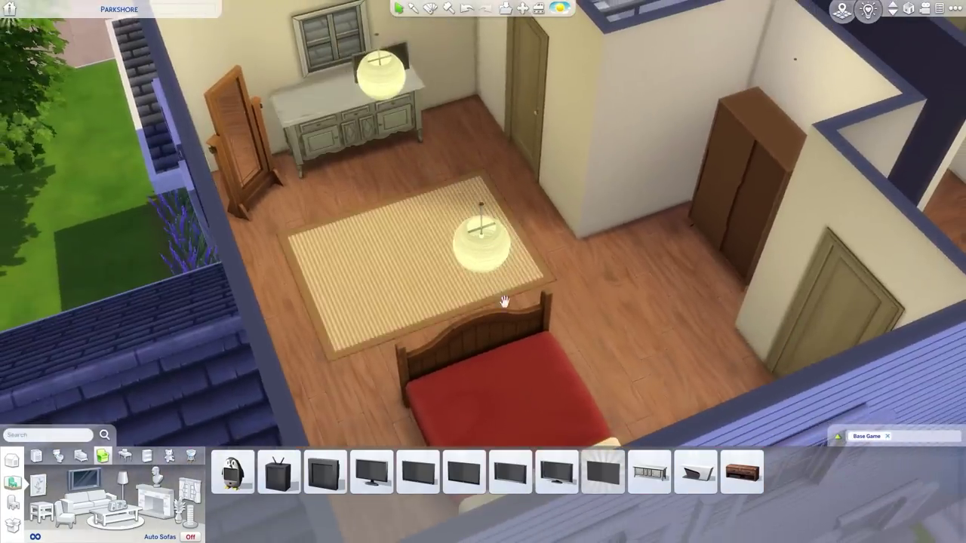
key(ctrl+z)
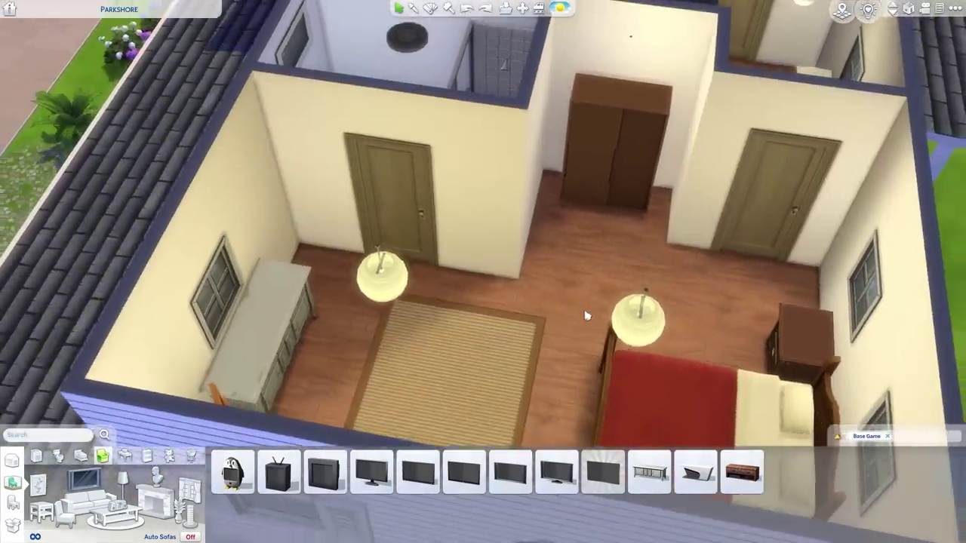
Place the dark wooden double bed with blue bedding beneath the window in the empty bedroom, flanked by dark wooden end tables.
scroll(586, 316, down, 3)
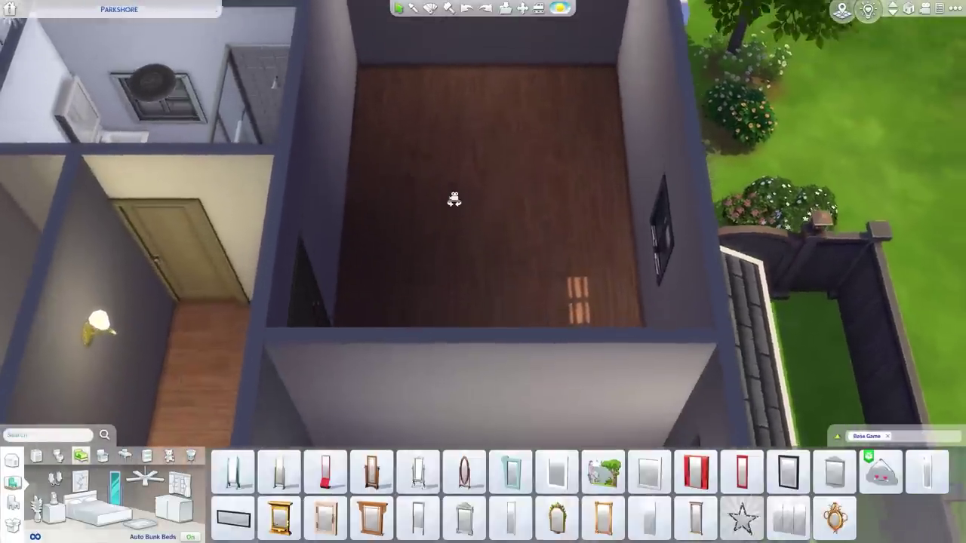
drag(453, 199, 413, 157)
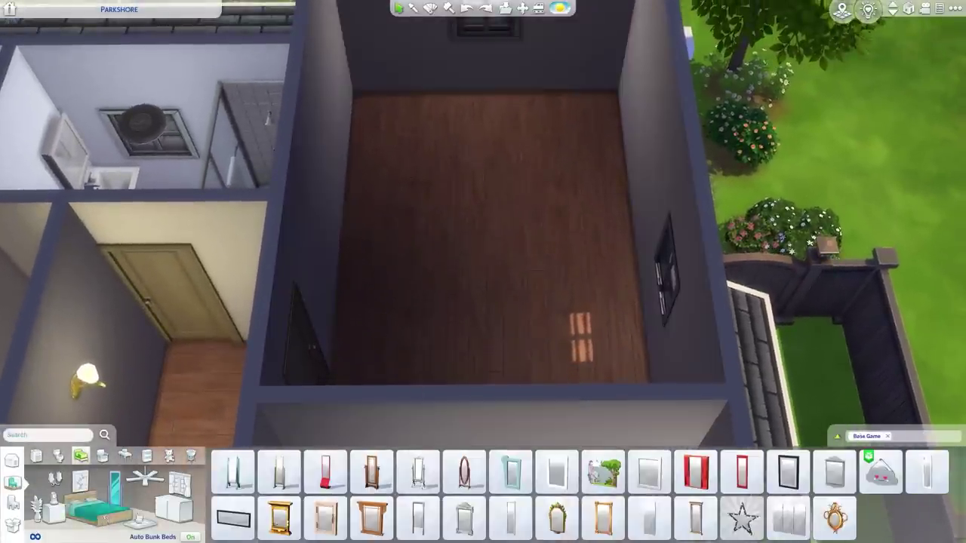
click(105, 521)
scroll(470, 383, up, 2)
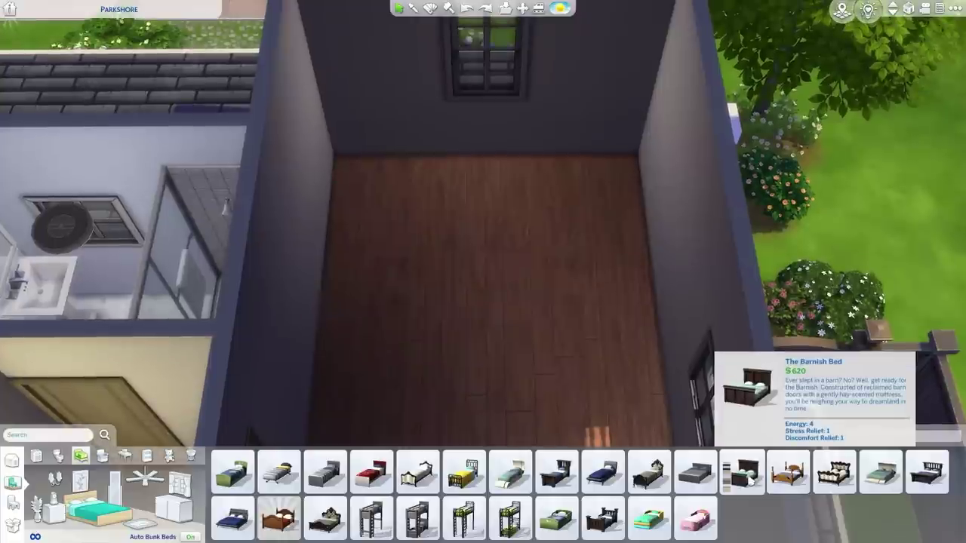
click(929, 477)
click(483, 260)
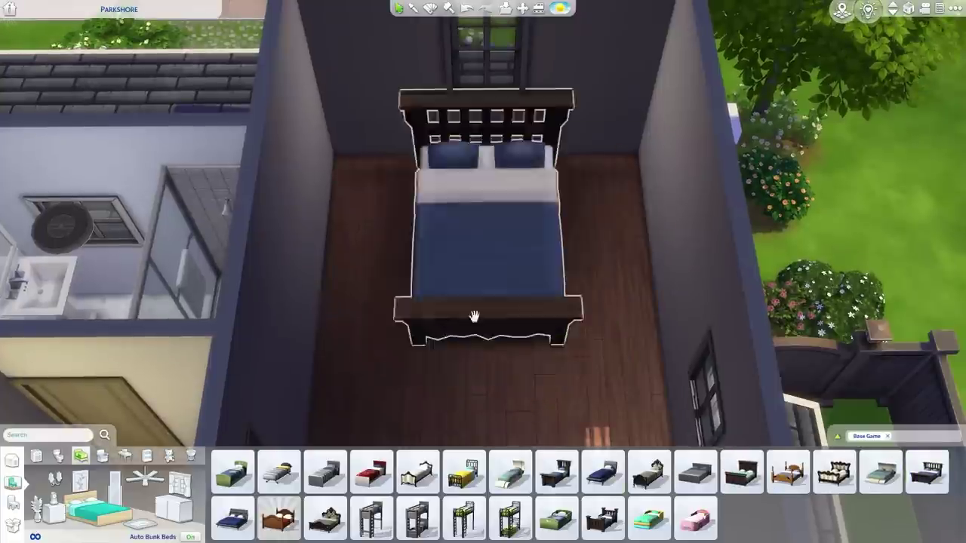
click(54, 514)
Place an Enigma Dresser in black against the wall opposite the blue bed.
scroll(370, 399, up, 2)
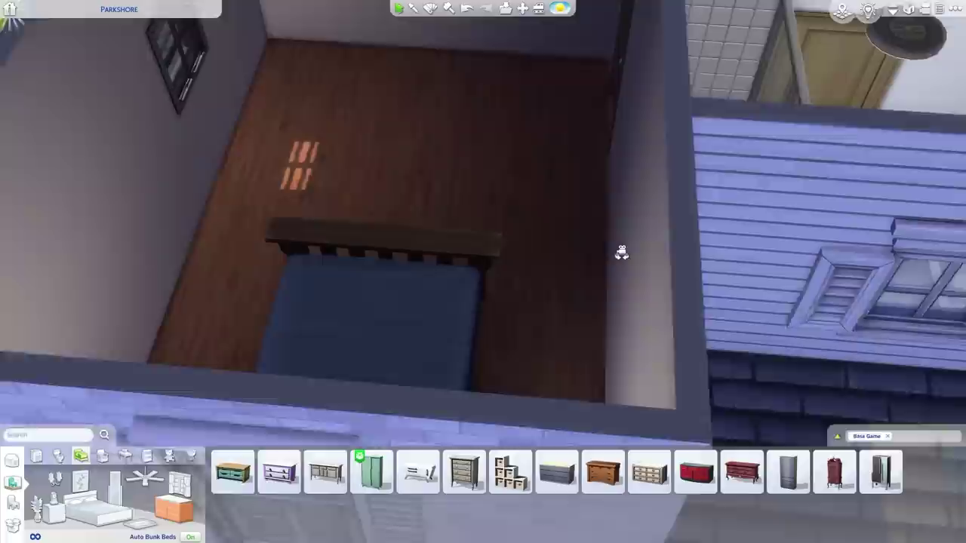
scroll(442, 444, up, 3)
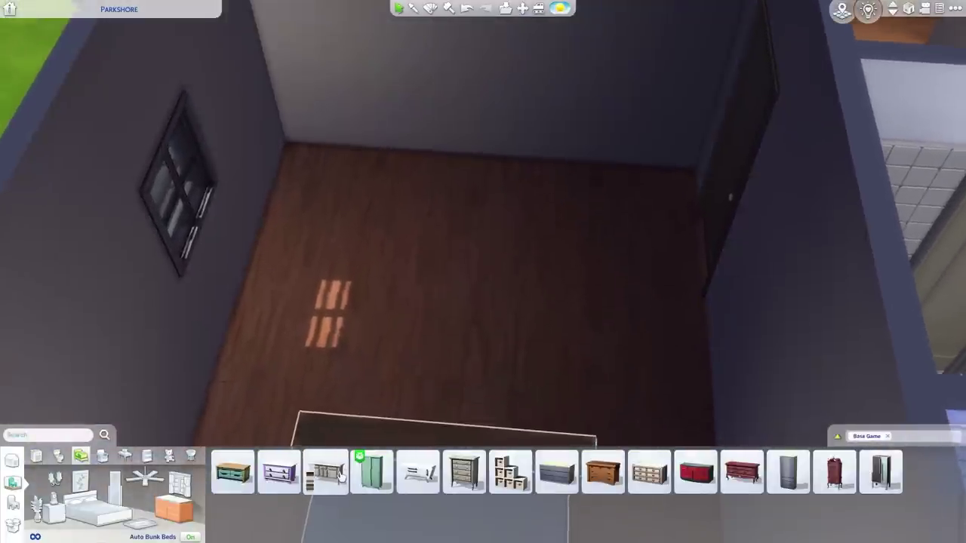
click(326, 473)
click(494, 226)
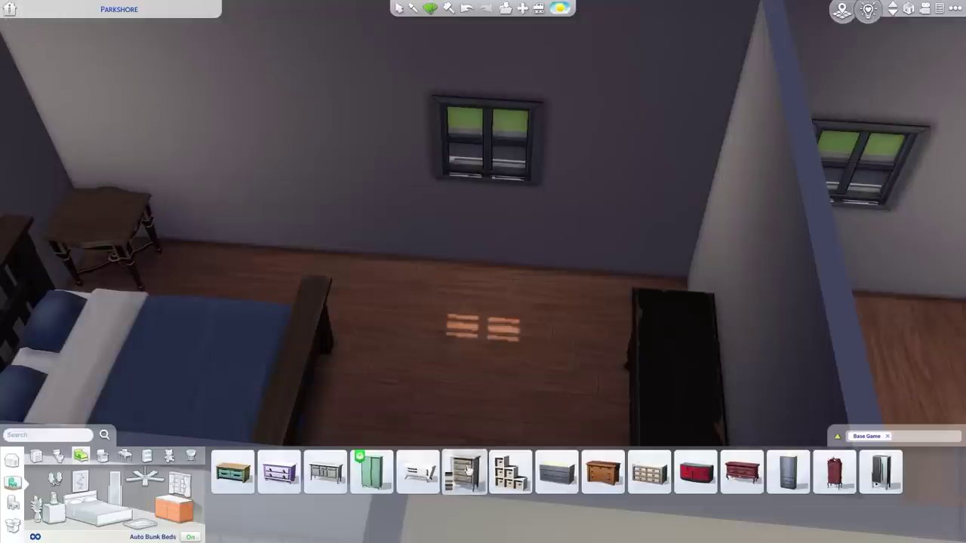
Place the tall chest of drawers in black against the side wall beside the door, and a wooden standing mirror in the opposite corner.
click(464, 472)
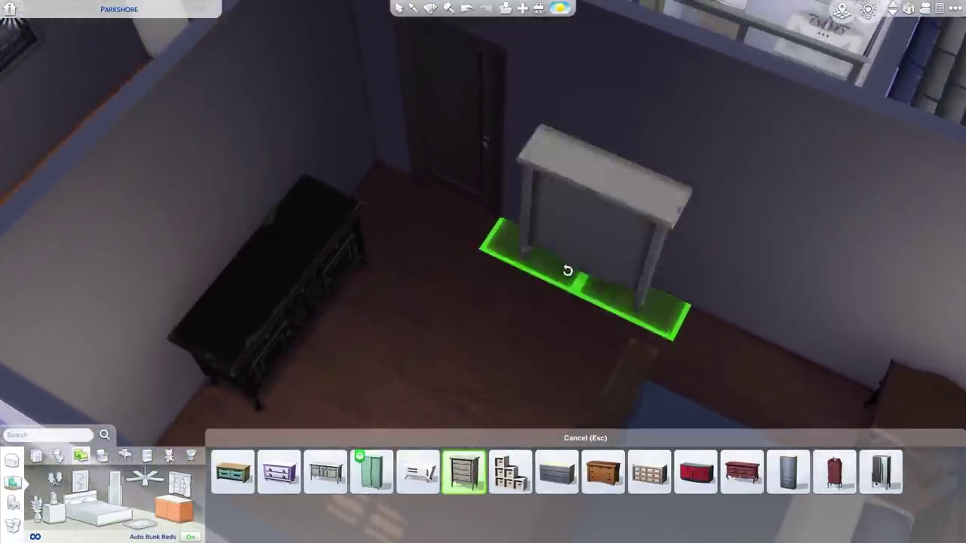
drag(568, 270, 590, 256)
click(591, 256)
click(562, 291)
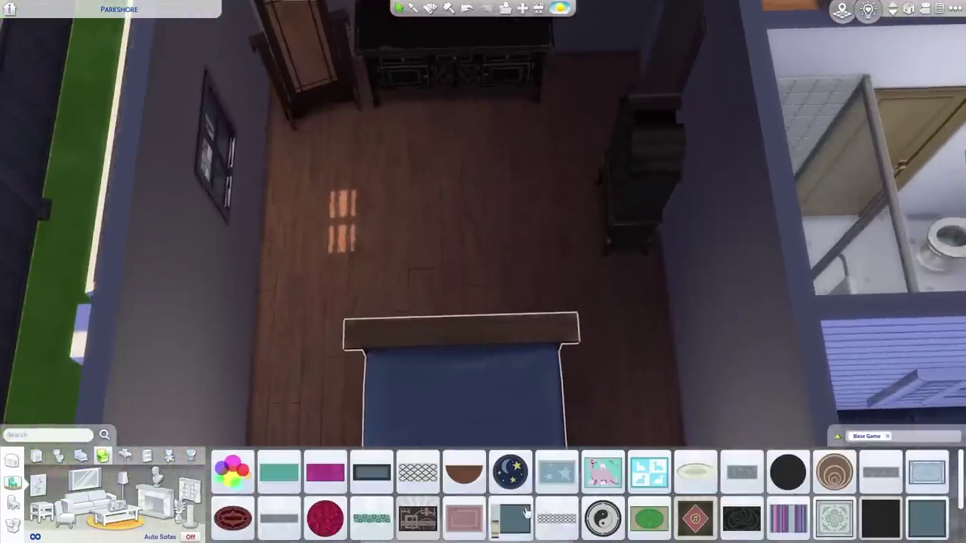
Lay the Super Sisal Eco Rug (Medium) in dark blue between the blue bed's foot and the black dresser.
click(510, 519)
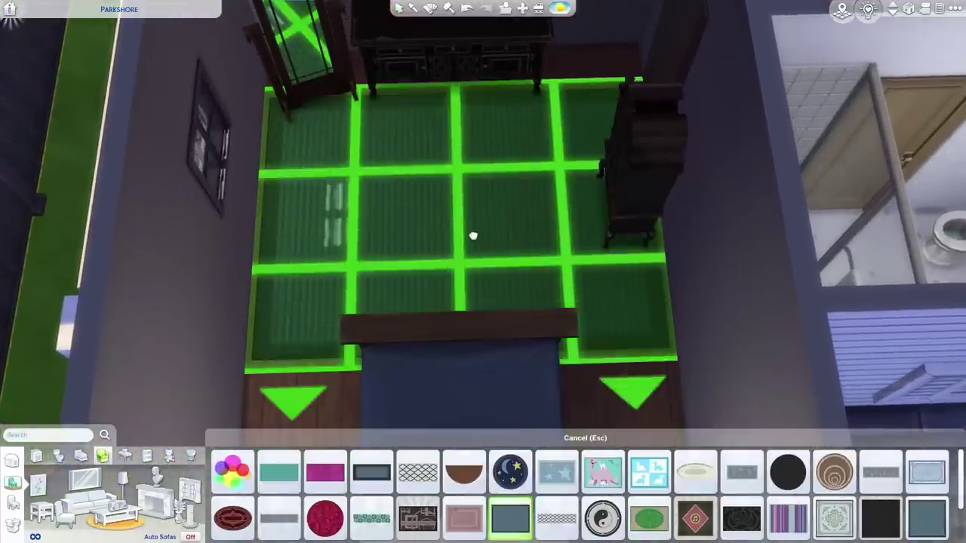
click(476, 219)
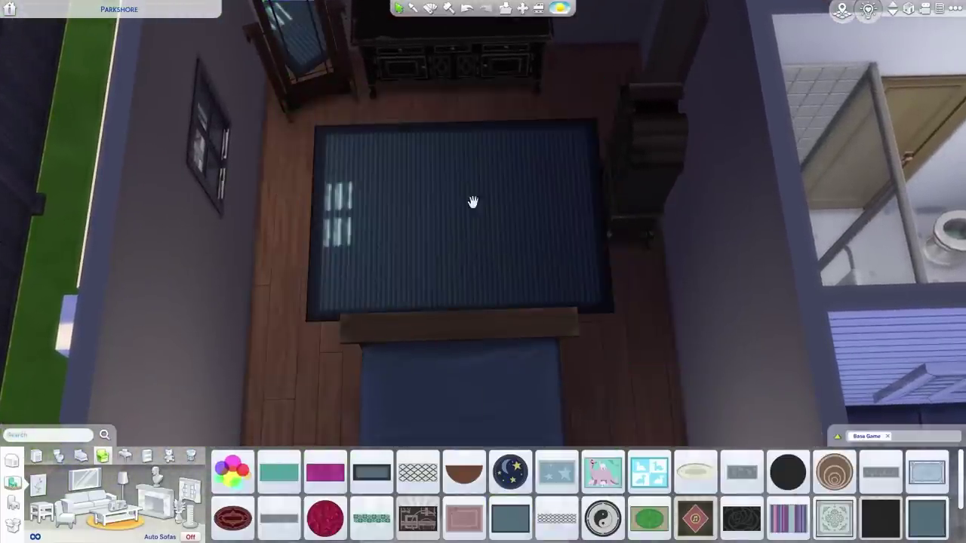
scroll(530, 285, down, 3)
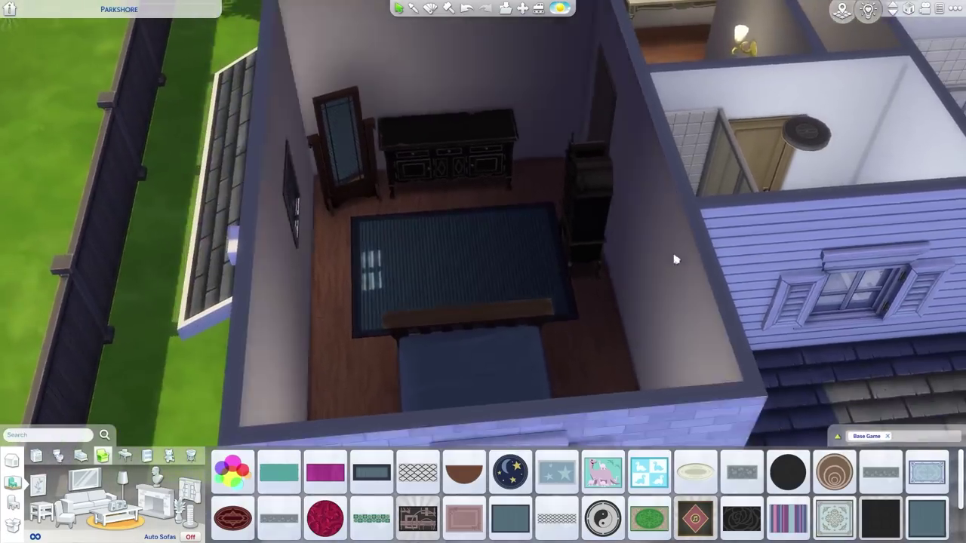
drag(675, 260, 496, 222)
scroll(496, 222, up, 3)
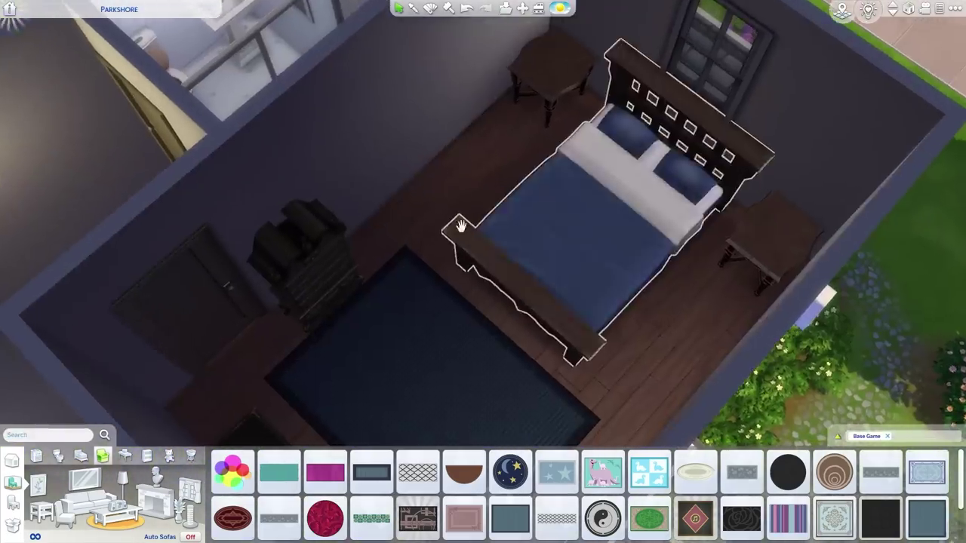
Hang a round cream globe ceiling light near the foot of the double bed.
scroll(660, 260, down, 4)
drag(660, 260, 820, 269)
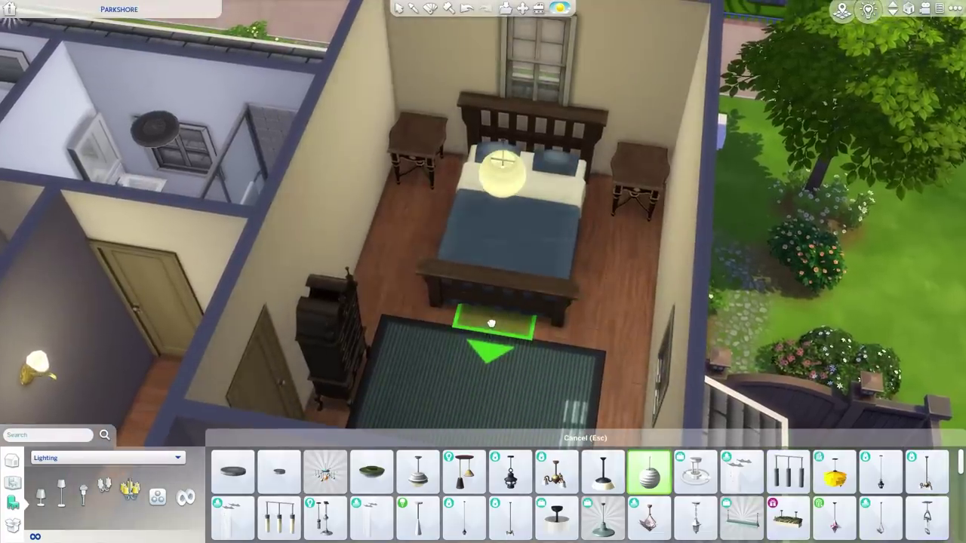
scroll(490, 322, down, 1)
key(e)
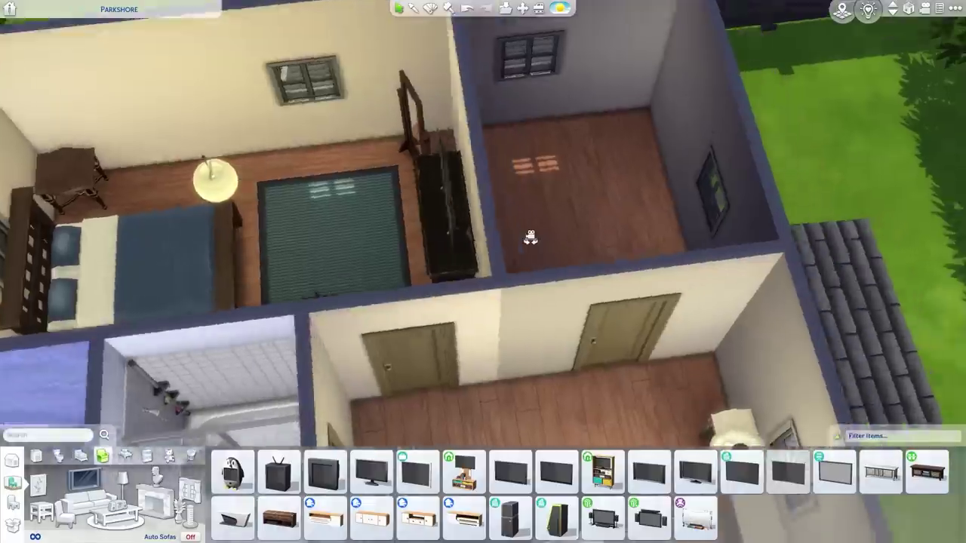
Try a dark wooden single bed with blue bedding in the empty room's corner and a wood-topped children's dresser beneath the window.
scroll(530, 238, up, 2)
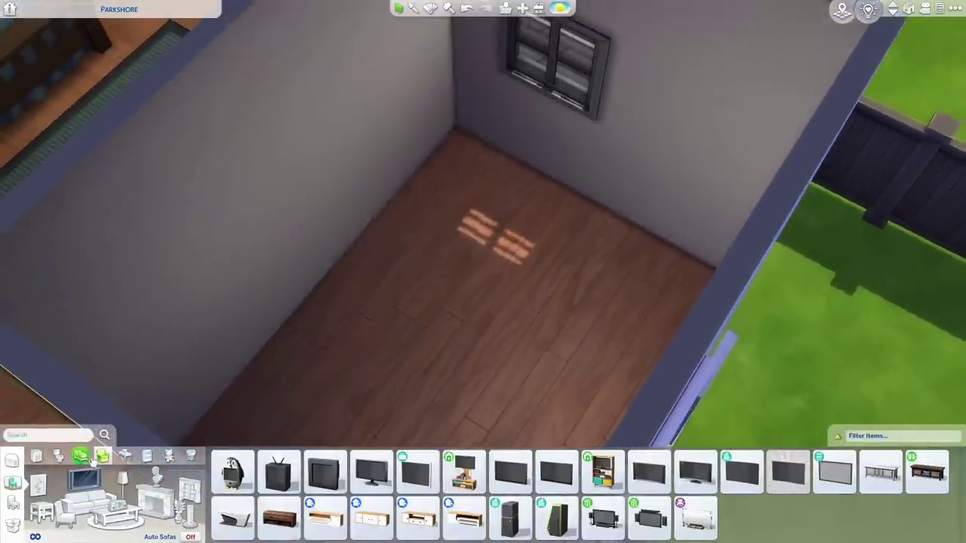
click(81, 456)
click(115, 491)
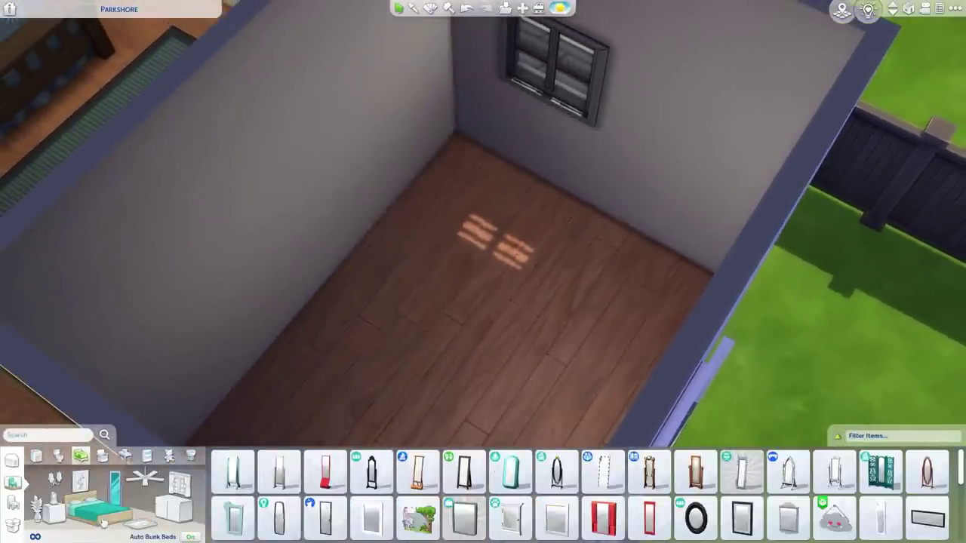
click(169, 456)
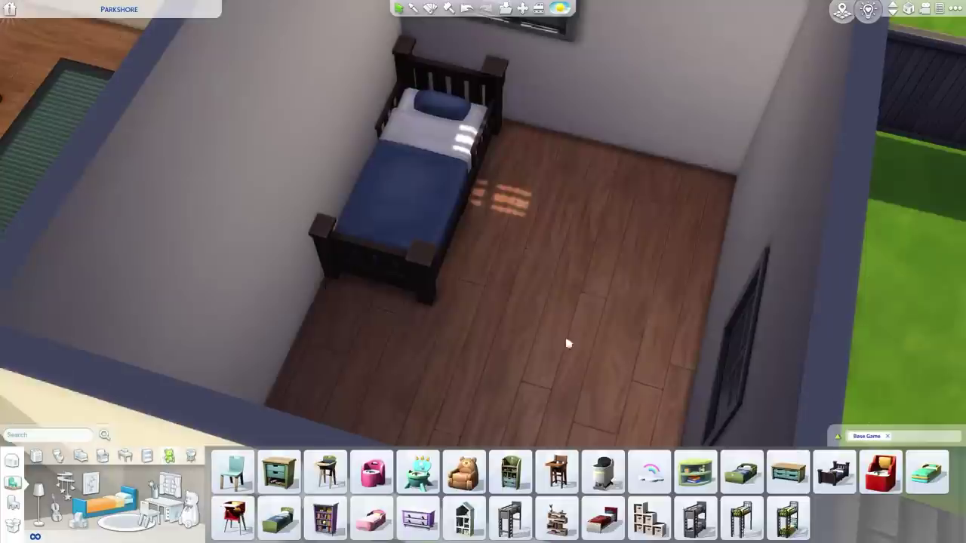
scroll(569, 343, up, 2)
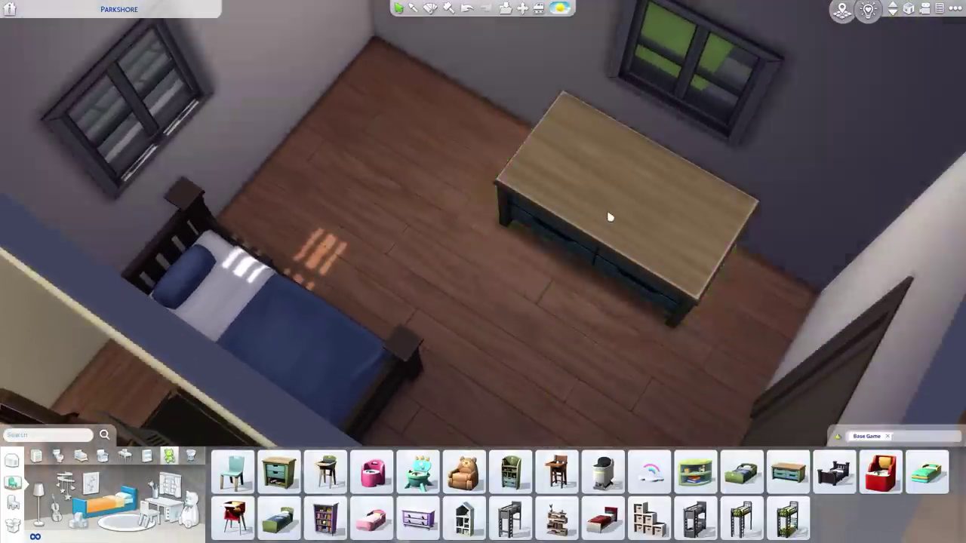
drag(609, 217, 462, 291)
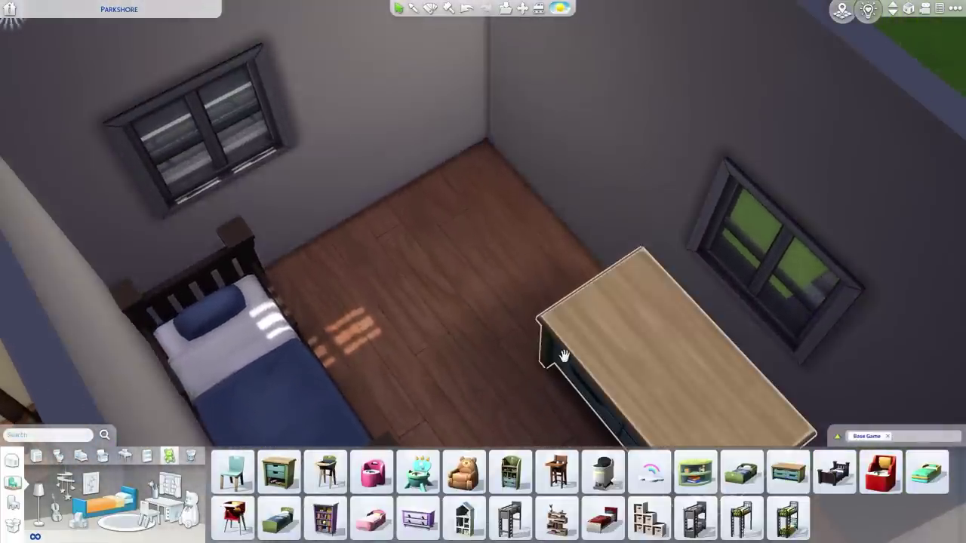
drag(563, 342, 592, 327)
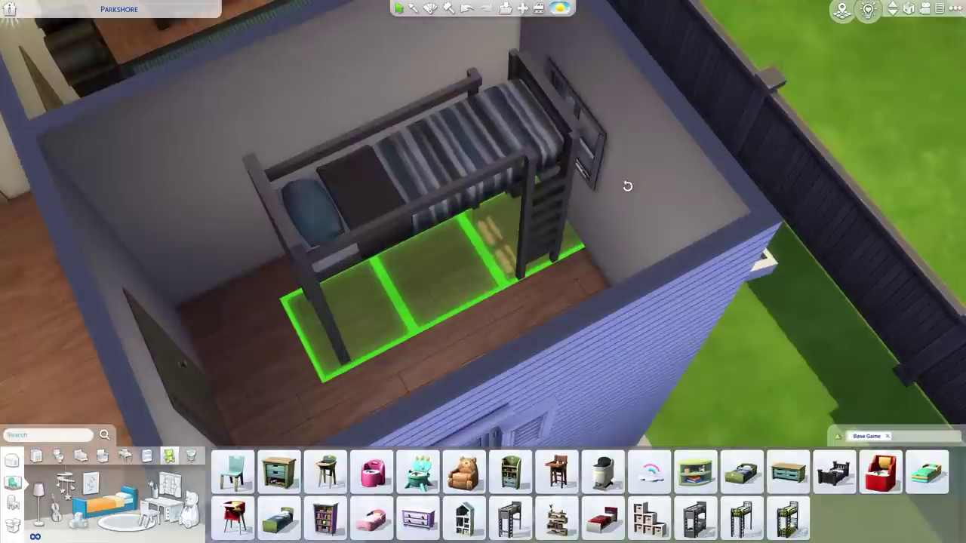
Place a dark loft bed along the small bedroom's long wall and put a wooden desk with drawers underneath it.
click(430, 178)
click(372, 188)
click(372, 187)
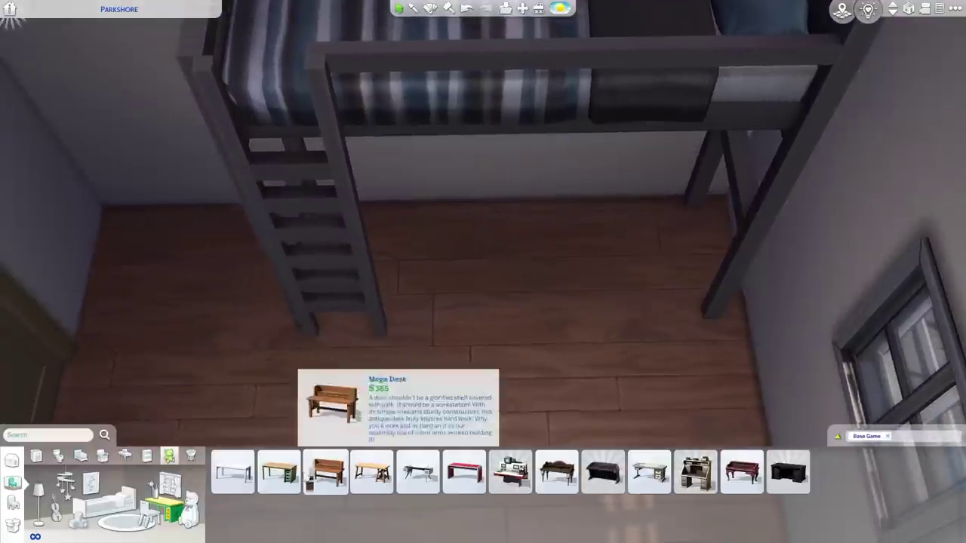
click(279, 472)
click(535, 274)
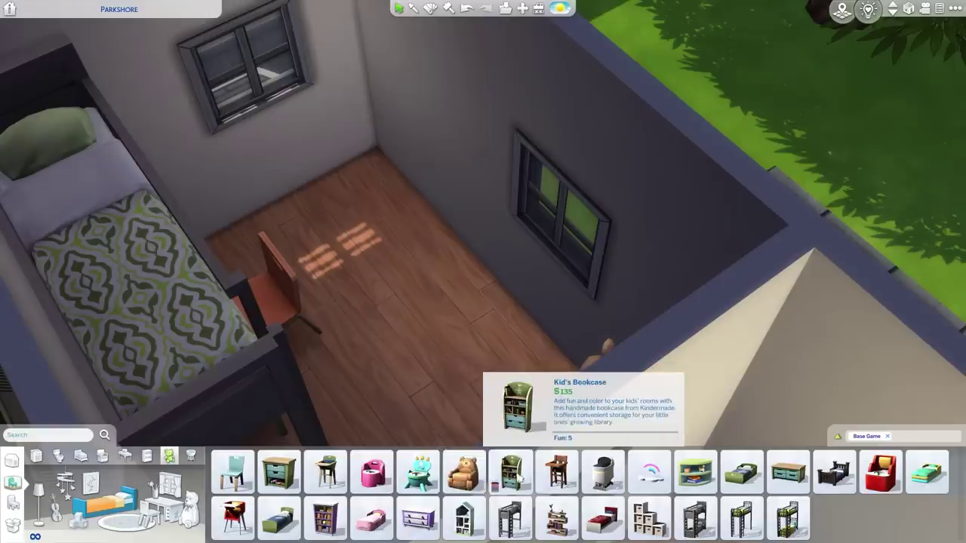
Place the green Kid's Bookcase in the small bedroom's corner between the two windows, across from the giant teddy bear.
click(510, 471)
click(370, 218)
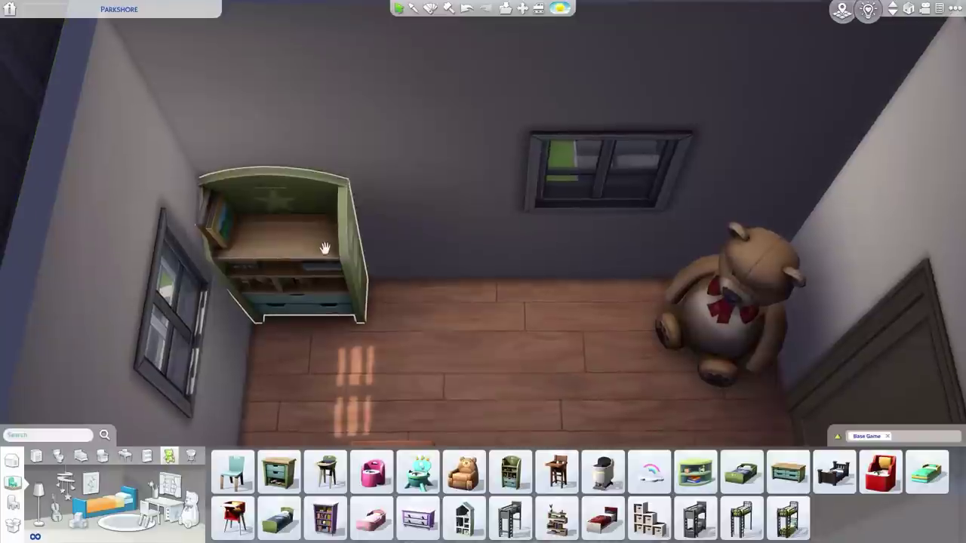
click(321, 252)
click(352, 253)
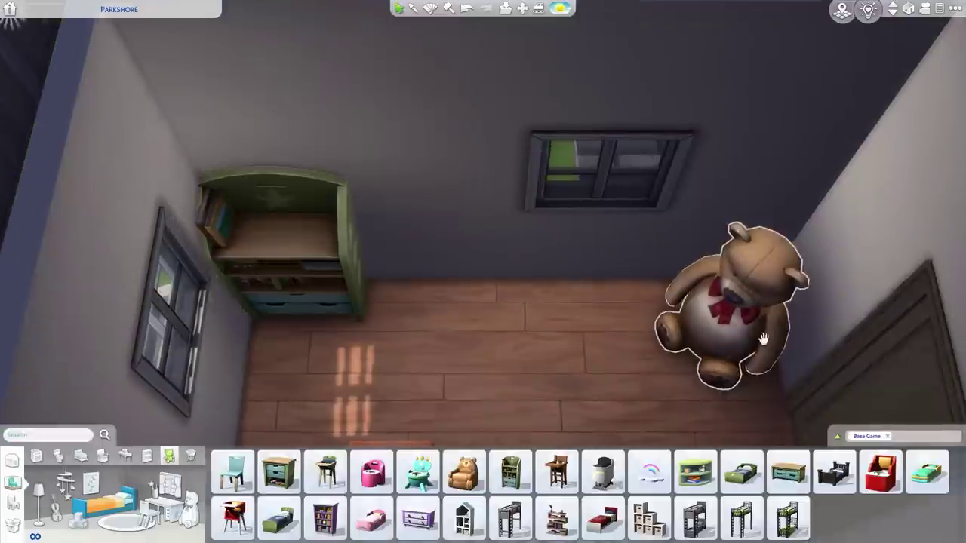
drag(605, 348, 597, 364)
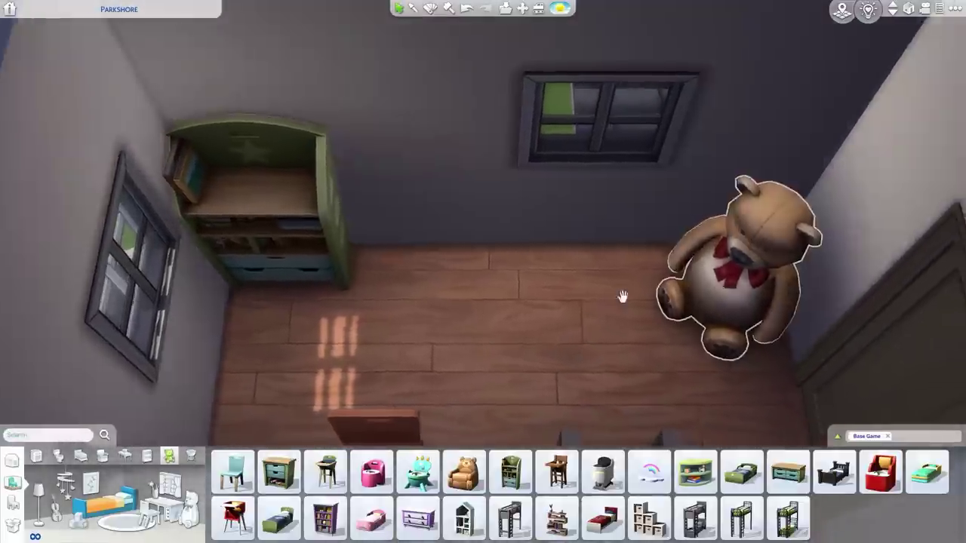
drag(728, 284, 573, 347)
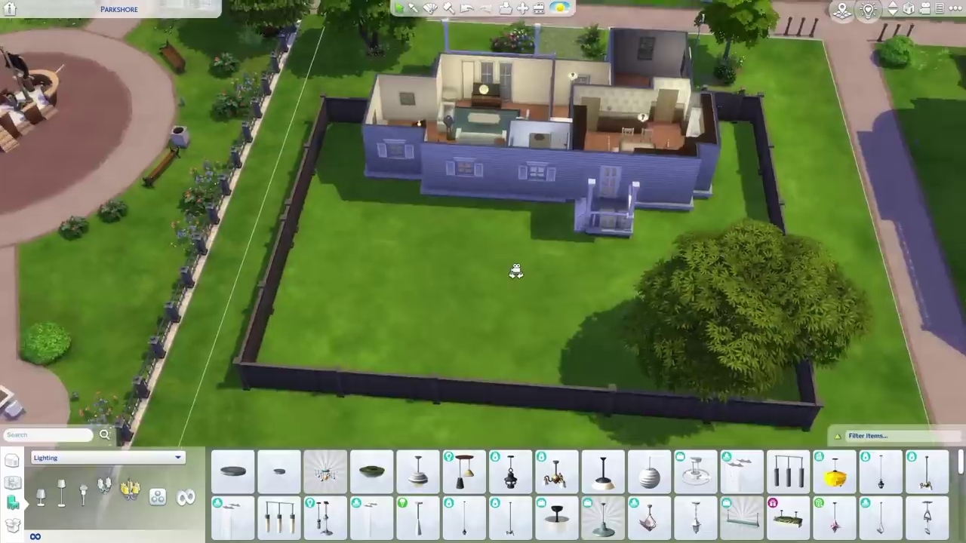
Filter the outdoor cooking items to Base Game and place the black barrel grill against the back wall of the house.
scroll(518, 269, up, 4)
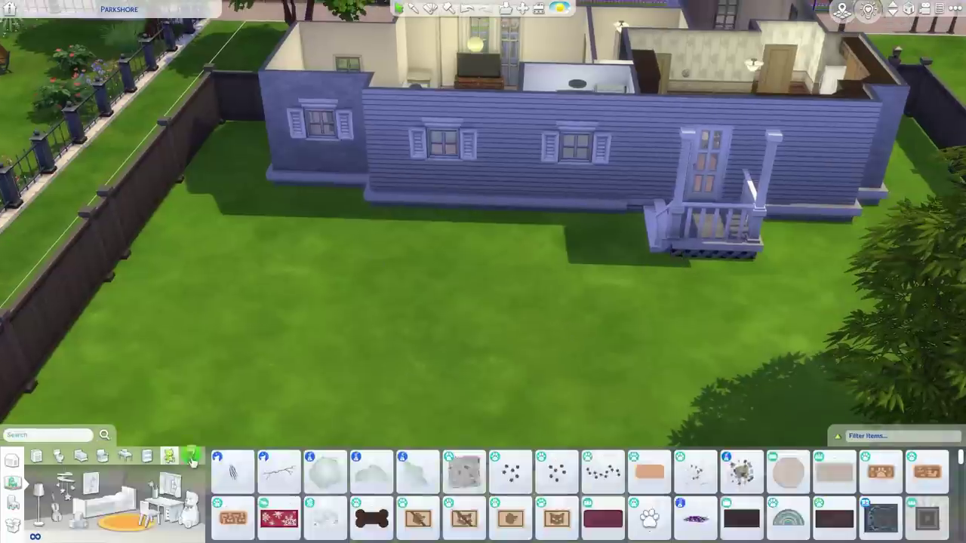
scroll(528, 375, up, 4)
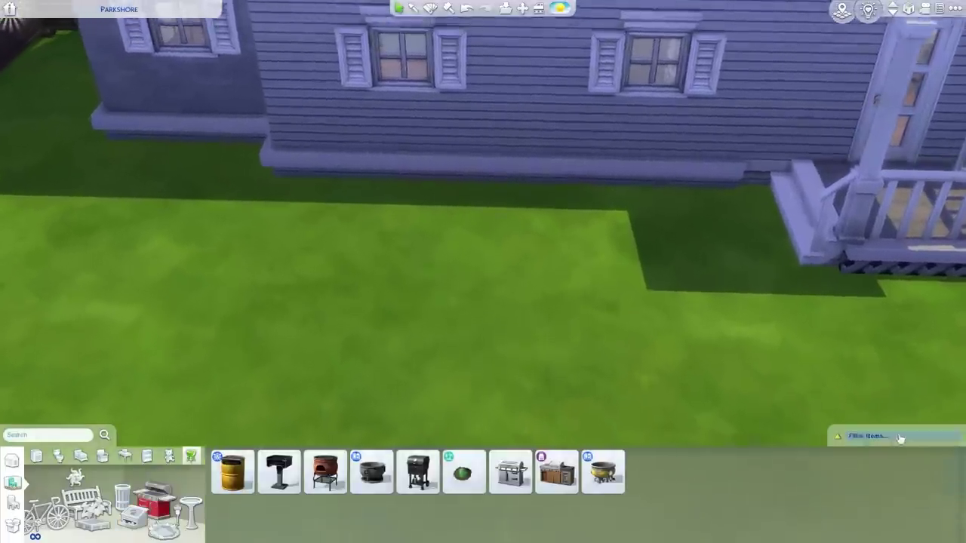
click(901, 436)
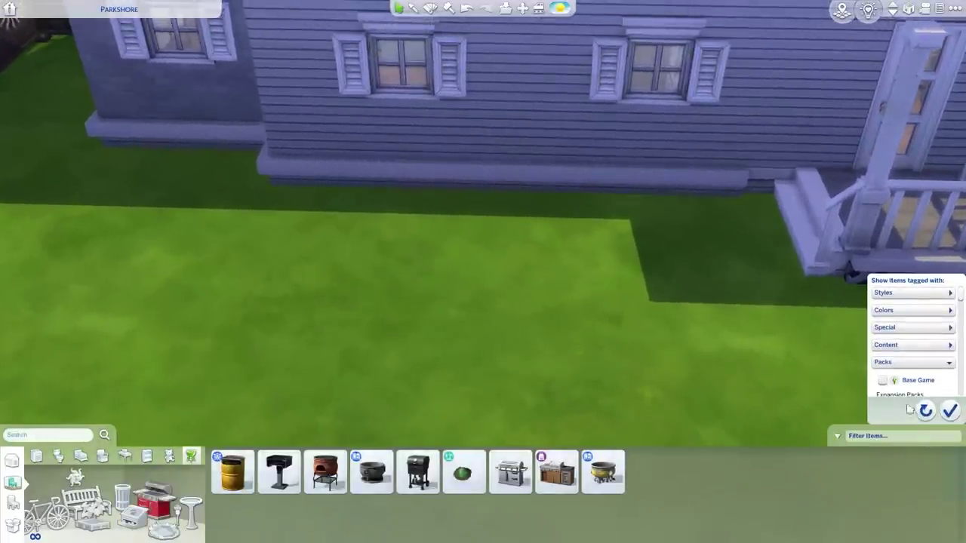
click(918, 382)
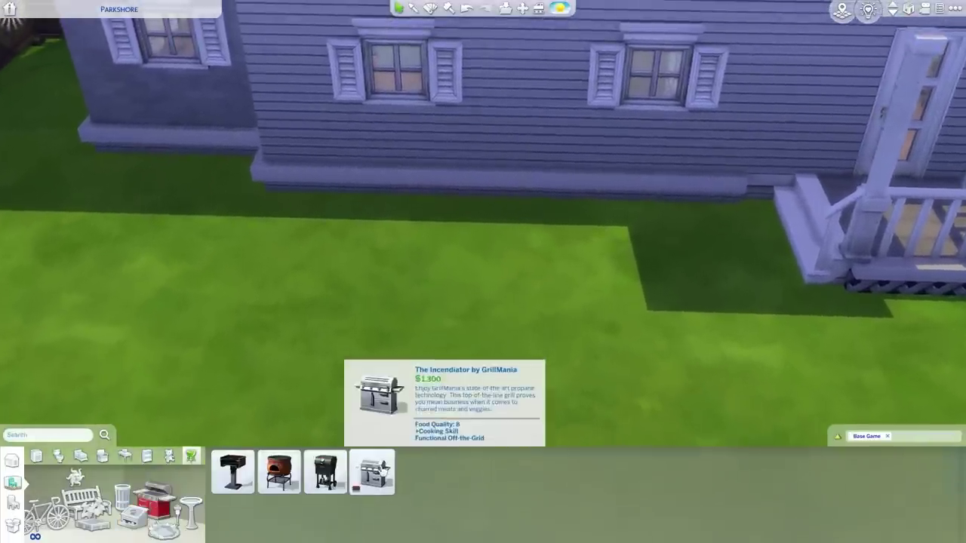
click(326, 472)
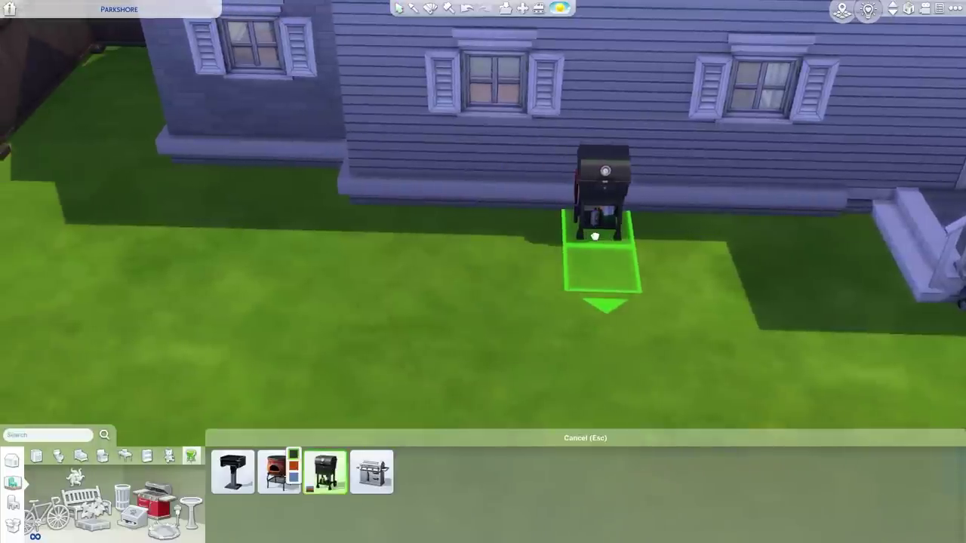
click(601, 200)
Place the My Yard or Yours Bistro Table on the lawn in front of the grill.
click(82, 498)
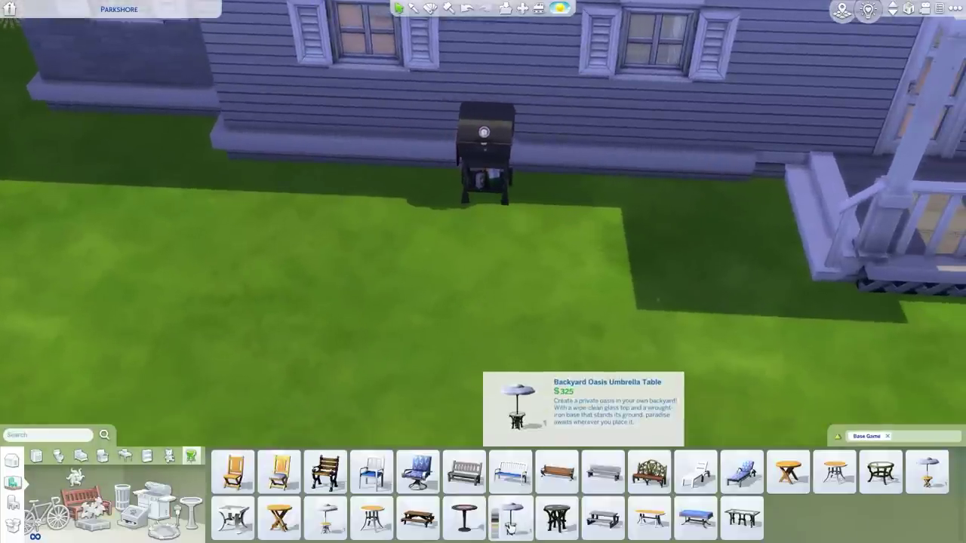
click(510, 519)
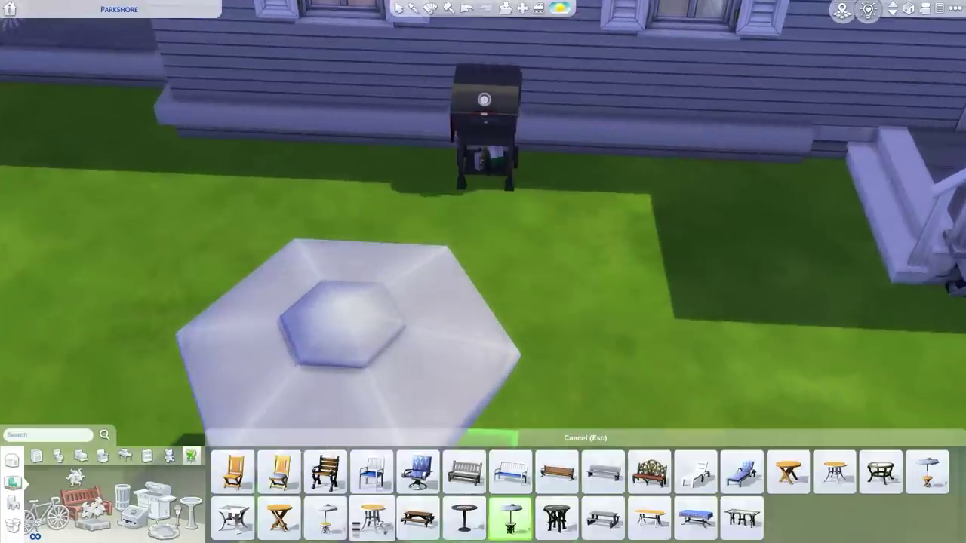
click(372, 519)
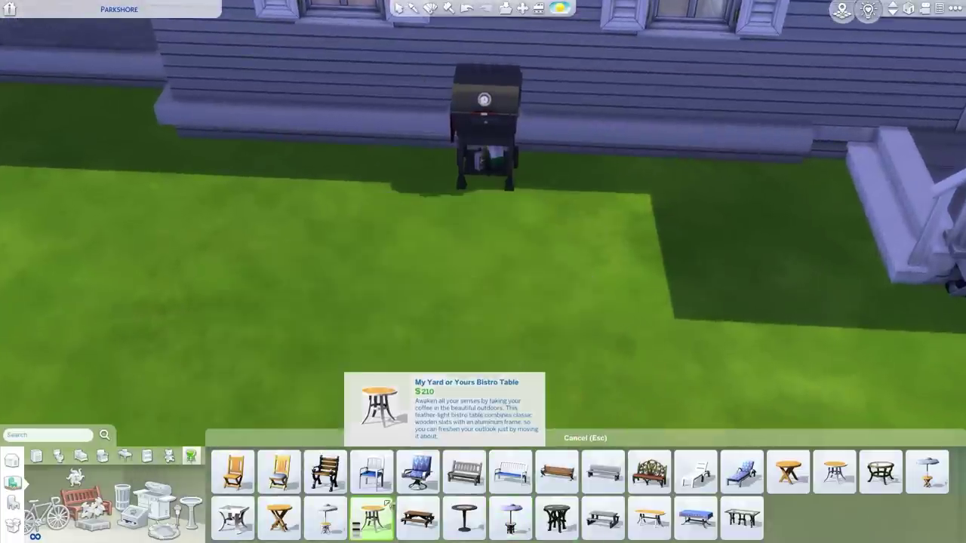
click(468, 327)
Place four wooden folding chairs with light cushions around the outdoor table.
click(280, 472)
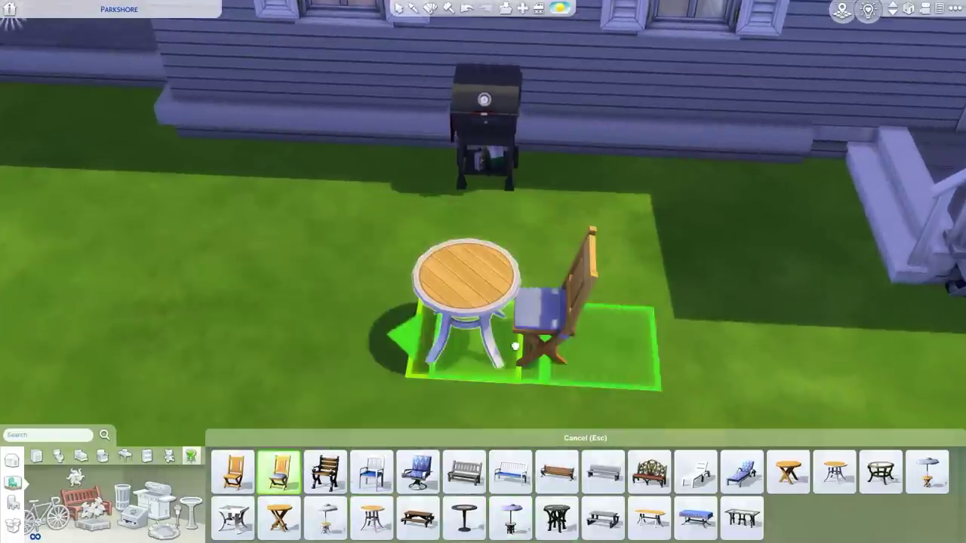
shift+click(528, 333)
shift+click(474, 240)
shift+click(386, 317)
shift+click(458, 365)
key(Escape)
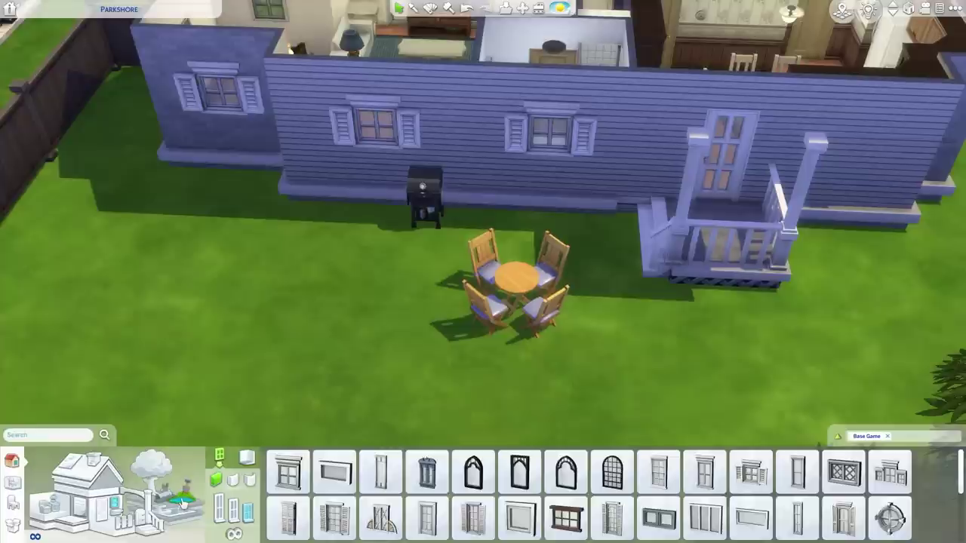
Paint a cobblestone path on the terrain from the side gate along the house toward the back porch.
click(181, 497)
click(576, 473)
key(s)
key(d)
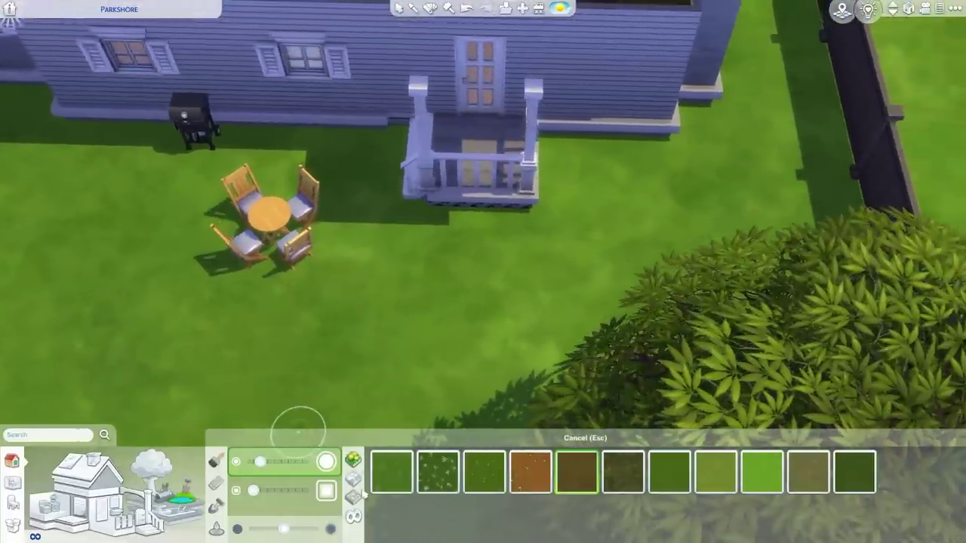
click(355, 480)
key(w)
key(d)
click(530, 472)
drag(526, 82, 531, 231)
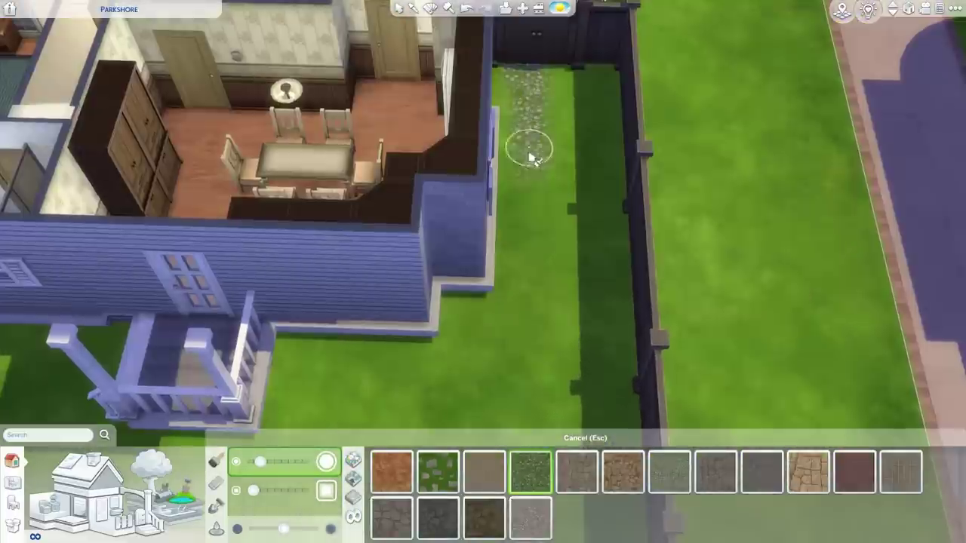
key(s)
mouse_move(538, 318)
mouse_down()
mouse_move(490, 376)
mouse_move(432, 353)
mouse_up()
key(a)
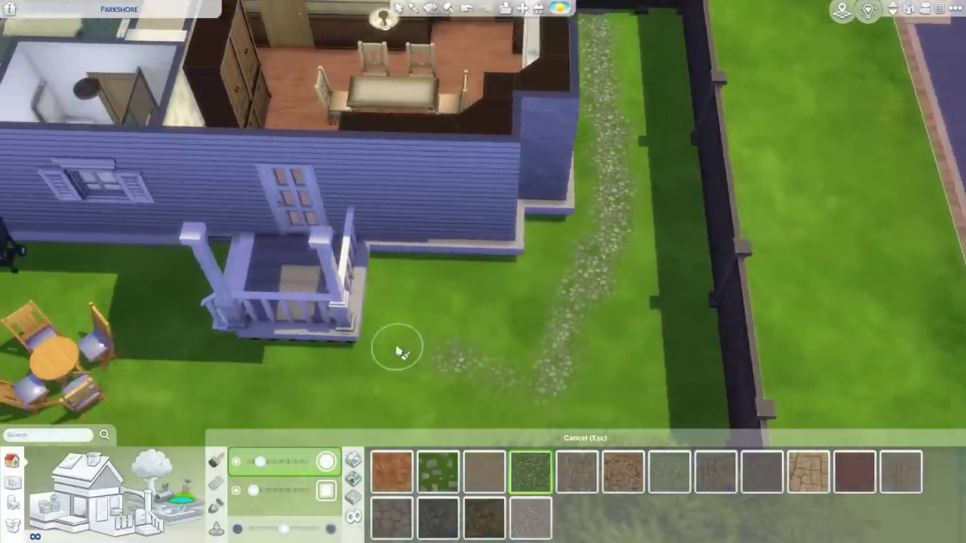
Paint a wide cobblestone patio with a larger brush around the grill, table and porch, joining it to the side path.
key(])
drag(527, 240, 497, 243)
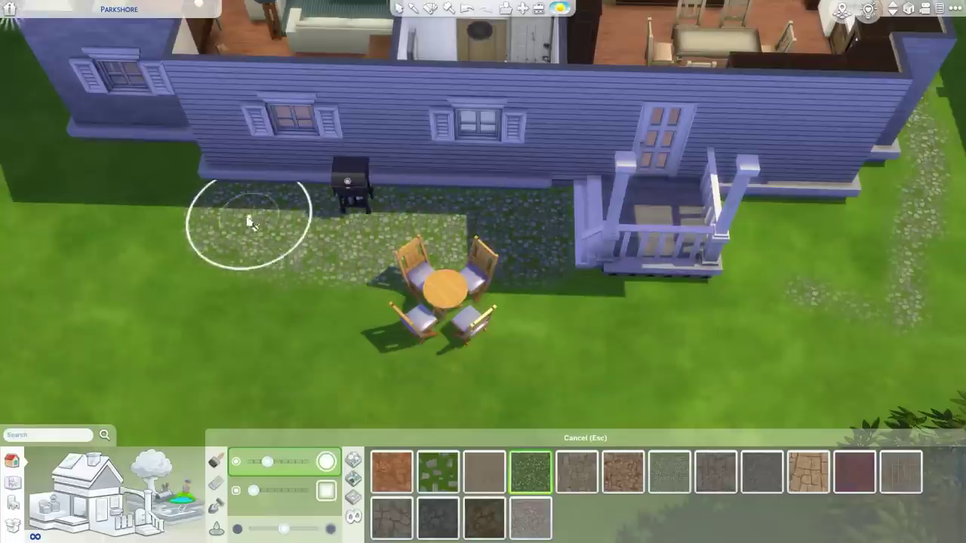
drag(252, 220, 317, 324)
key(d)
mouse_move(520, 309)
mouse_down()
mouse_move(640, 332)
mouse_move(725, 317)
mouse_up()
key(d)
drag(268, 461, 260, 461)
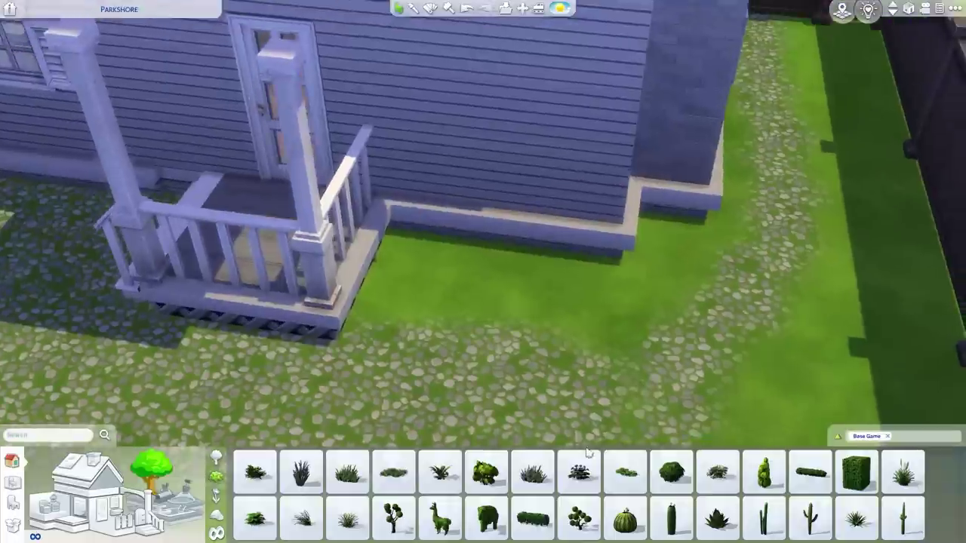
Plant a cluster of three hydrangea bushes in blue, pink and white against the wall beside the back porch.
click(579, 472)
click(426, 298)
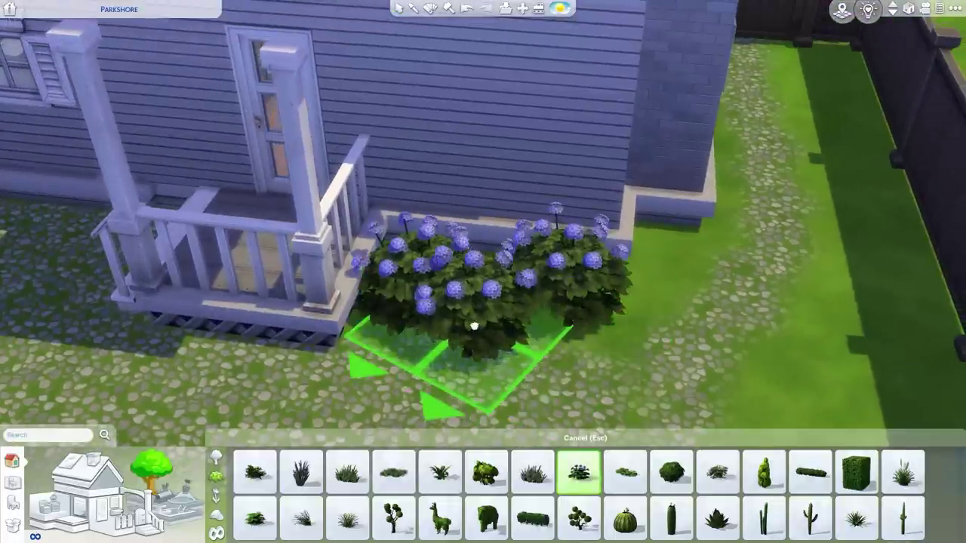
click(499, 336)
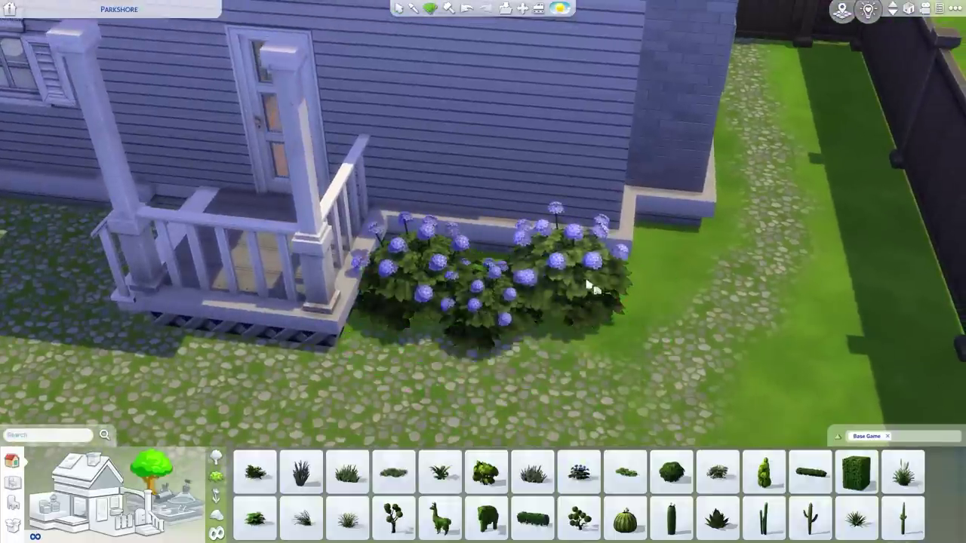
drag(564, 285, 527, 282)
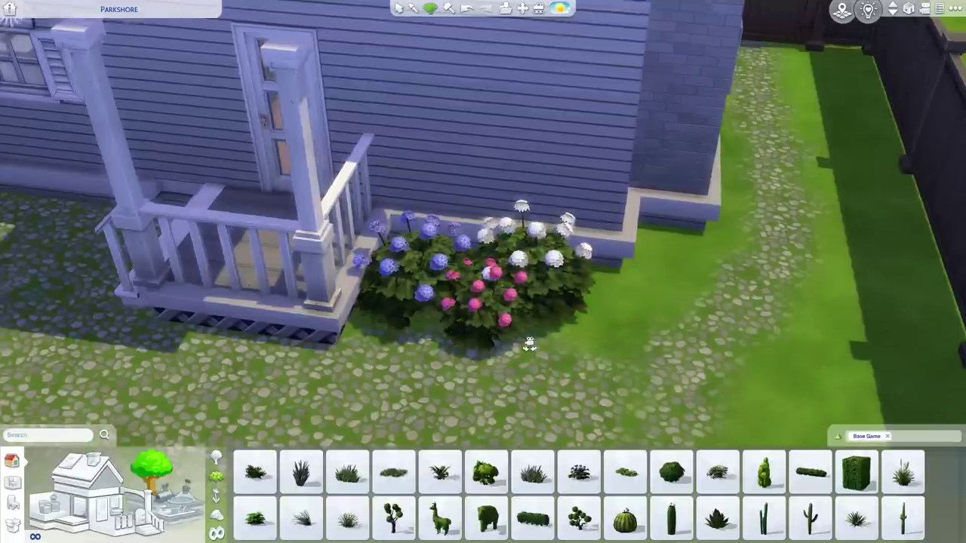
Plant a tall conical evergreen shrub near the fence in the narrow side yard beside the house.
scroll(529, 344, down, 4)
click(764, 473)
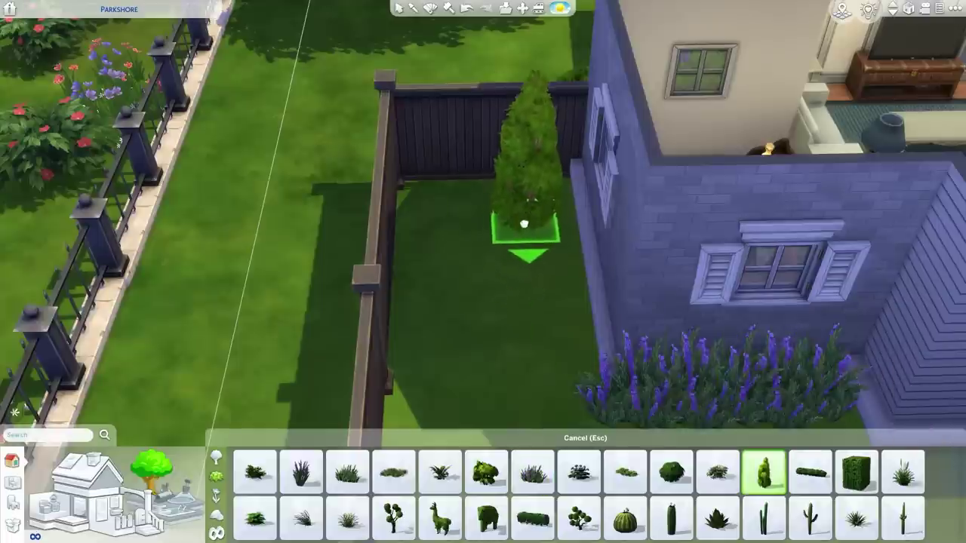
shift+click(545, 202)
Cover the ground of the fenced side yard with overlapping clumps of low grass up to the house corner.
scroll(437, 415, up, 3)
click(393, 473)
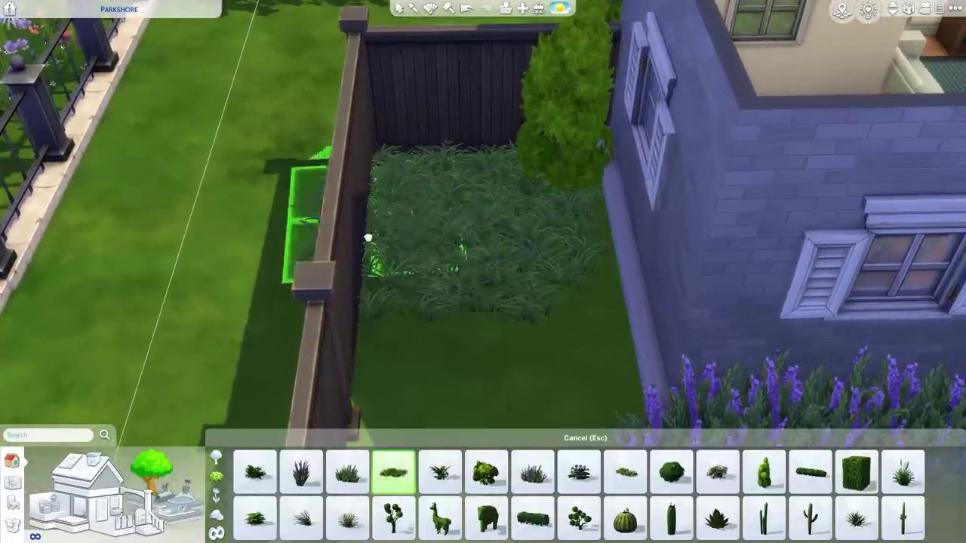
key(s)
shift+click(530, 207)
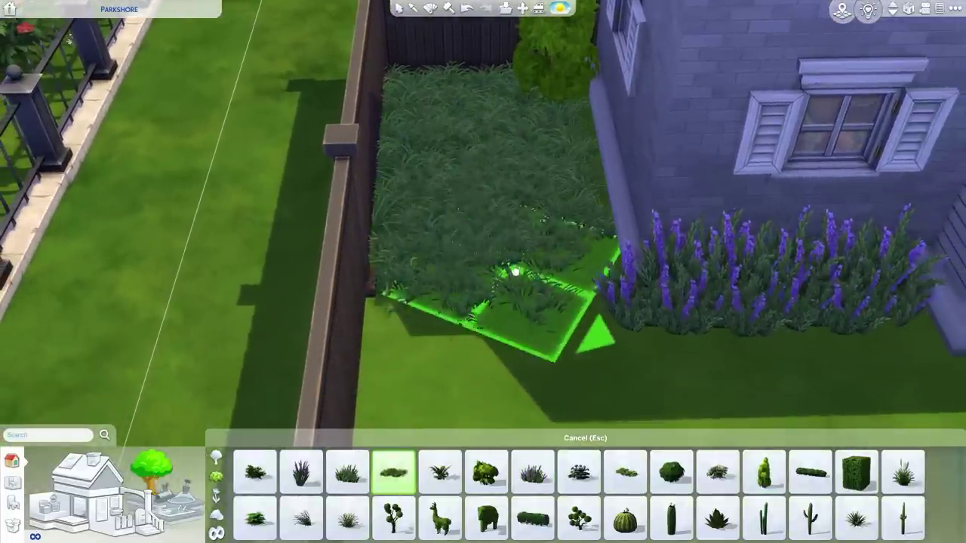
click(571, 299)
Plant a large leafy bush in the back corner of the side yard beside the tall evergreen shrub.
key(w)
click(485, 473)
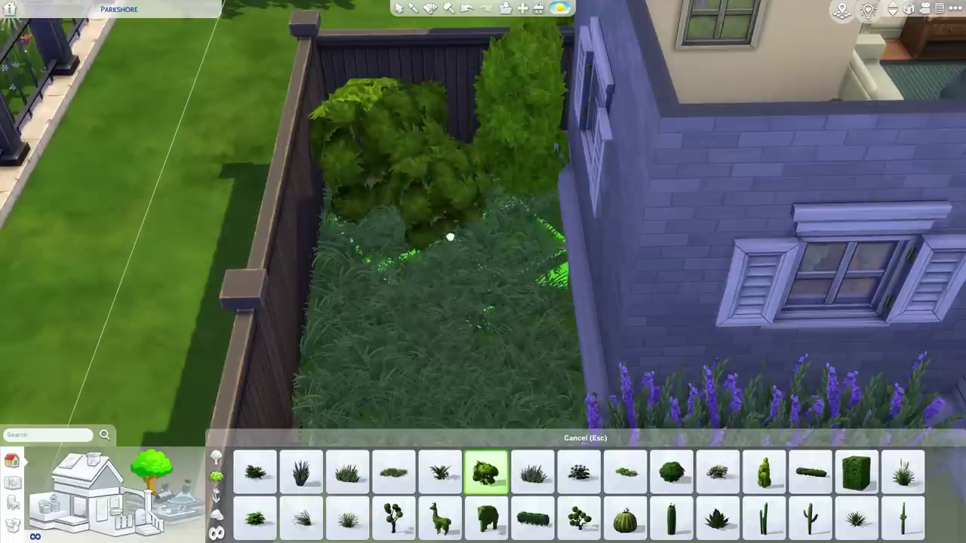
scroll(449, 239, down, 5)
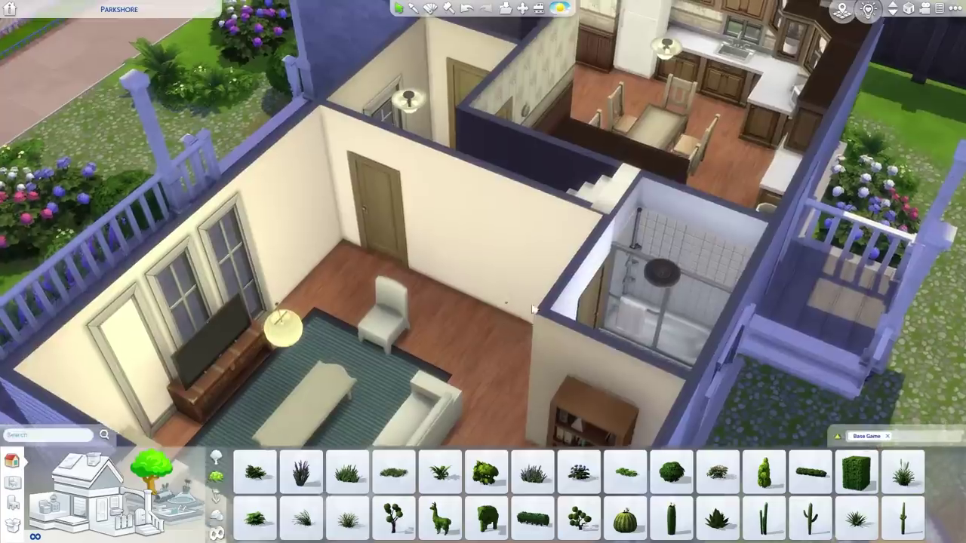
Try pale green wallpaper with teal trim on the living room walls.
key(d)
key(s)
key(a)
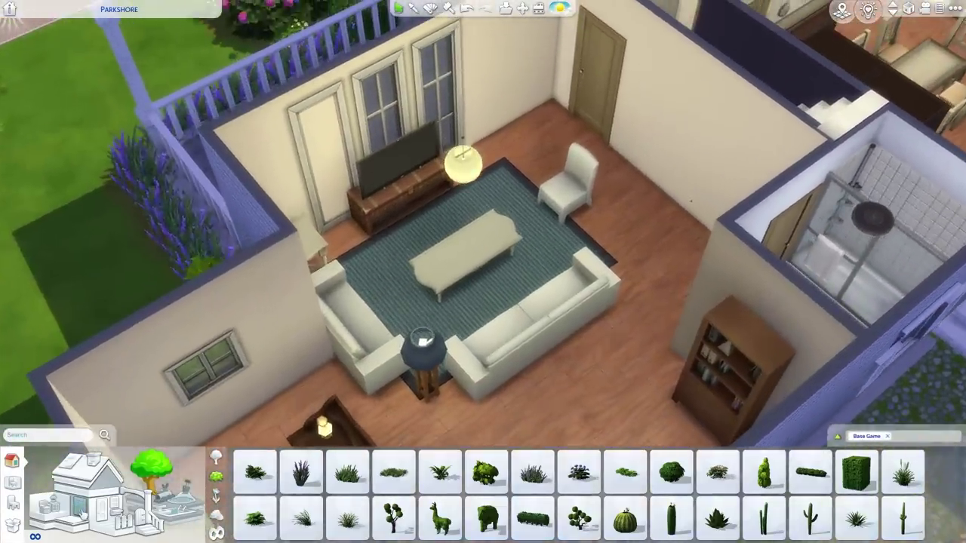
click(80, 504)
scroll(343, 221, up, 4)
scroll(341, 220, down, 2)
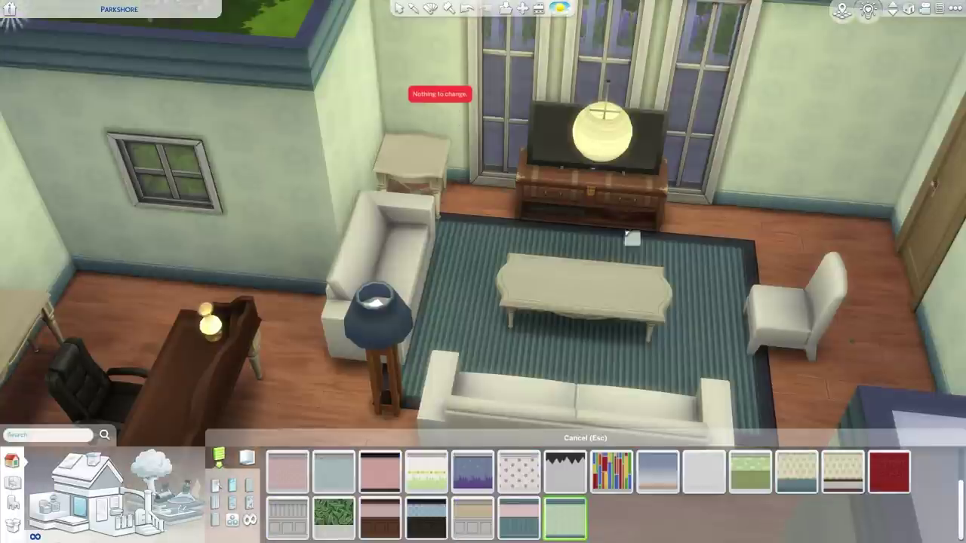
drag(874, 188, 657, 290)
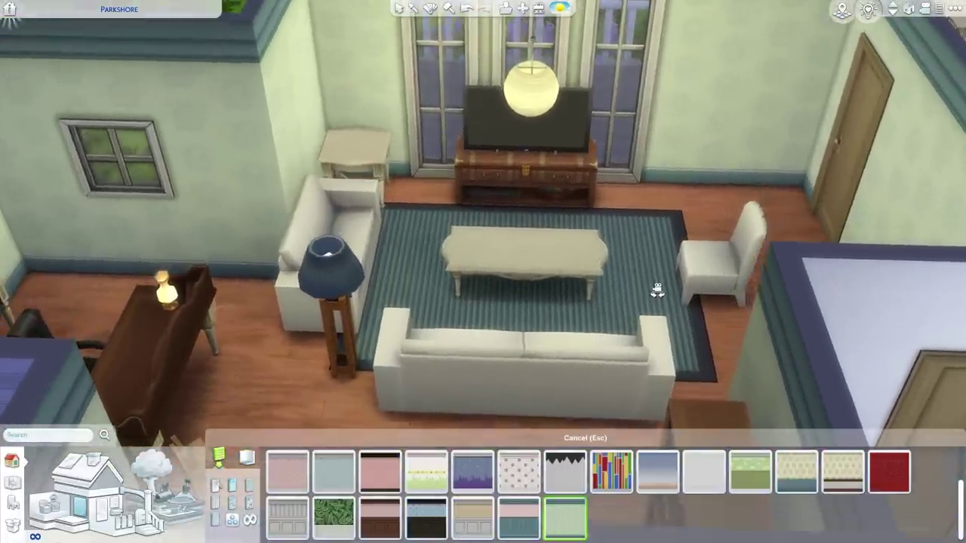
Paper the living room with floral striped wallpaper in the swatch with a grey-brown border and white wainscoting.
key(r)
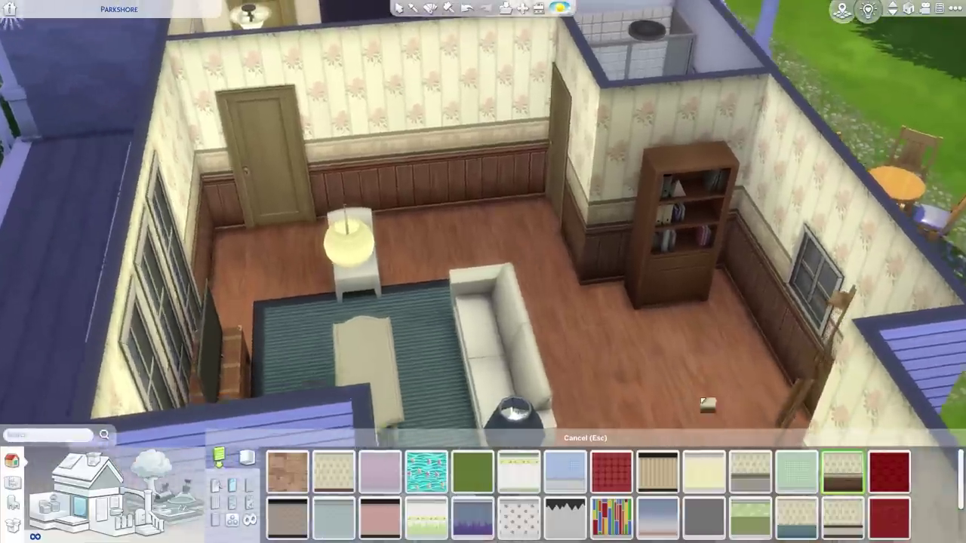
scroll(707, 405, up, 2)
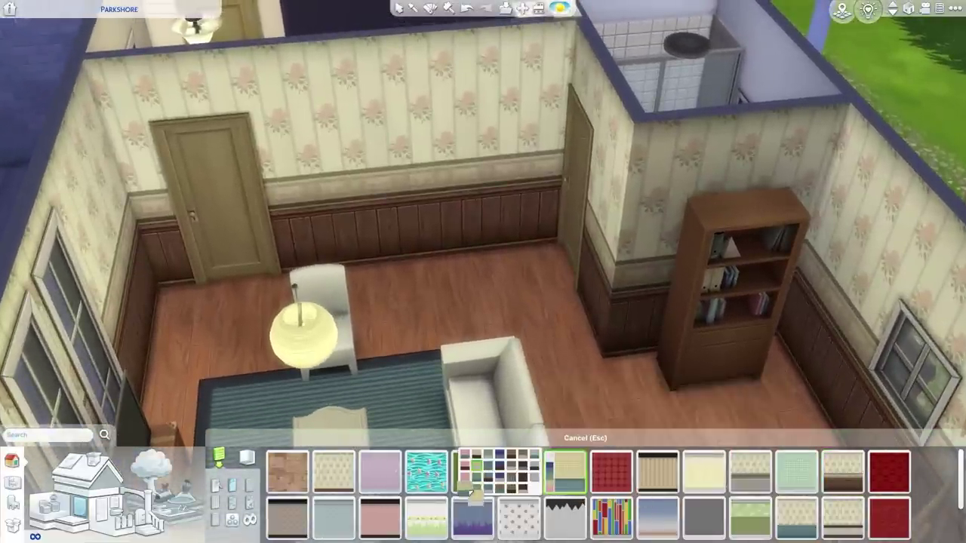
click(503, 476)
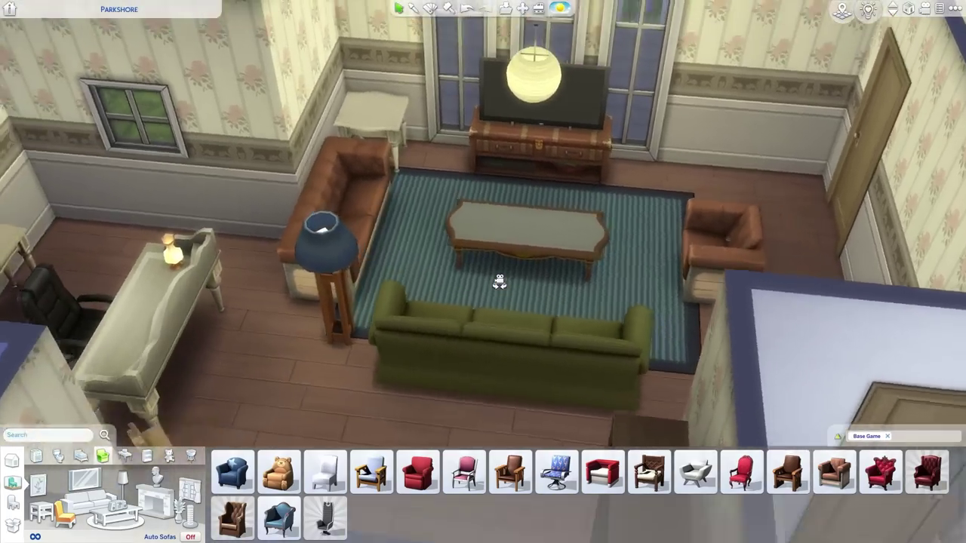
Place the Tabletop Potted Plant in the middle of the living room coffee table.
key(period)
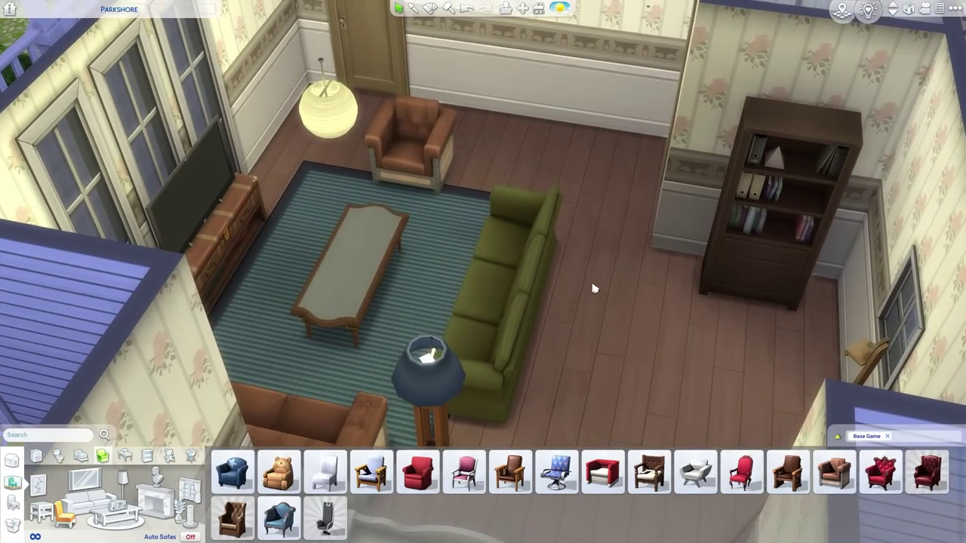
drag(587, 269, 380, 346)
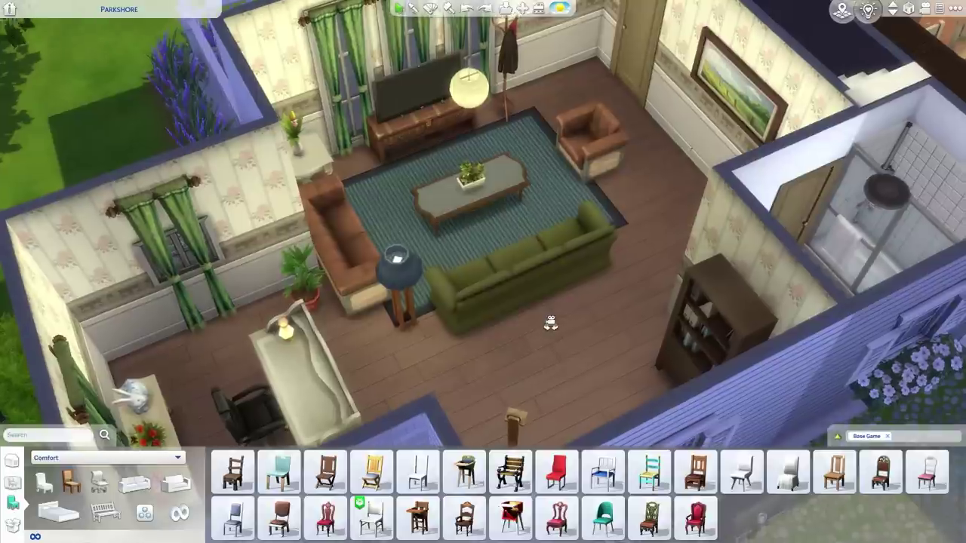
scroll(549, 322, up, 3)
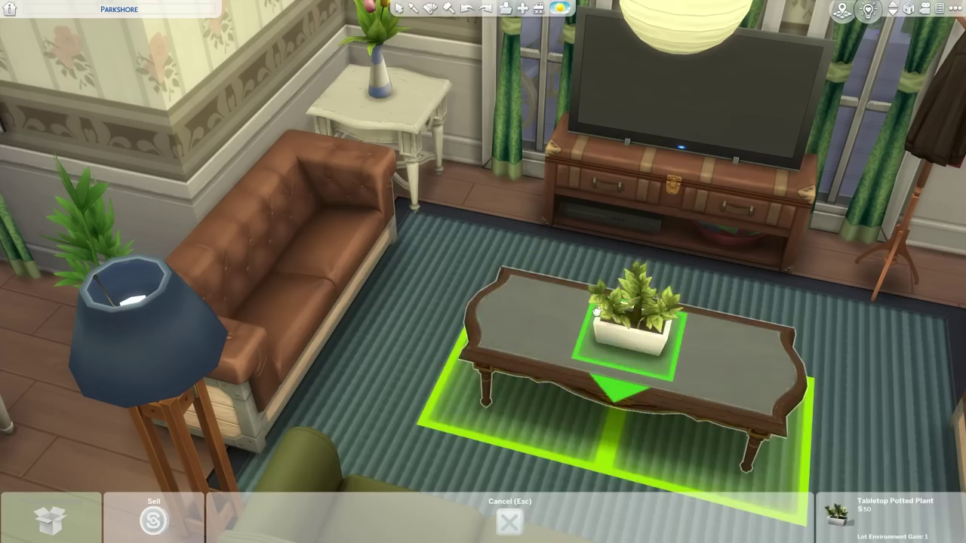
click(641, 298)
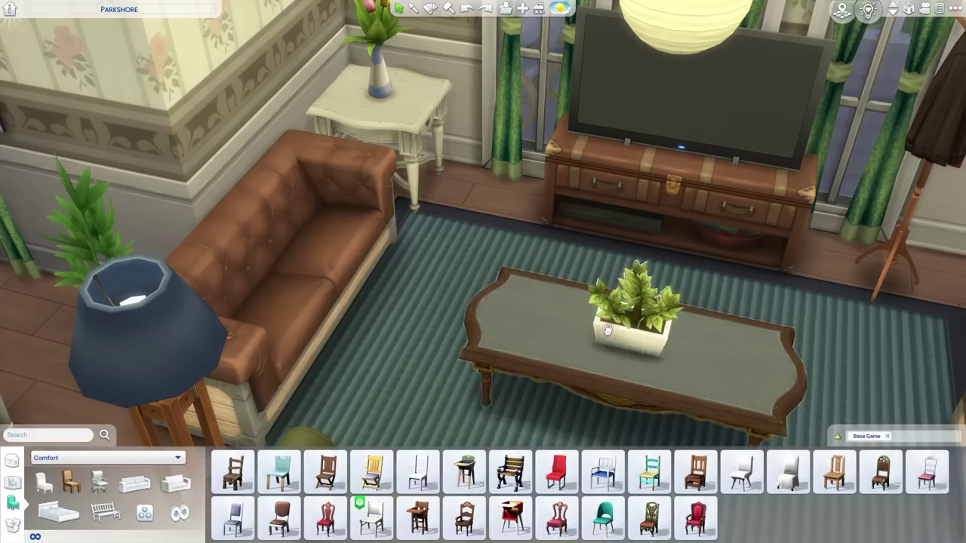
scroll(445, 276, up, 2)
drag(445, 277, 322, 299)
click(614, 193)
click(614, 195)
scroll(319, 299, down, 3)
click(437, 264)
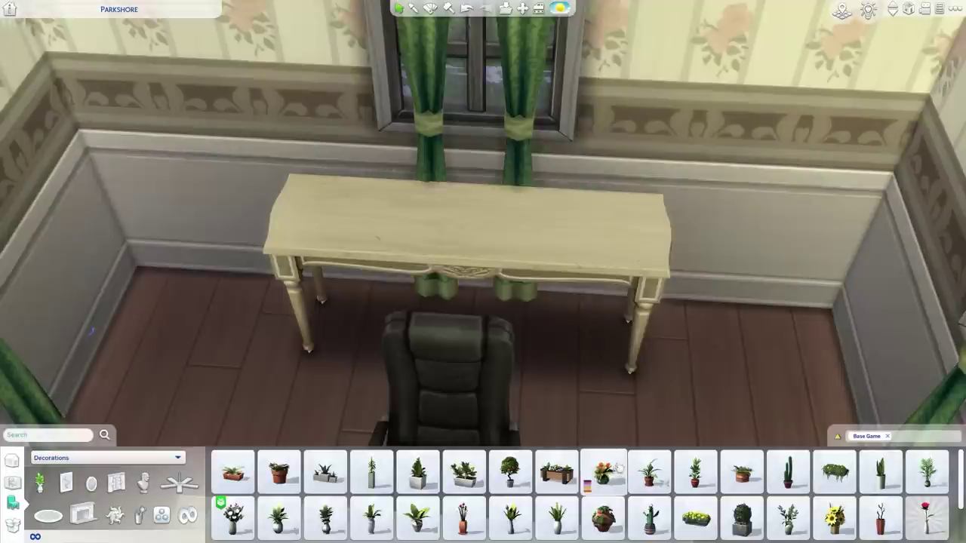
Decorate the cream table under the window with a red-flowered potted plant at its centre and the Porkelain Pal figurine beside it.
click(613, 479)
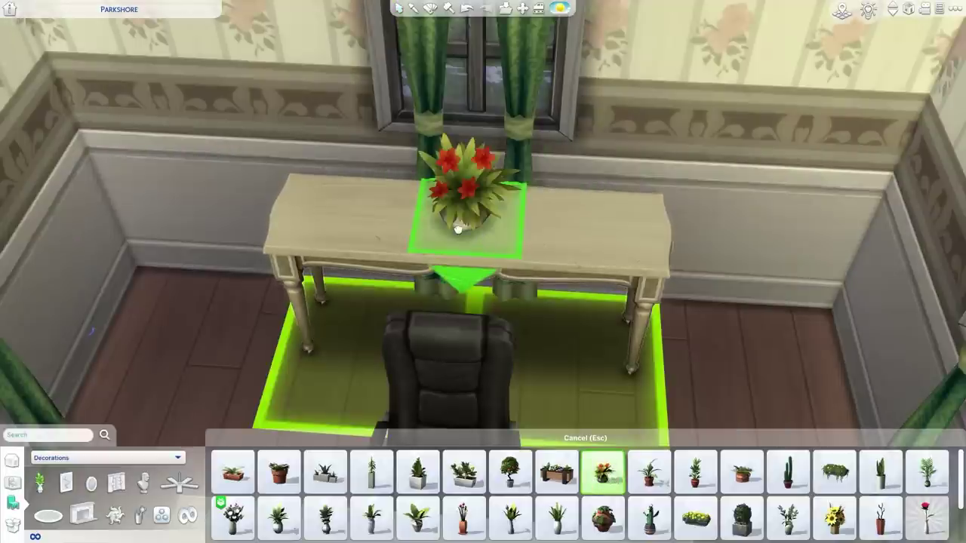
click(458, 229)
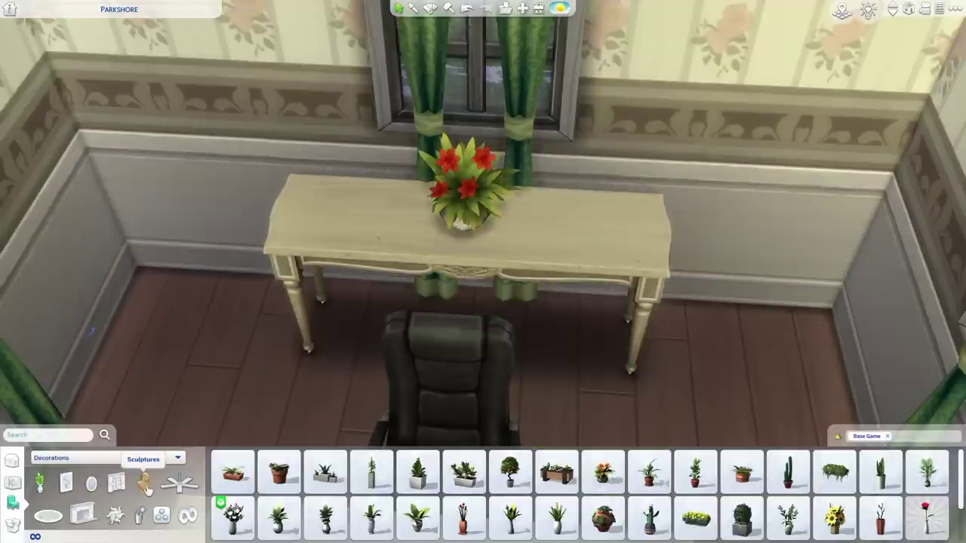
click(146, 490)
key(a)
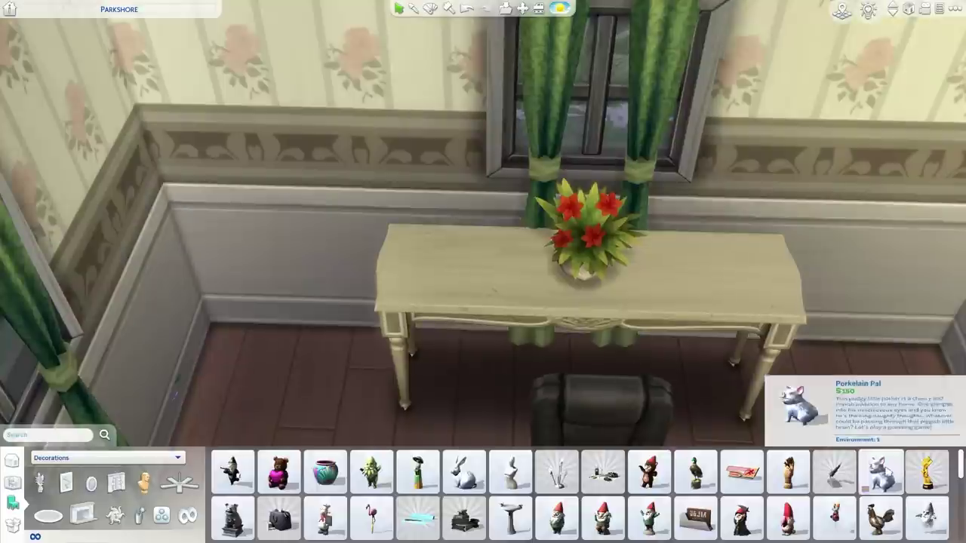
click(881, 471)
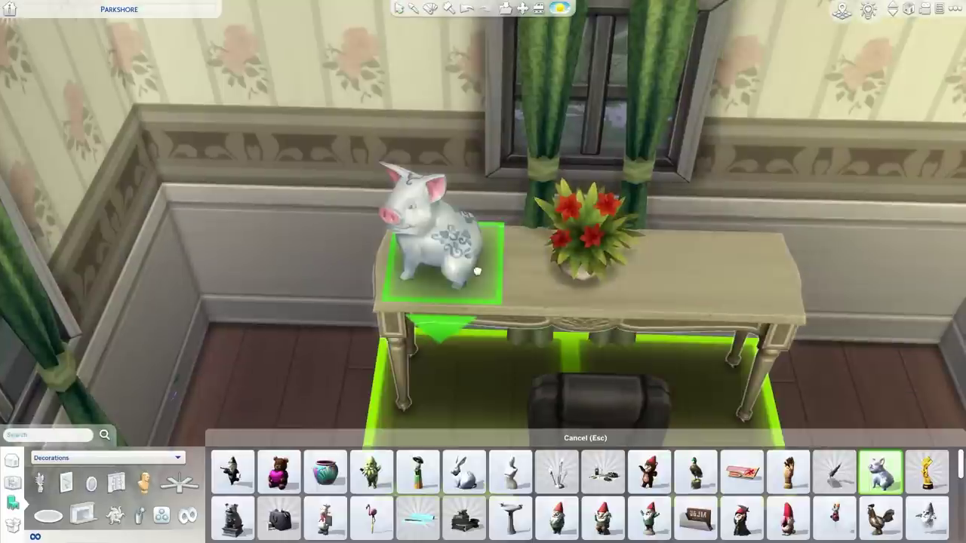
click(460, 272)
Choose the Garden Friend ceramic bunny sculpture as another decoration for the cream table.
scroll(462, 287, up, 2)
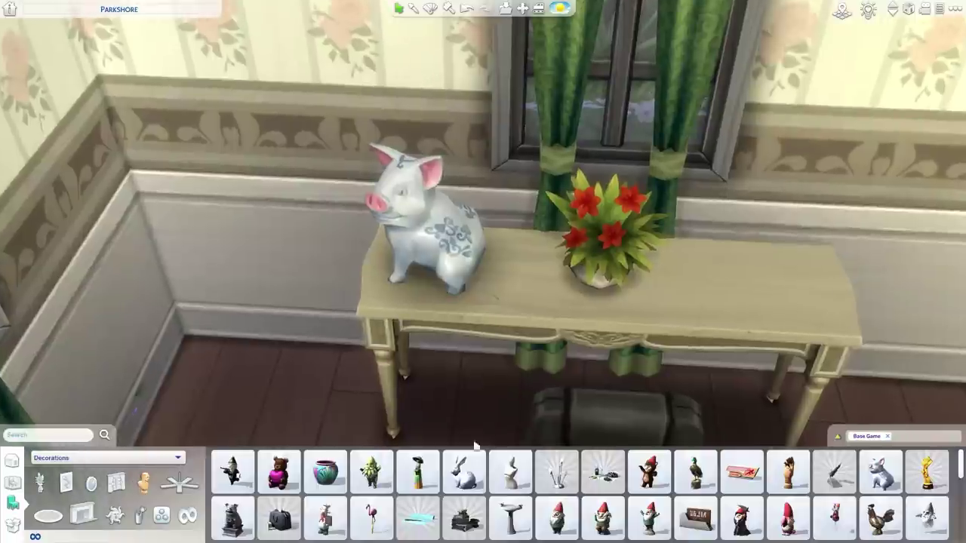
click(466, 471)
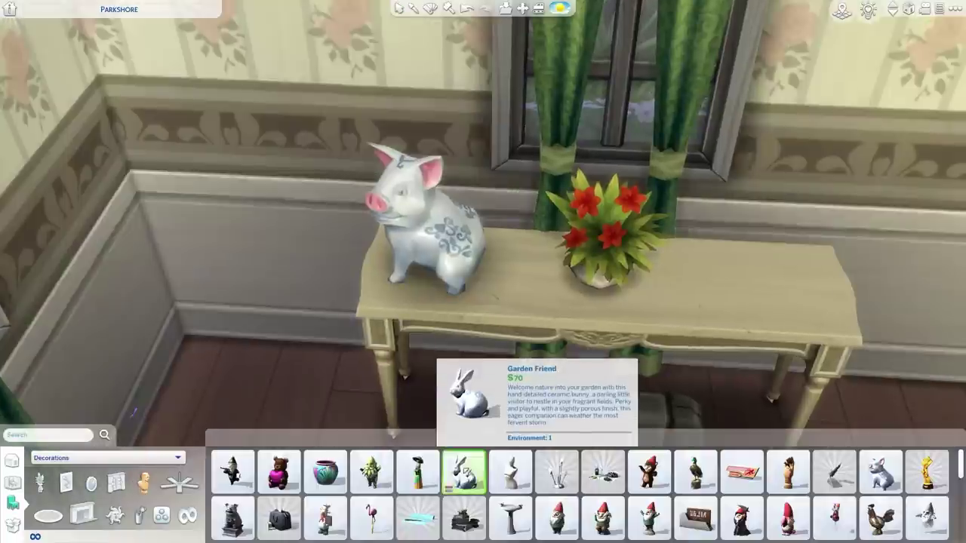
click(464, 471)
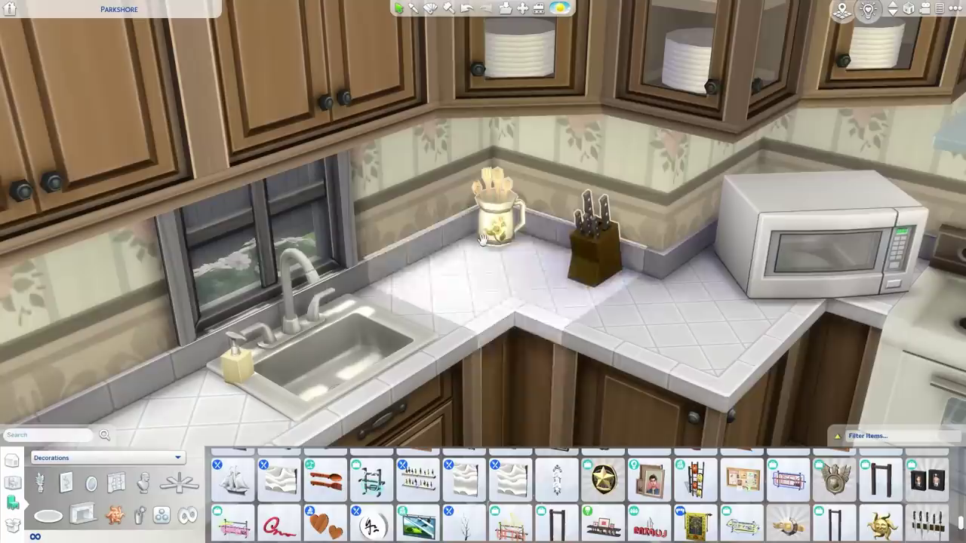
Reposition the utensil jug and the knife block on the corner kitchen counter between the sink and microwave.
click(502, 189)
click(496, 234)
click(592, 255)
click(590, 257)
click(454, 305)
Adjust the large landscape painting on the dining area wall between the two doors.
scroll(624, 301, down, 2)
scroll(578, 287, up, 2)
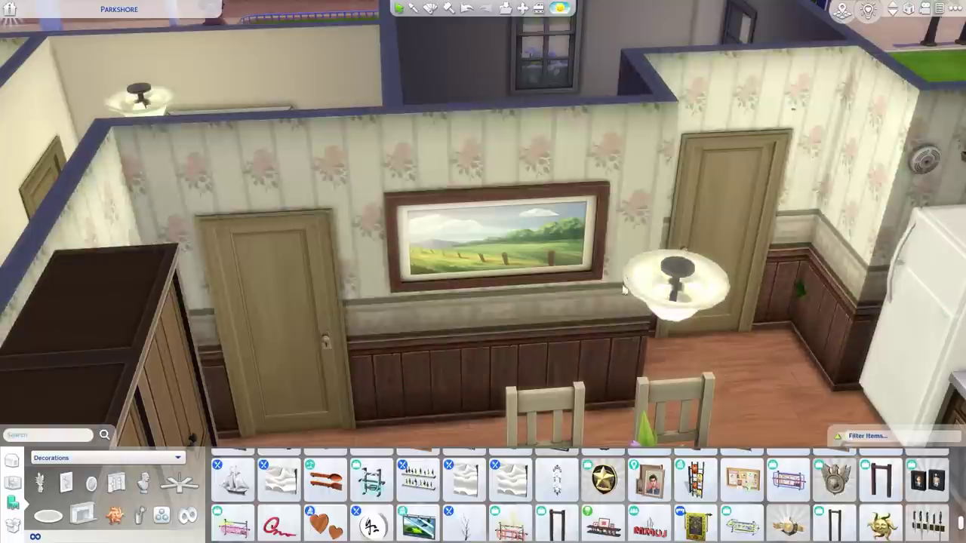
scroll(511, 317, up, 3)
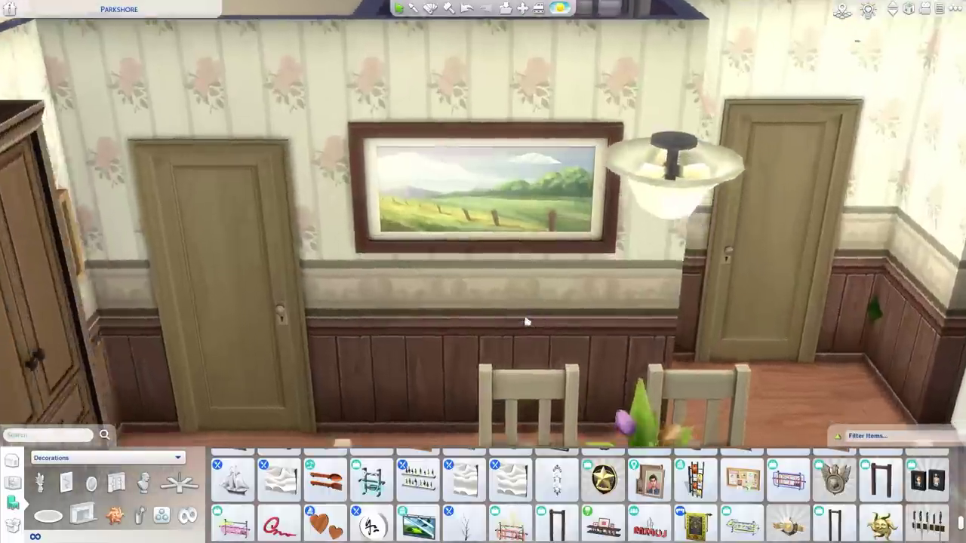
click(514, 181)
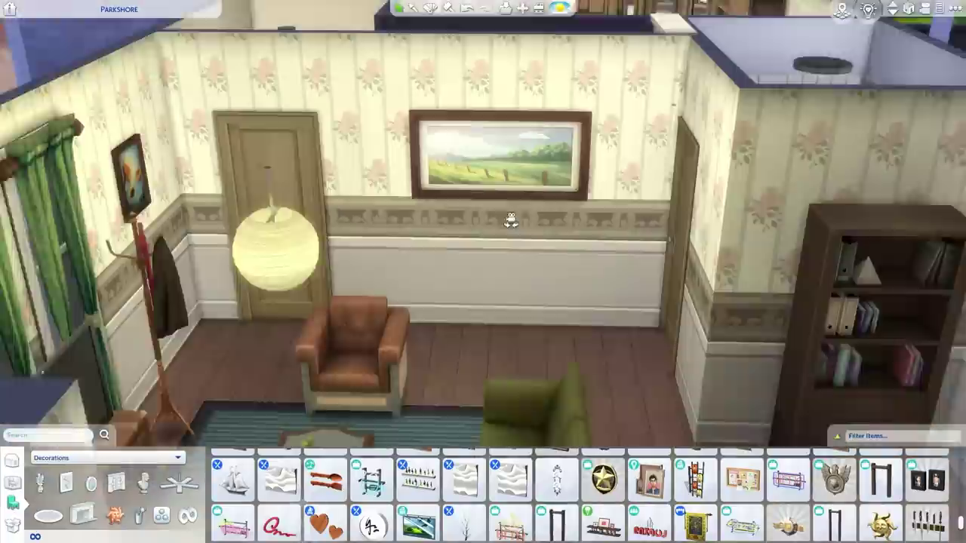
Reposition the Mega Art landscape painting on the living room wall between the doors behind the leather armchair.
scroll(513, 204, up, 3)
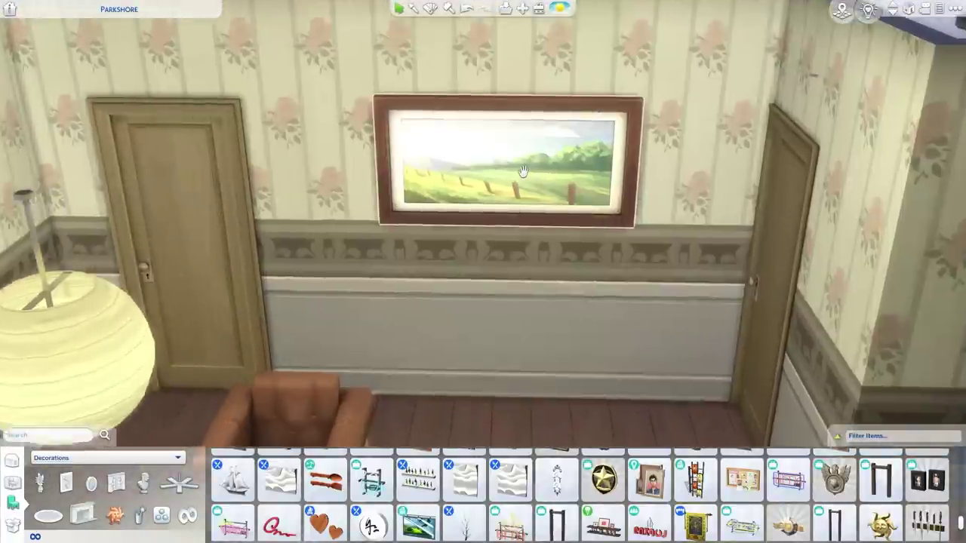
click(519, 173)
scroll(550, 172, down, 2)
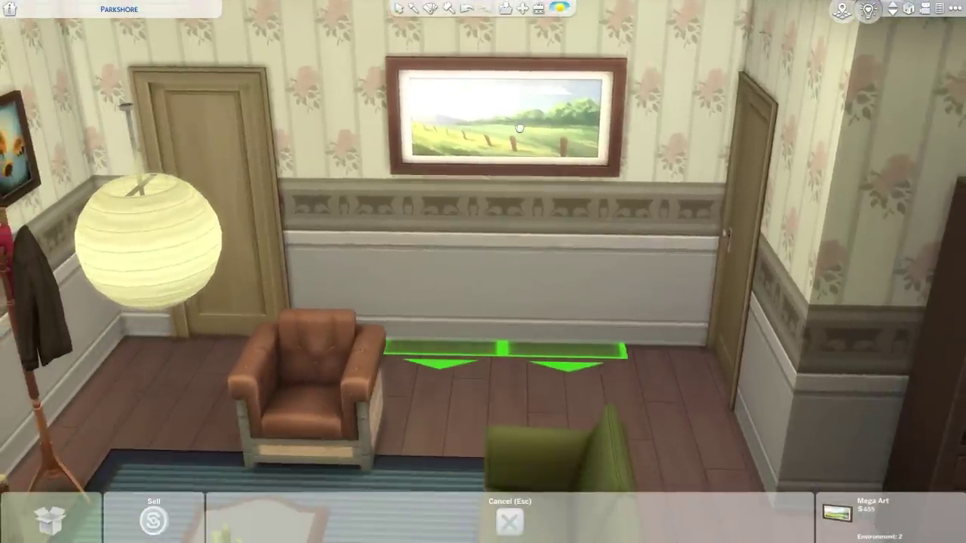
click(519, 125)
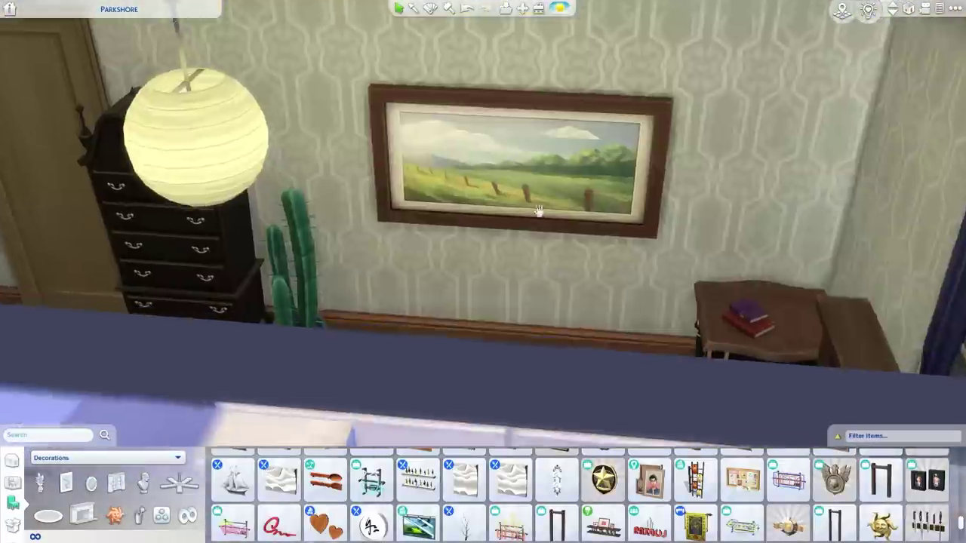
Reposition the Mega Art landscape painting on the bedroom wall between the cactus and the bedside table.
click(536, 189)
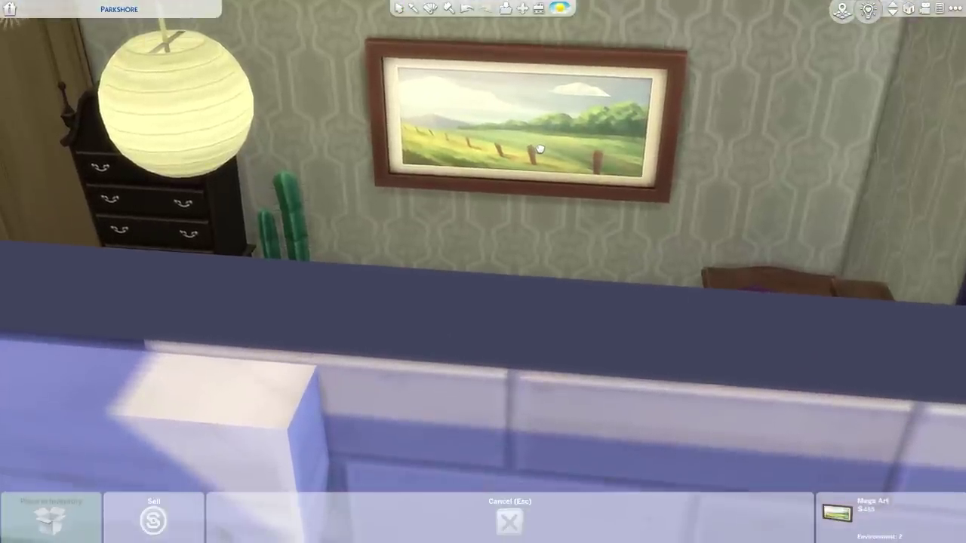
click(539, 149)
scroll(562, 249, down, 3)
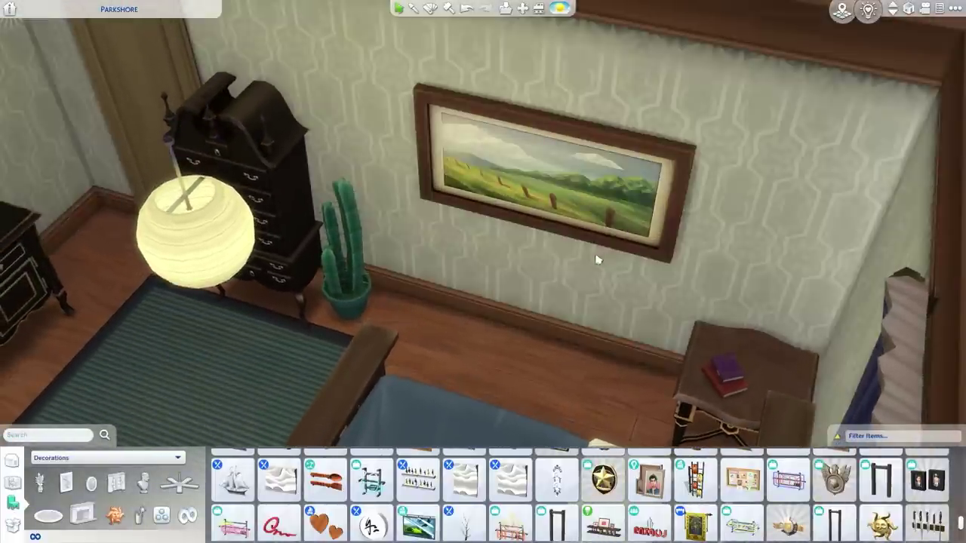
drag(589, 262, 551, 268)
Hang the RAW Cookware Collection above the counter beside the stove and choose the Curated Cork Board for the wall beside the pantry.
scroll(551, 267, down, 3)
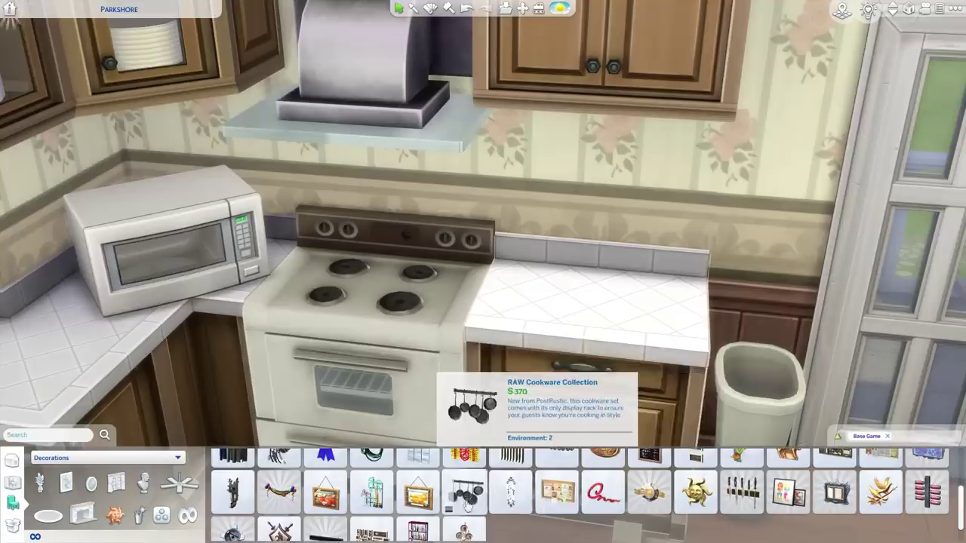
click(465, 494)
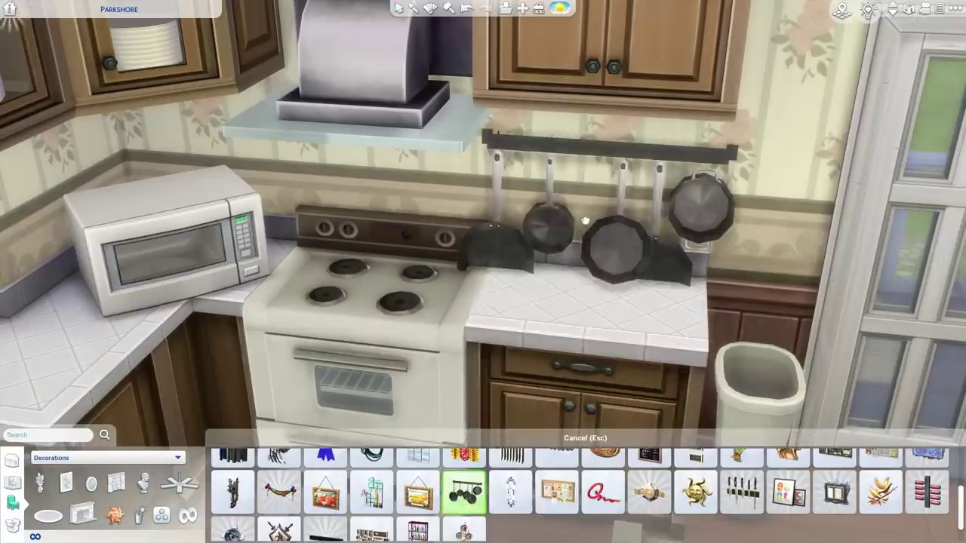
scroll(603, 194, up, 2)
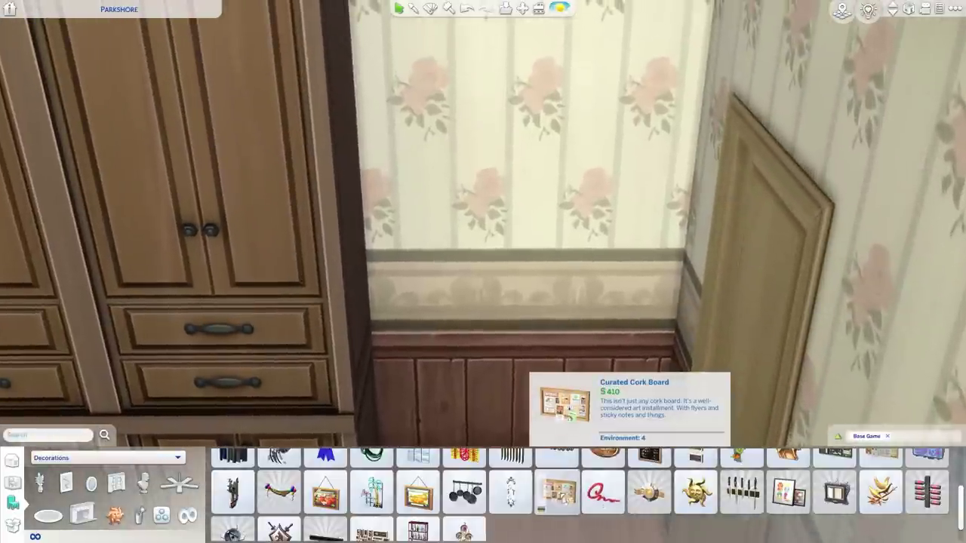
click(557, 491)
Raise the slender green curtains over the living room window between the bookcase and the easel.
scroll(505, 194, down, 2)
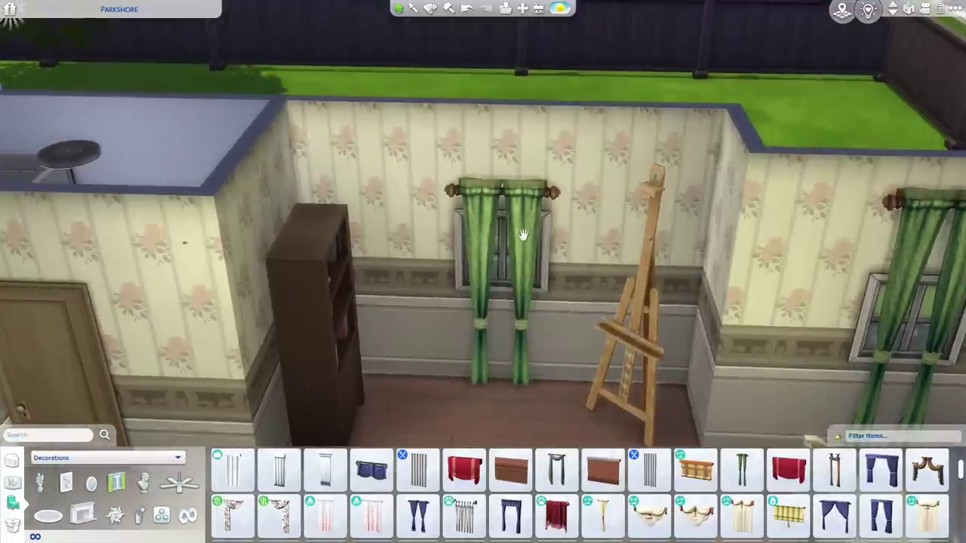
click(523, 234)
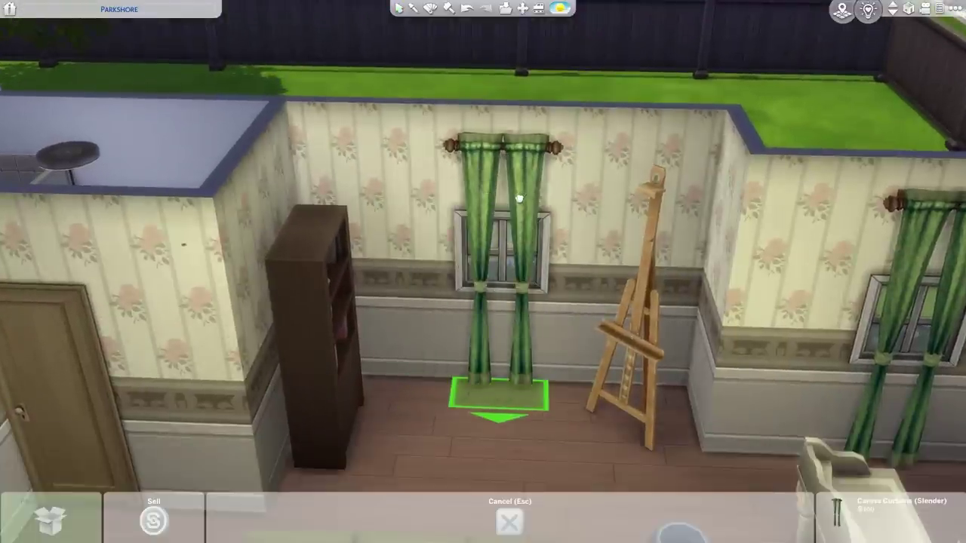
click(523, 198)
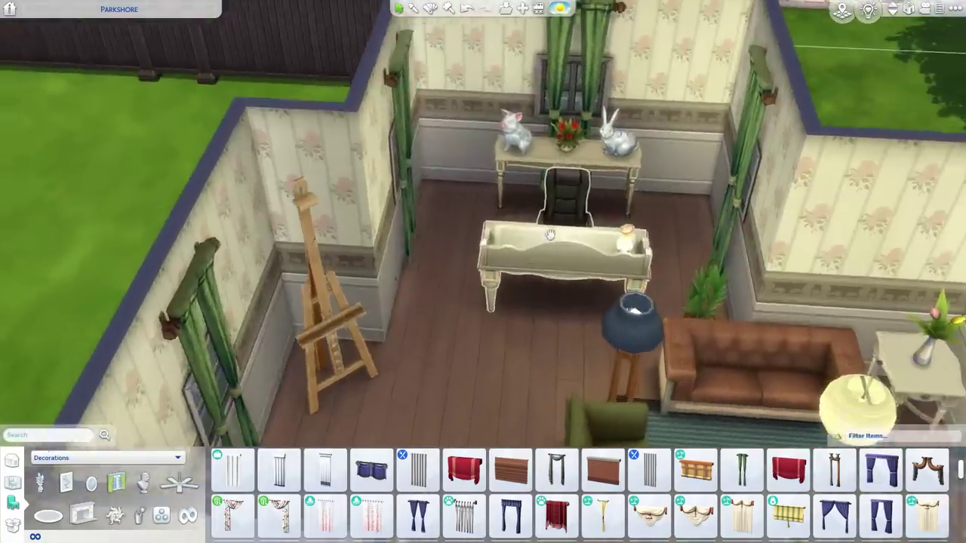
Inspect the window curtains in the living room and the upstairs bedrooms, and look over the upstairs hallway.
scroll(506, 265, down, 2)
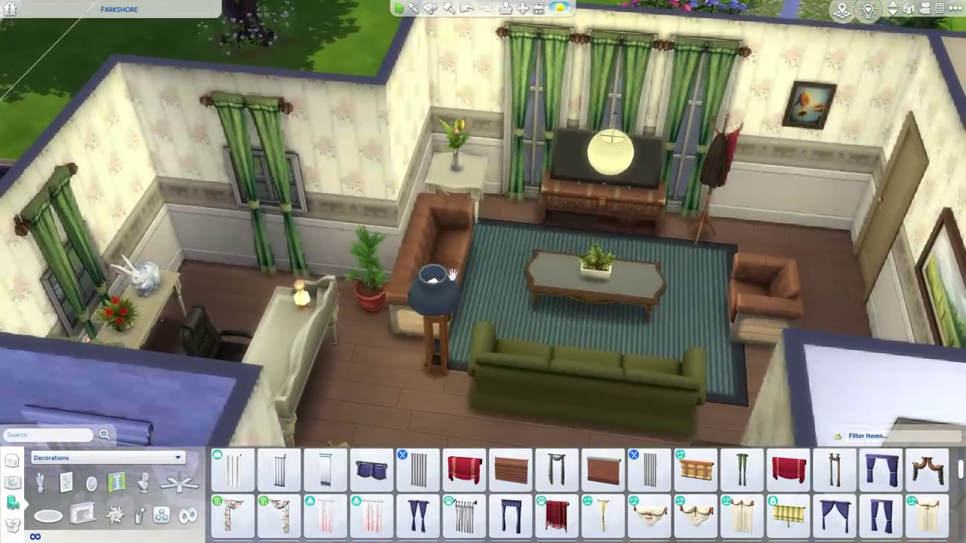
drag(562, 280, 528, 265)
drag(489, 295, 427, 240)
scroll(571, 258, down, 2)
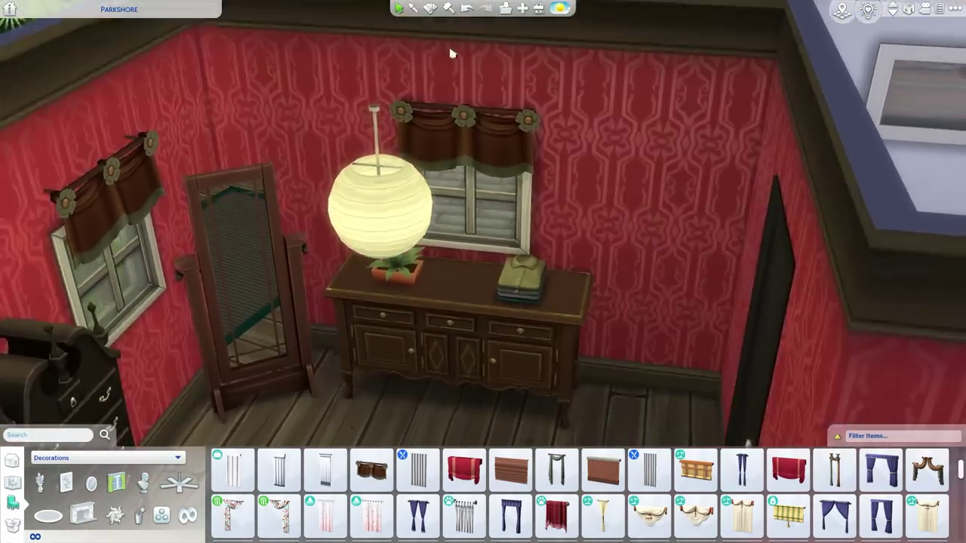
scroll(523, 152, down, 4)
scroll(523, 283, up, 3)
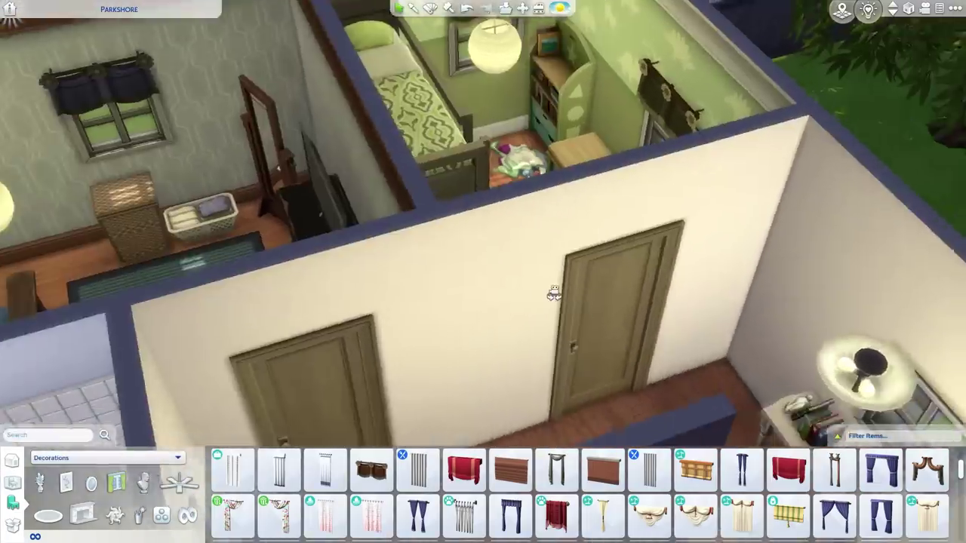
drag(554, 293, 554, 293)
drag(515, 290, 506, 309)
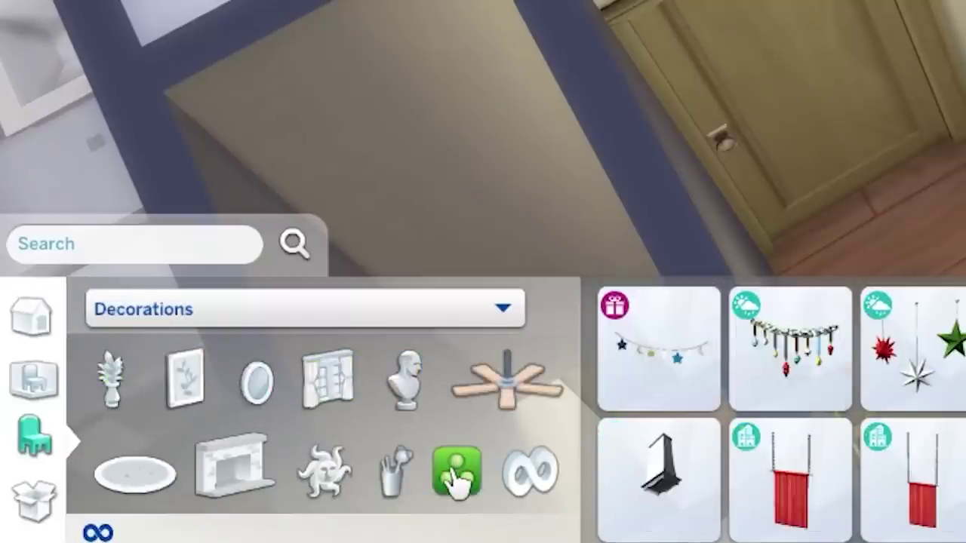
Browse the decoration categories for clutter items and filter the catalogue to Base Game.
click(395, 475)
click(321, 477)
click(232, 474)
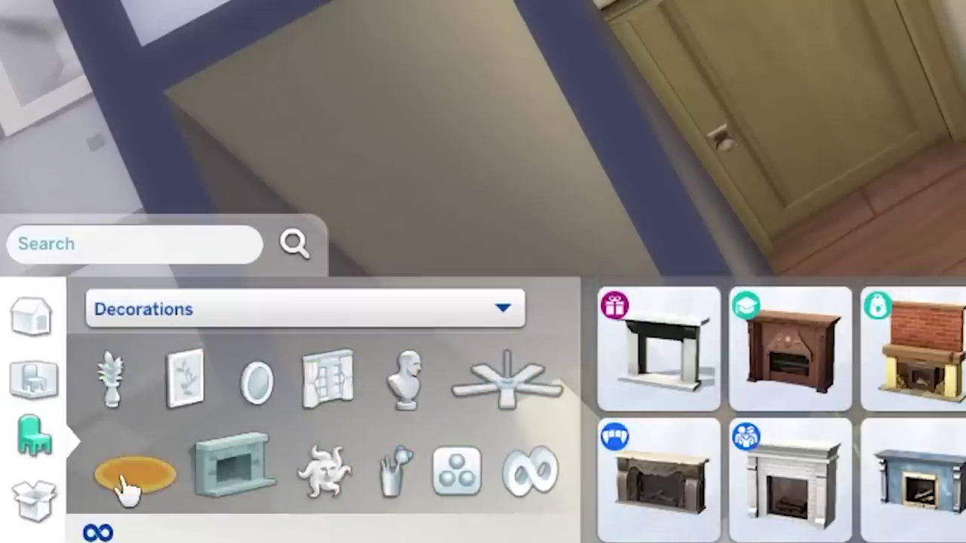
click(127, 479)
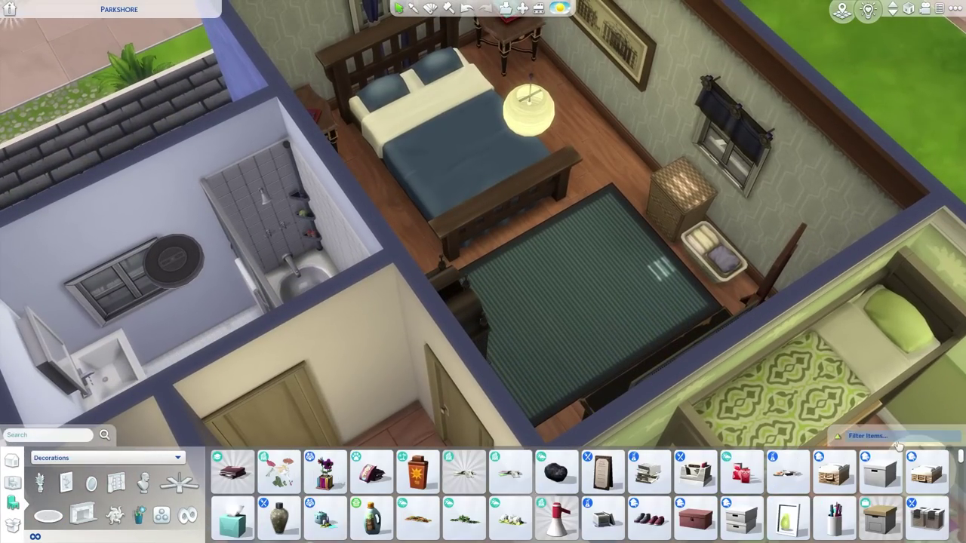
click(900, 442)
click(915, 385)
click(950, 411)
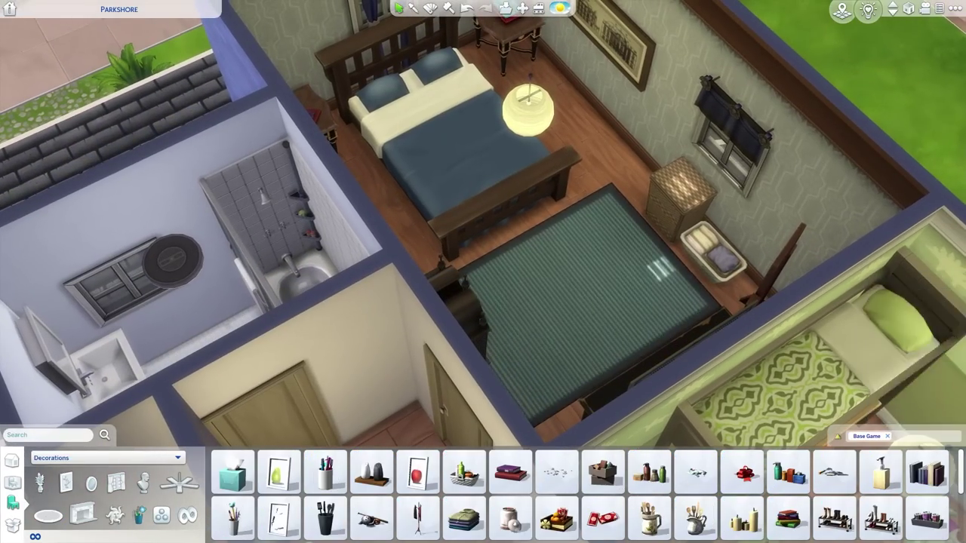
Adjust the position of the wheeled flower cart on the front porch, near the corner railing and the tall windows.
key(s)
key(d)
key(a)
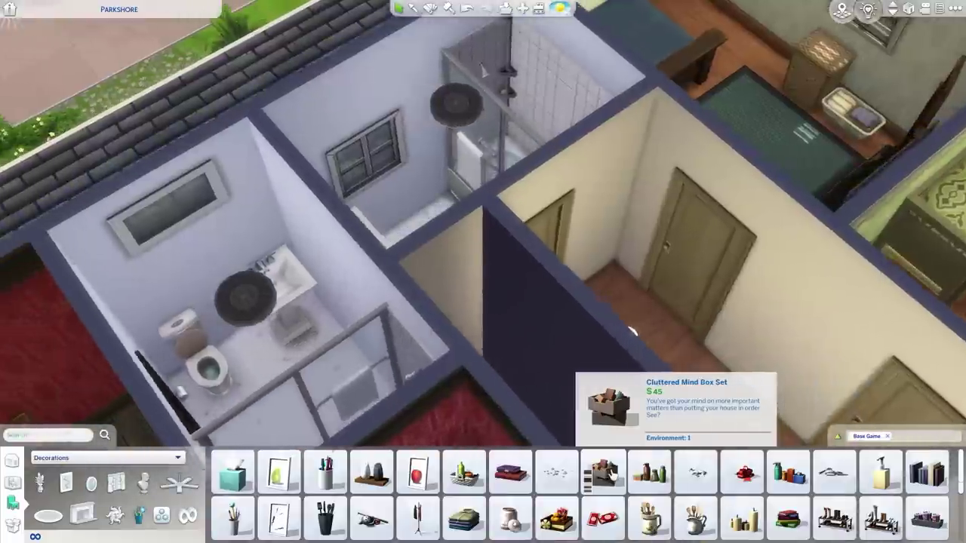
key(s)
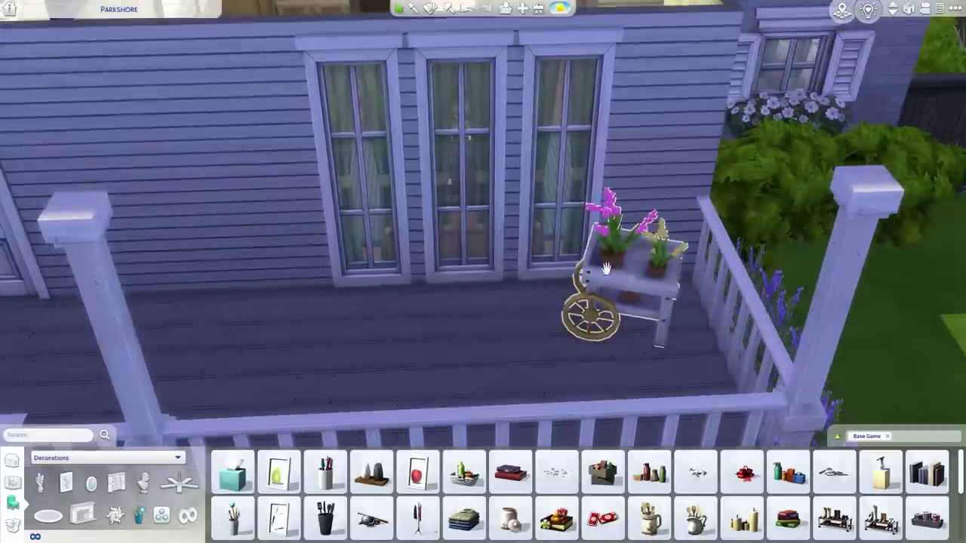
click(606, 276)
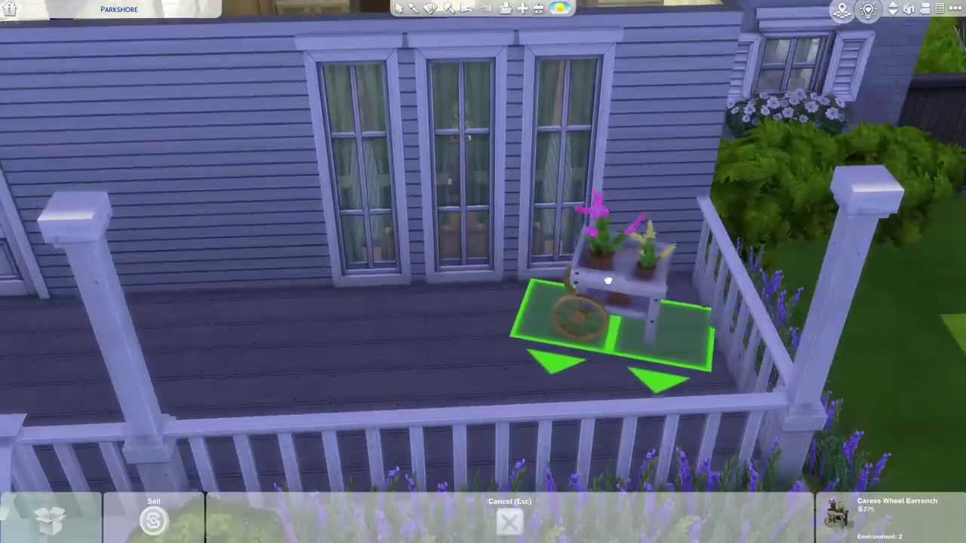
click(615, 276)
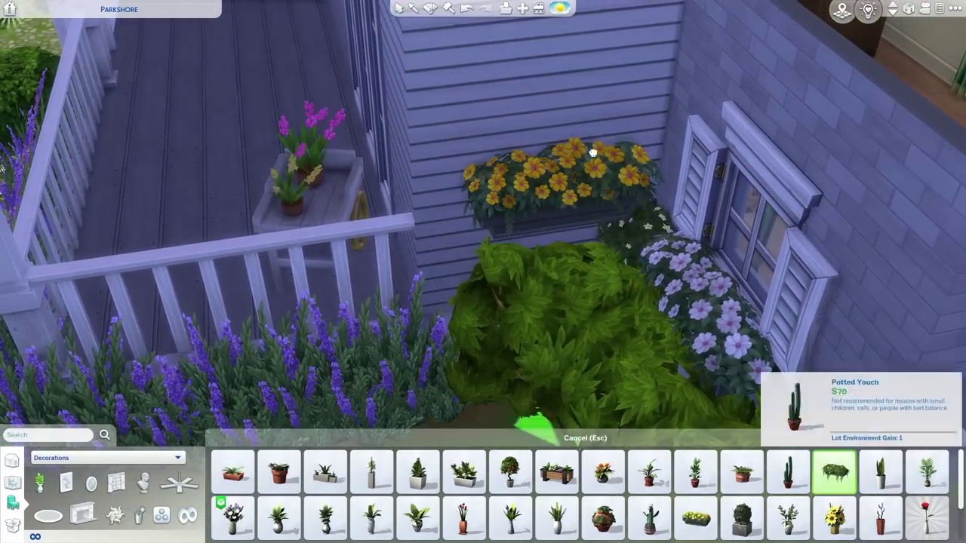
Examine the side yard, the upstairs rooms and the living room for spots that still need decoration.
drag(659, 318, 608, 245)
scroll(582, 213, down, 4)
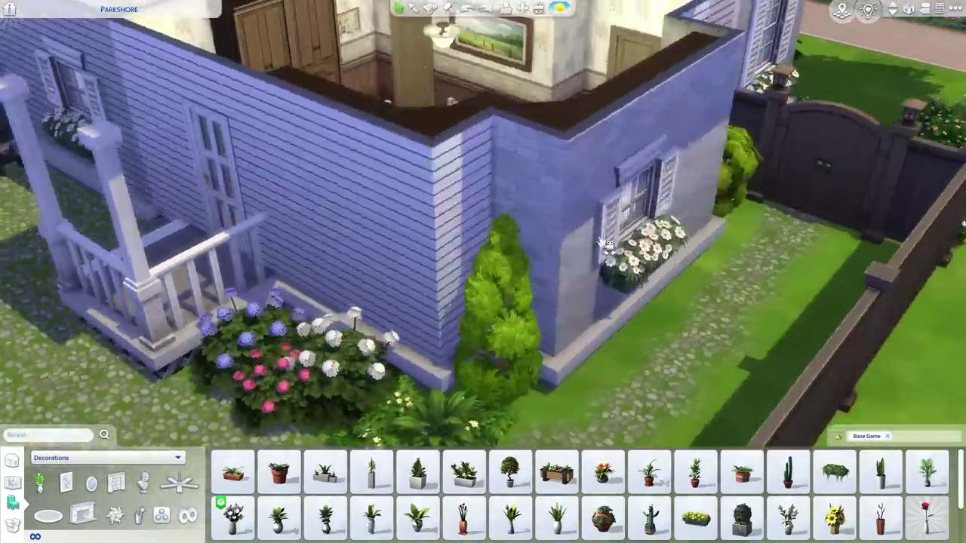
key(e)
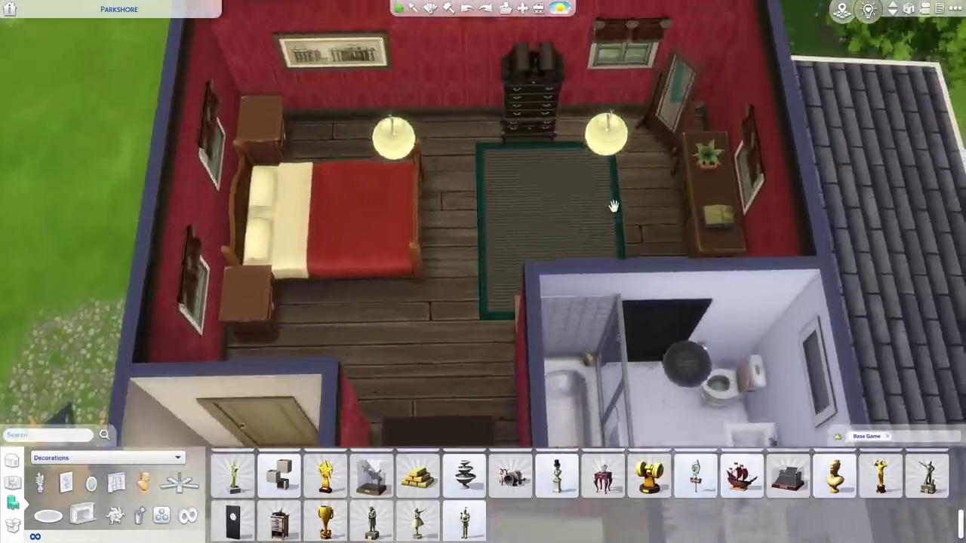
key(e)
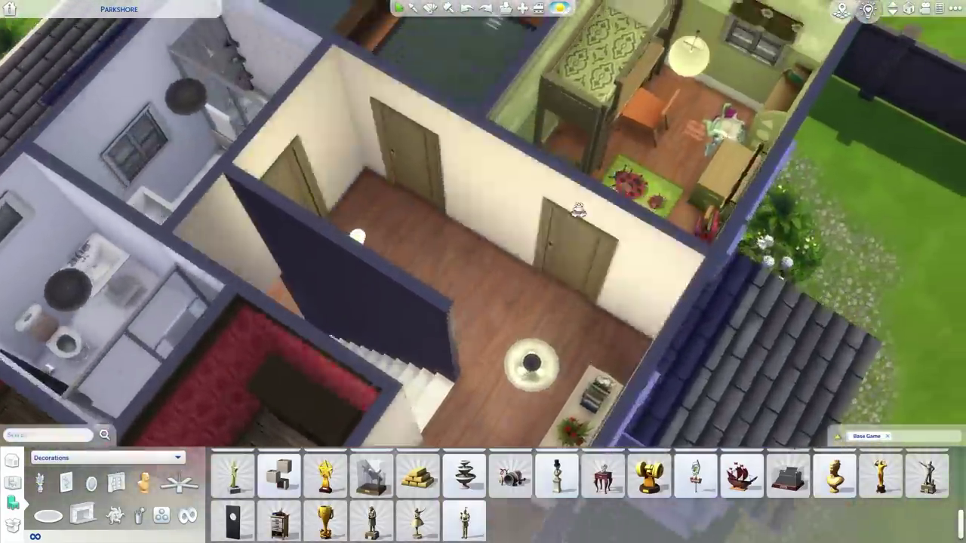
mouse_move(577, 211)
mouse_down()
mouse_move(624, 218)
mouse_move(606, 154)
mouse_move(593, 155)
mouse_move(565, 223)
mouse_up()
key(Page_Down)
drag(655, 189, 631, 294)
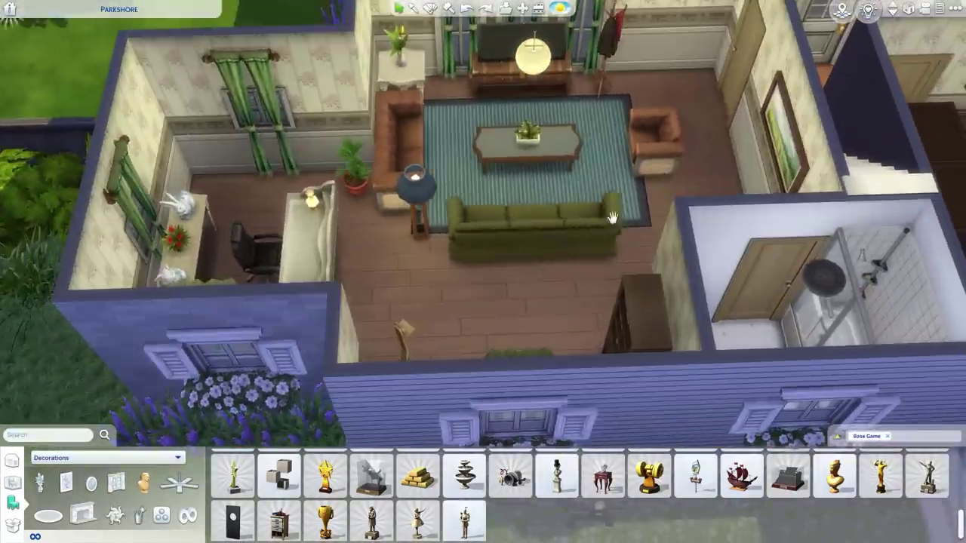
mouse_move(613, 218)
mouse_down()
mouse_move(580, 246)
mouse_move(411, 276)
mouse_move(483, 273)
mouse_move(490, 259)
mouse_move(585, 270)
mouse_up()
scroll(411, 271, up, 2)
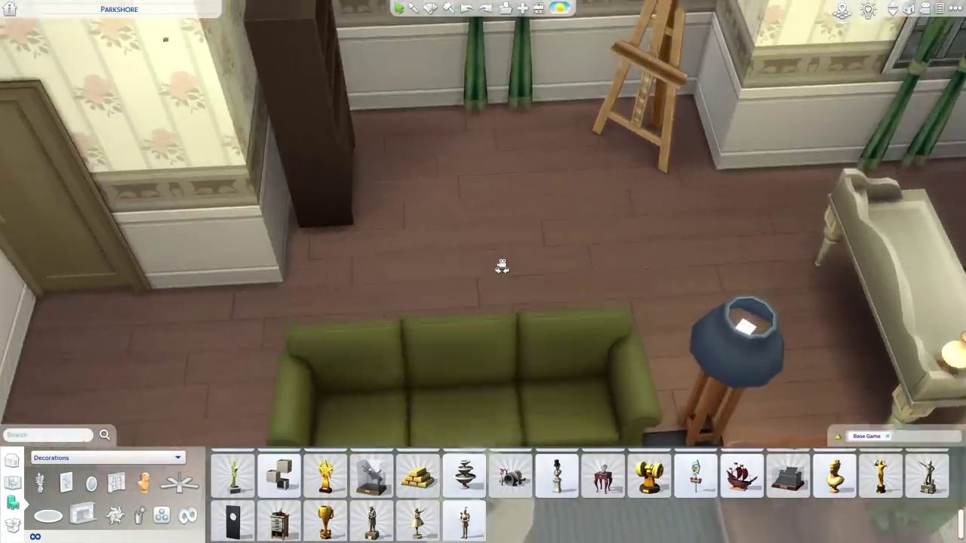
scroll(500, 261, down, 4)
Try a small floral rug on the living room floor between the bookcase and the easel.
click(48, 516)
drag(483, 287, 520, 291)
scroll(725, 372, up, 2)
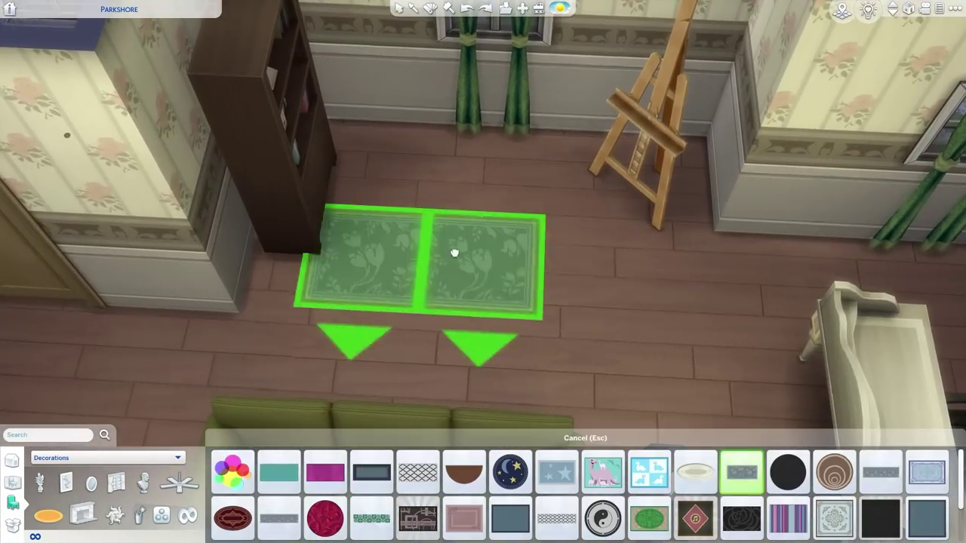
drag(516, 236, 509, 215)
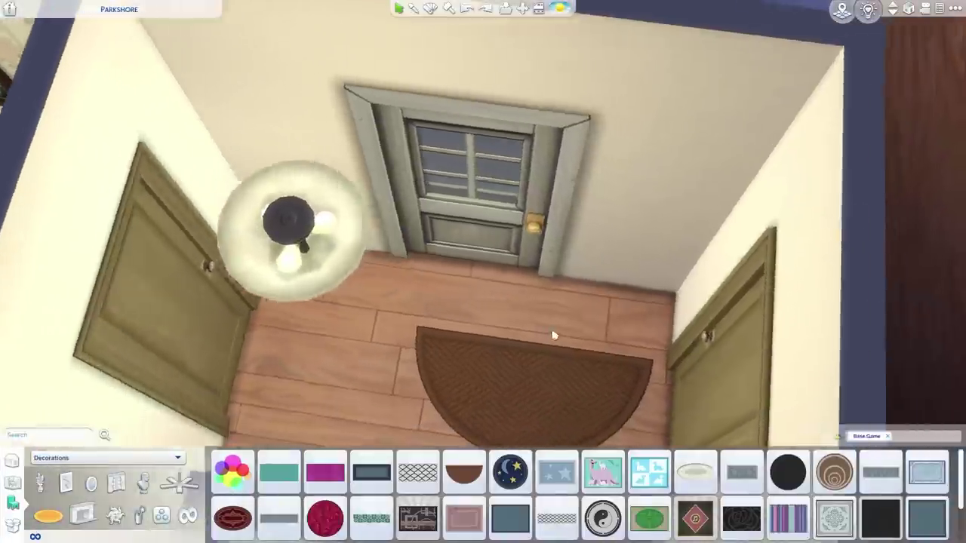
Position the Half-Hearted Hospitality Mat inside the front door and the small Super Sisal Eco Rug by the hallway console table.
click(428, 318)
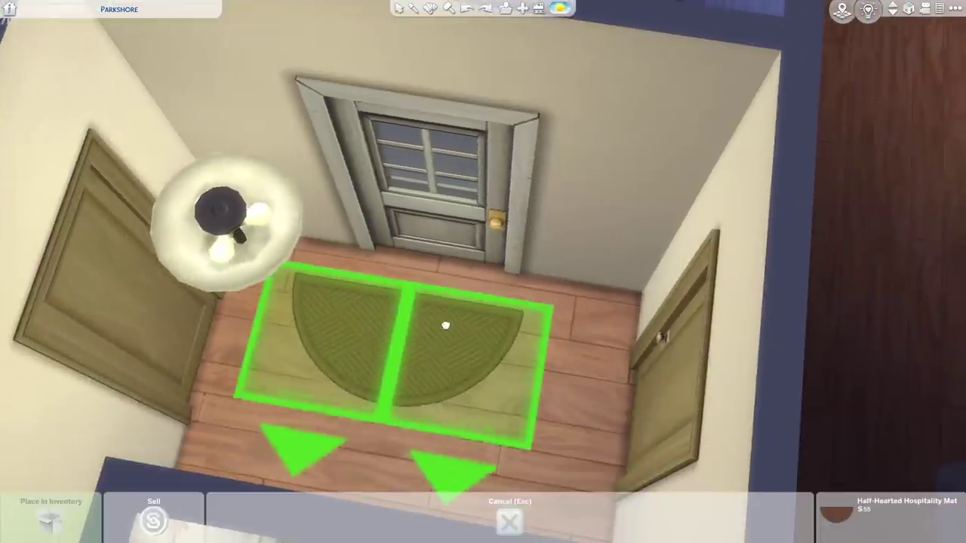
click(466, 299)
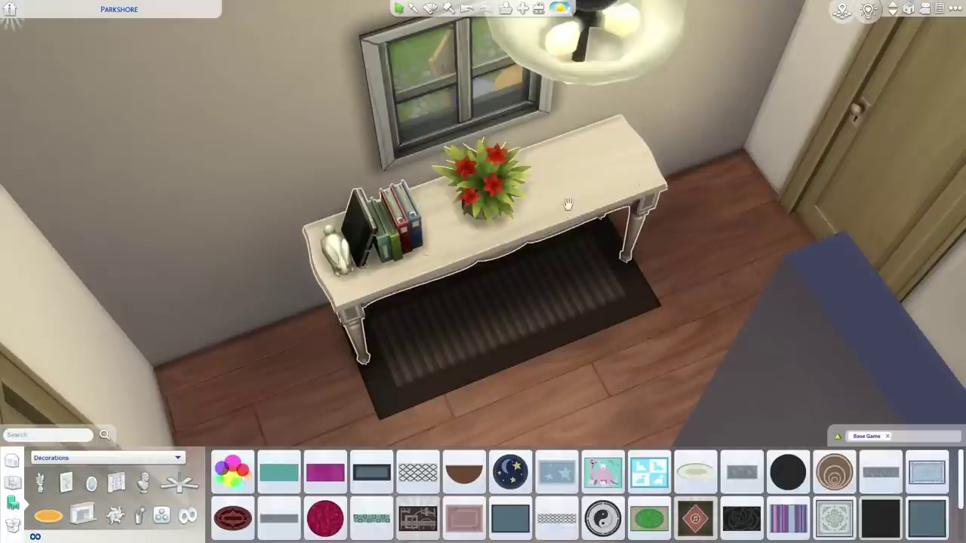
click(532, 309)
click(535, 305)
click(506, 335)
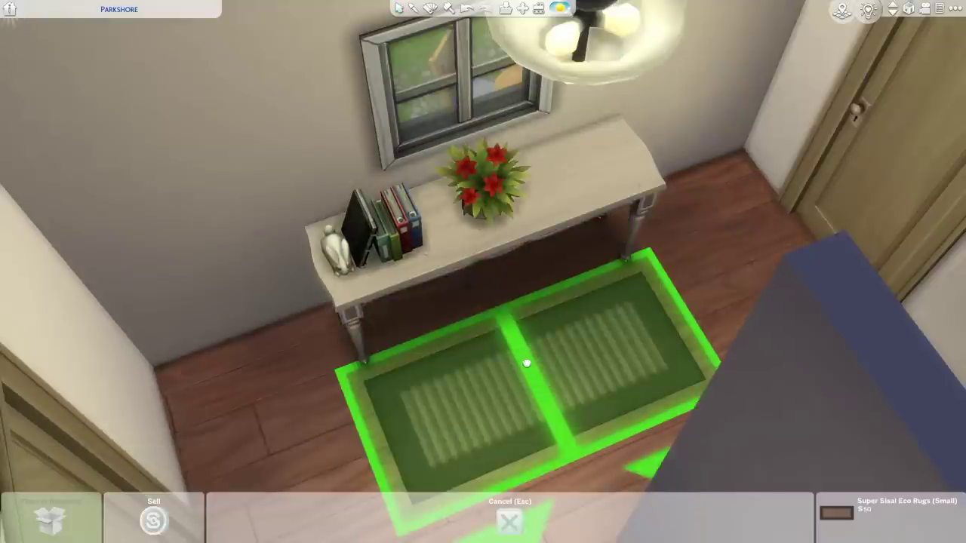
click(508, 330)
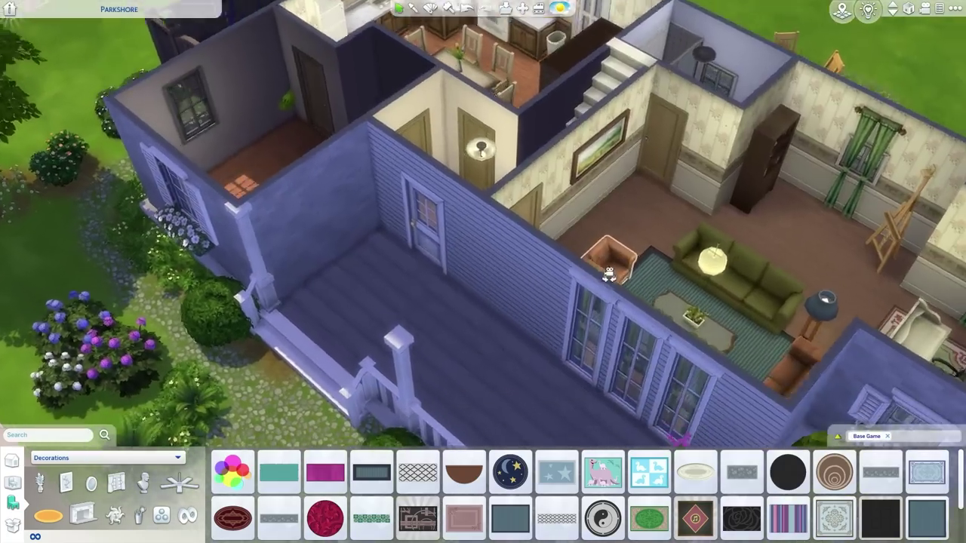
Find the empty ground-floor room beside the porch and list the study's hobby and skill items in the room catalogue.
drag(608, 275, 636, 259)
drag(706, 245, 536, 339)
scroll(575, 301, up, 2)
scroll(534, 339, up, 3)
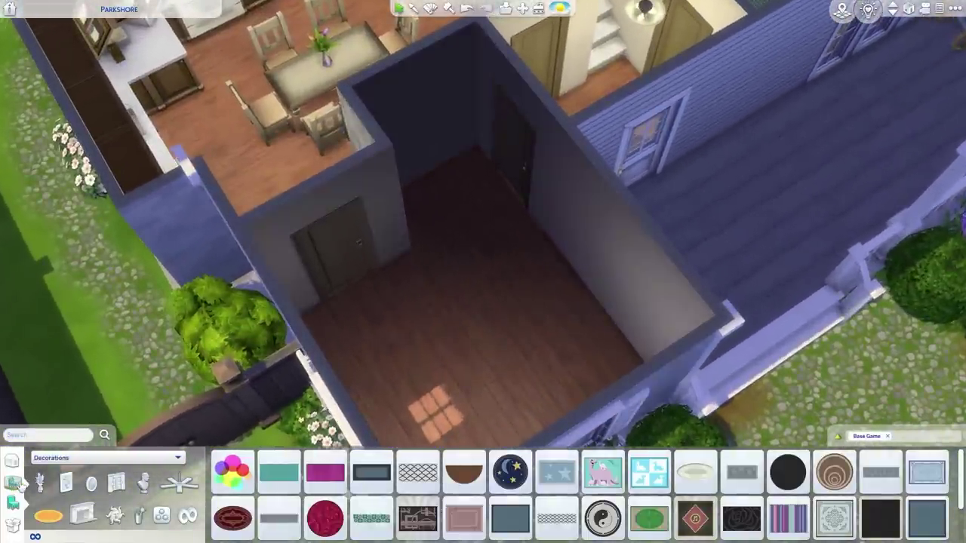
click(16, 482)
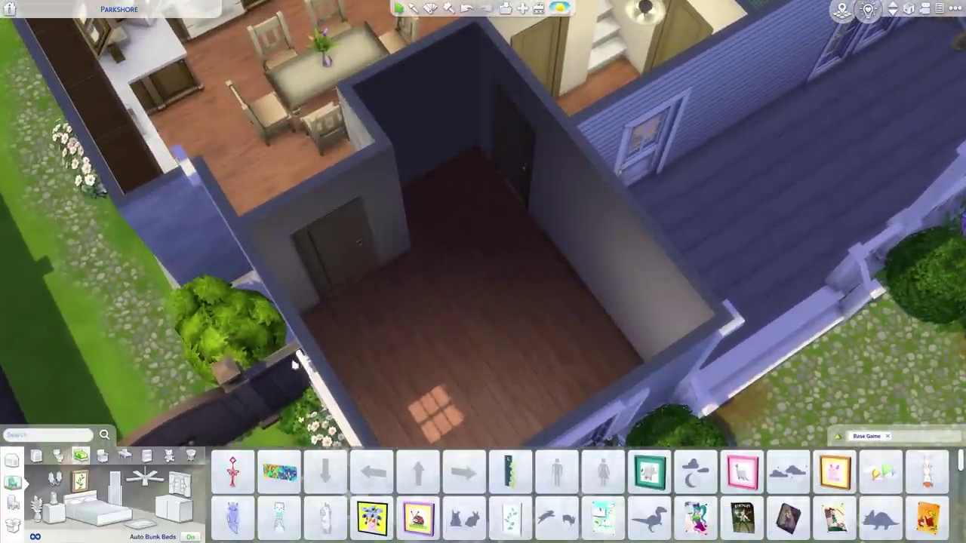
click(170, 459)
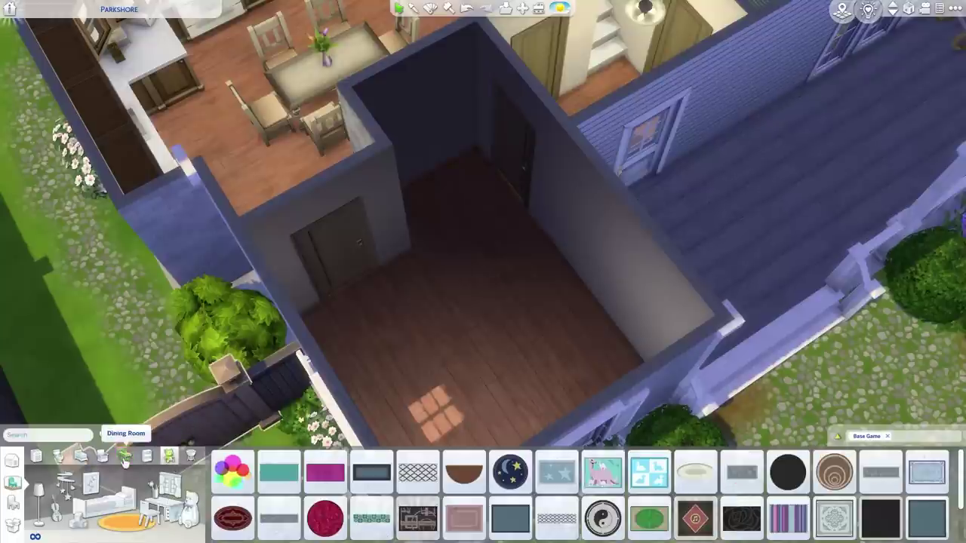
click(125, 457)
click(171, 456)
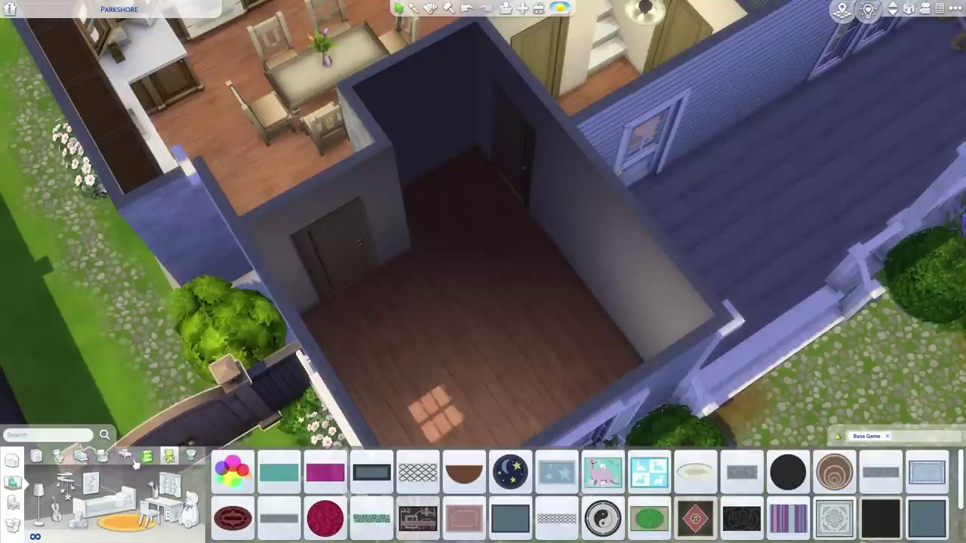
click(147, 457)
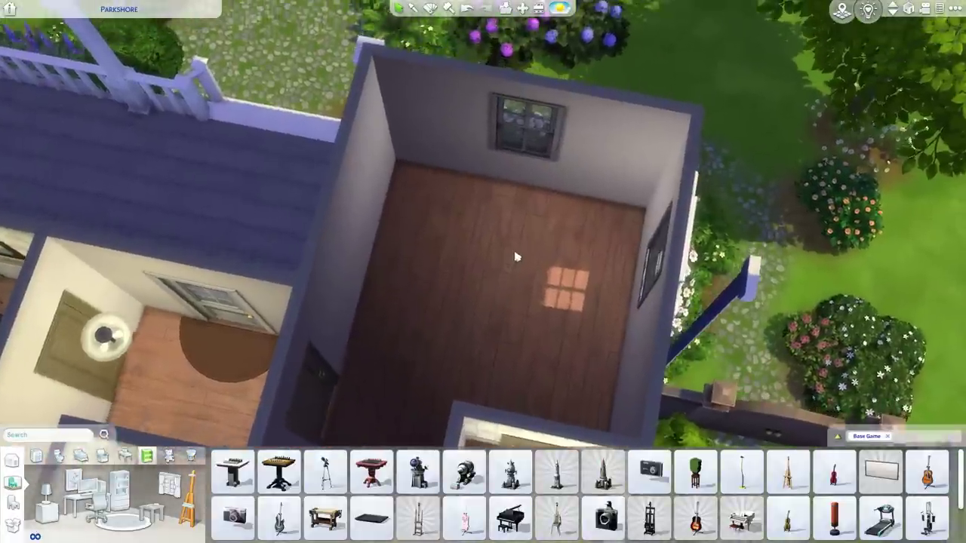
Try the FitStep Treadmill and a weight machine side by side along the window wall of the empty room.
scroll(516, 257, up, 3)
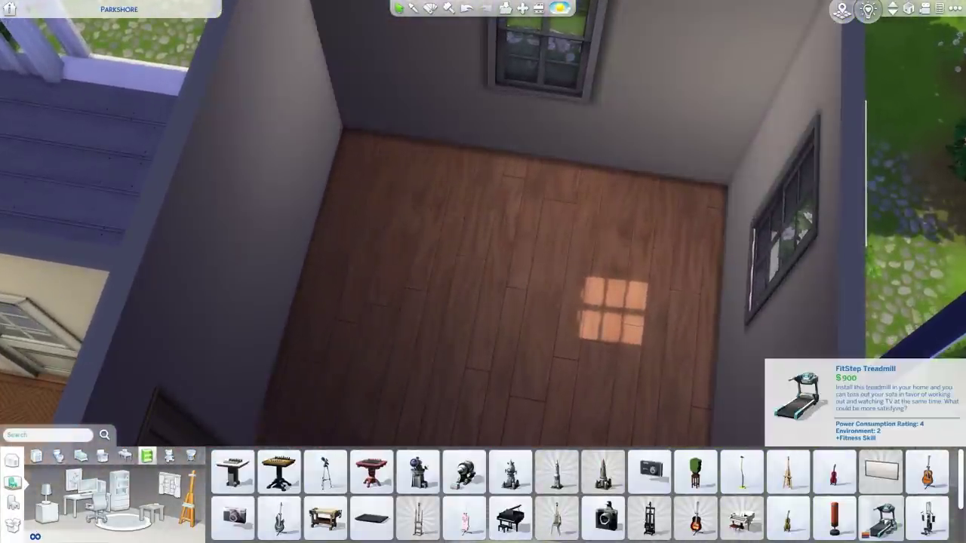
click(926, 517)
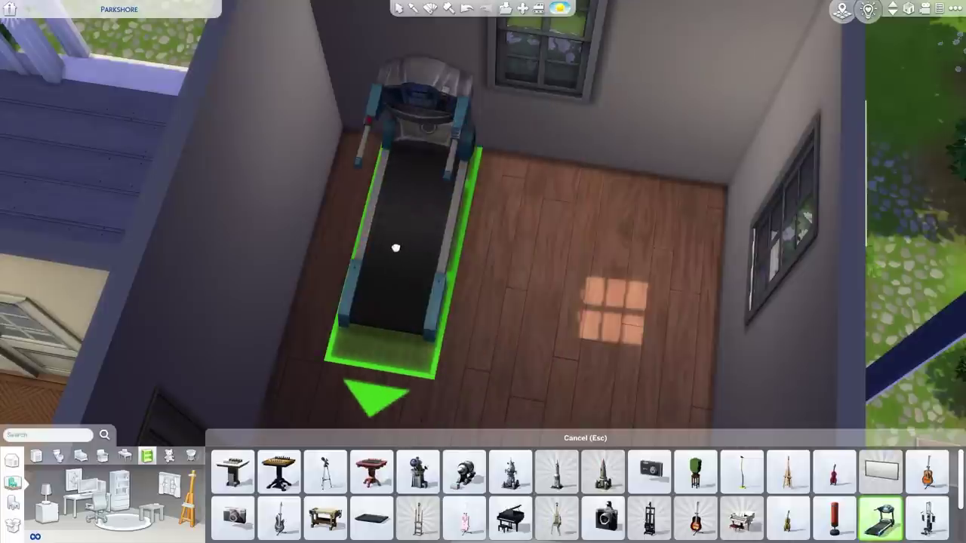
click(400, 248)
click(928, 517)
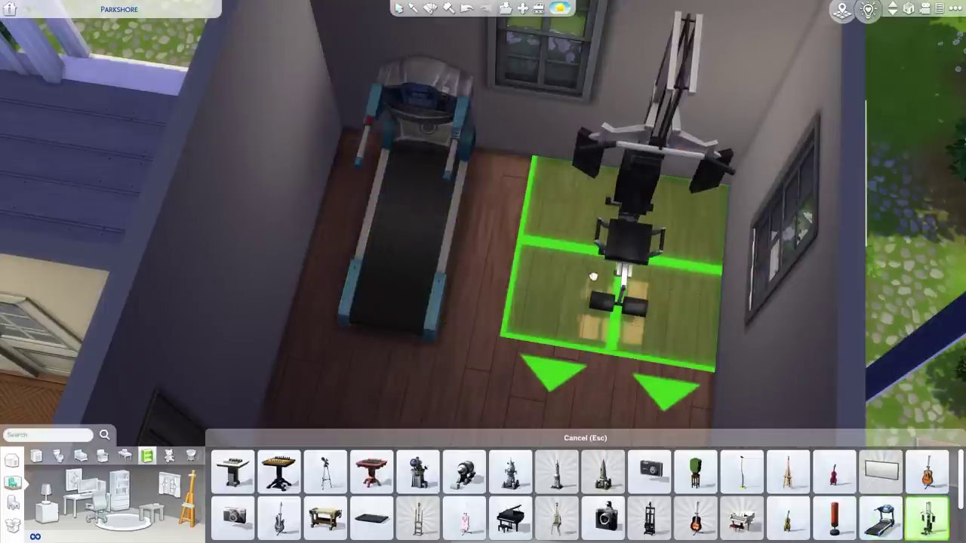
click(624, 302)
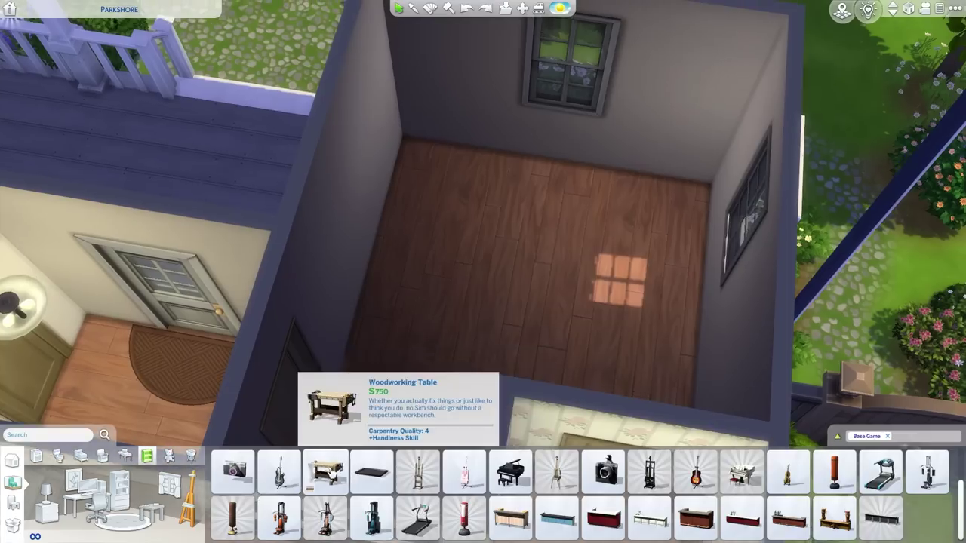
Try the Woodworking Table against the window wall of the empty ground-floor room.
click(324, 470)
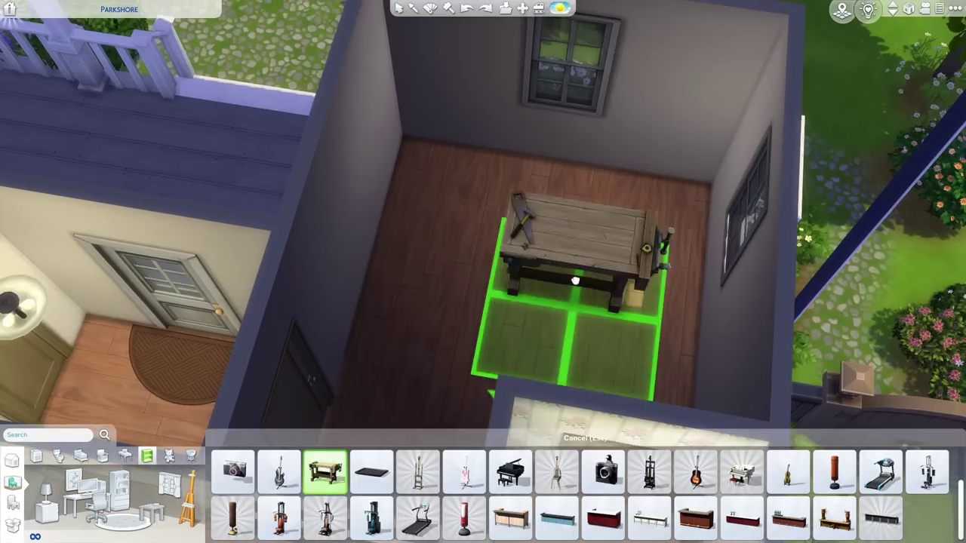
scroll(579, 297, up, 3)
click(533, 218)
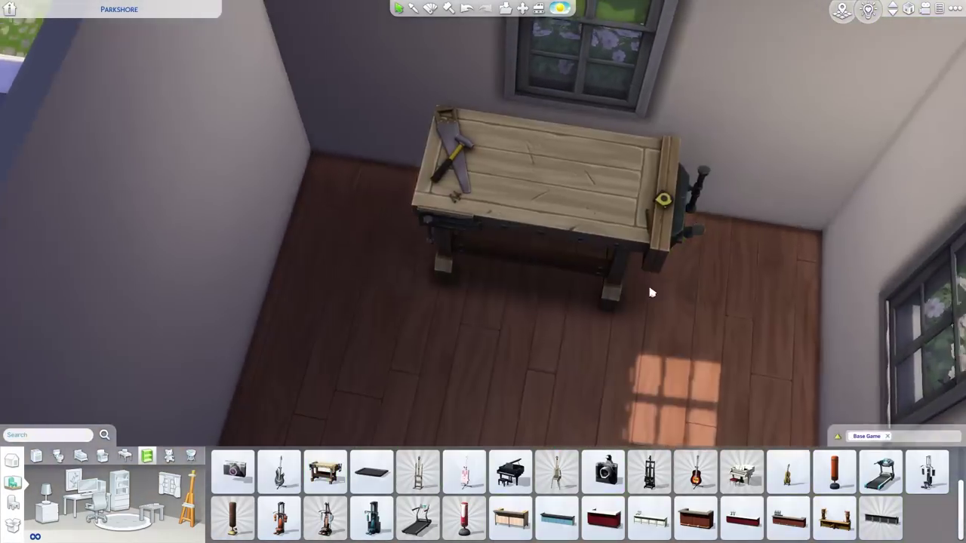
click(609, 274)
key(Delete)
Light the empty ground-floor room with a ceiling lamp matching the one in the hallway.
scroll(610, 272, down, 5)
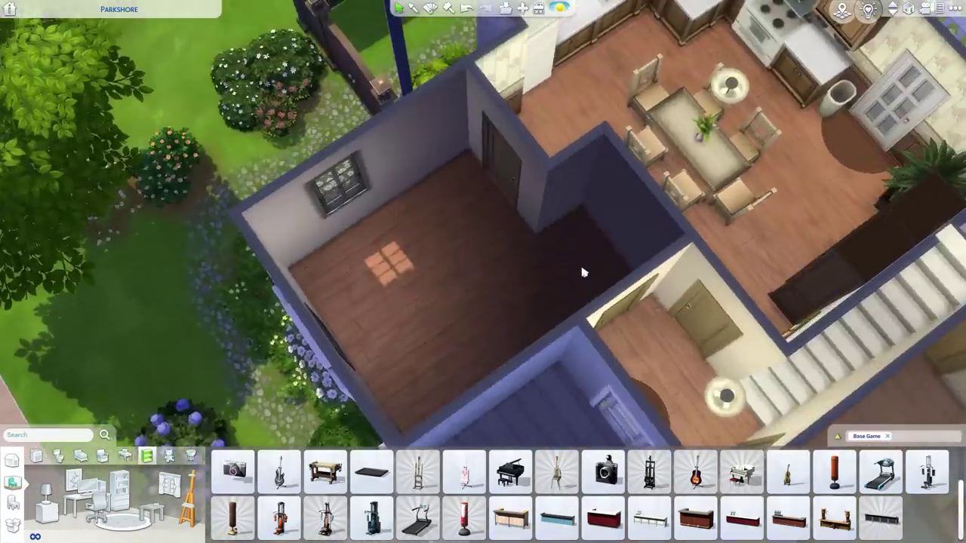
drag(581, 269, 579, 212)
click(758, 154)
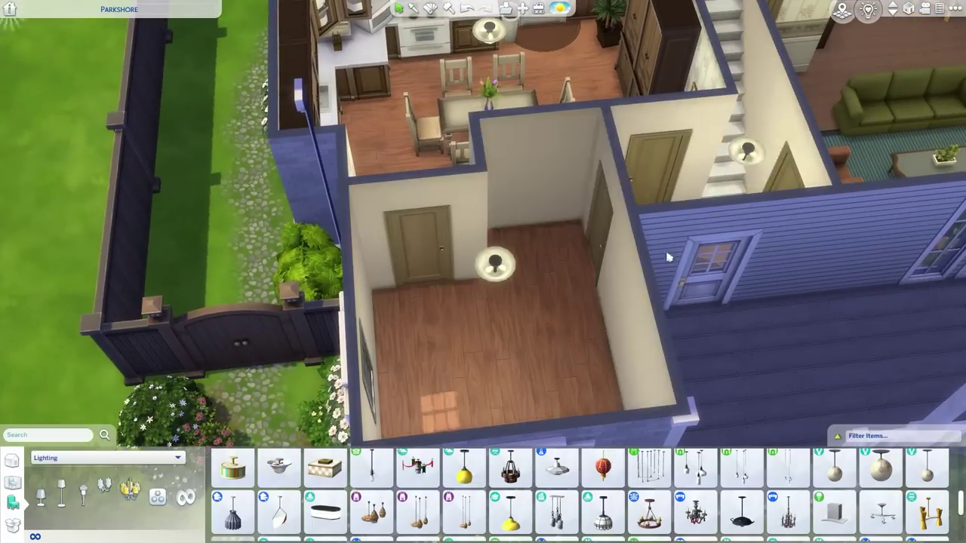
key(s)
drag(670, 267, 491, 369)
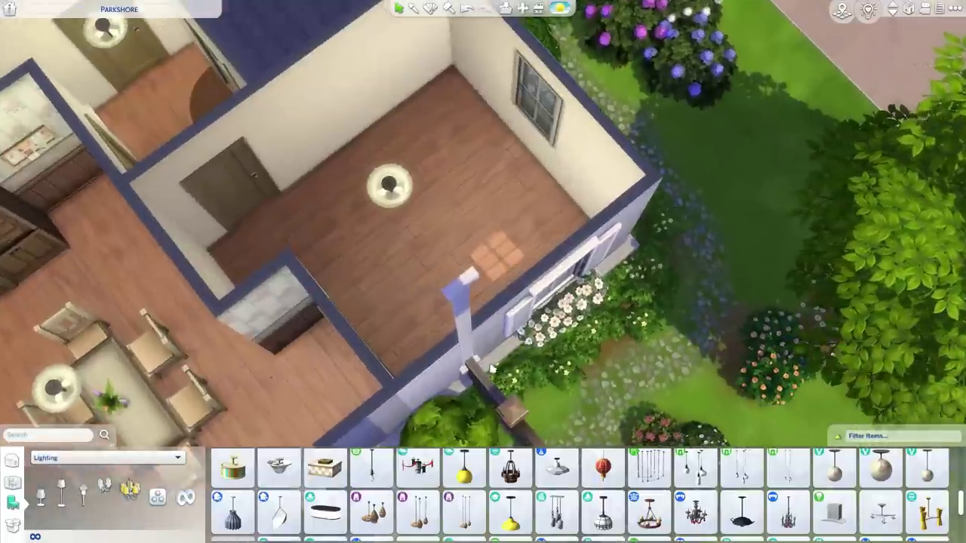
List the base-game outdoor lights and examine the front facade and porch of the house.
scroll(513, 272, up, 2)
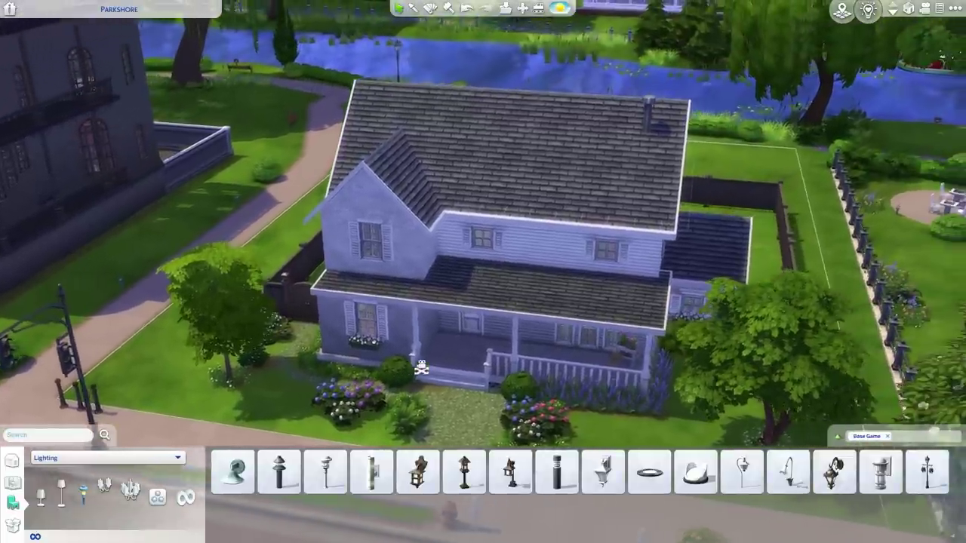
drag(421, 368, 400, 341)
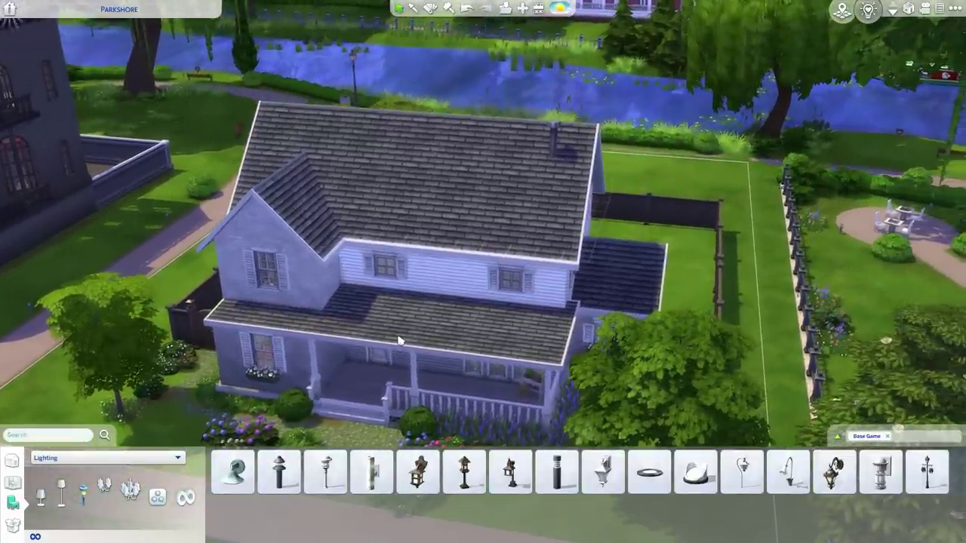